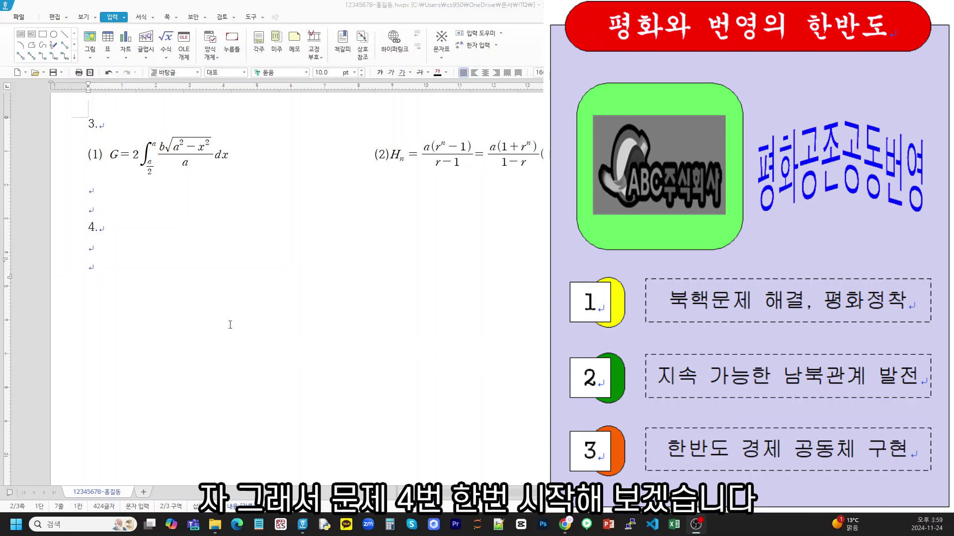
Step: Insert a rectangle of about 30 × 30 mm in the blank area below item 4
click(100, 270)
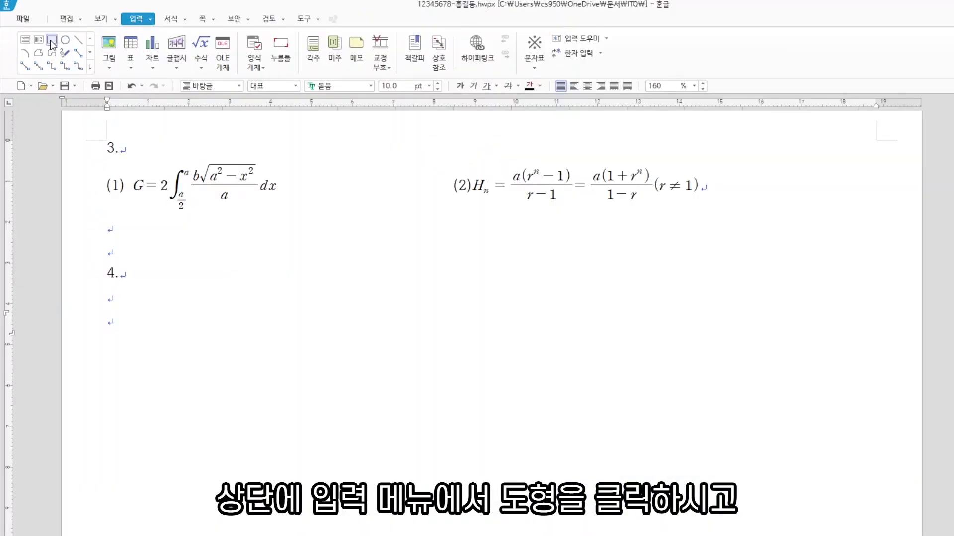
click(52, 40)
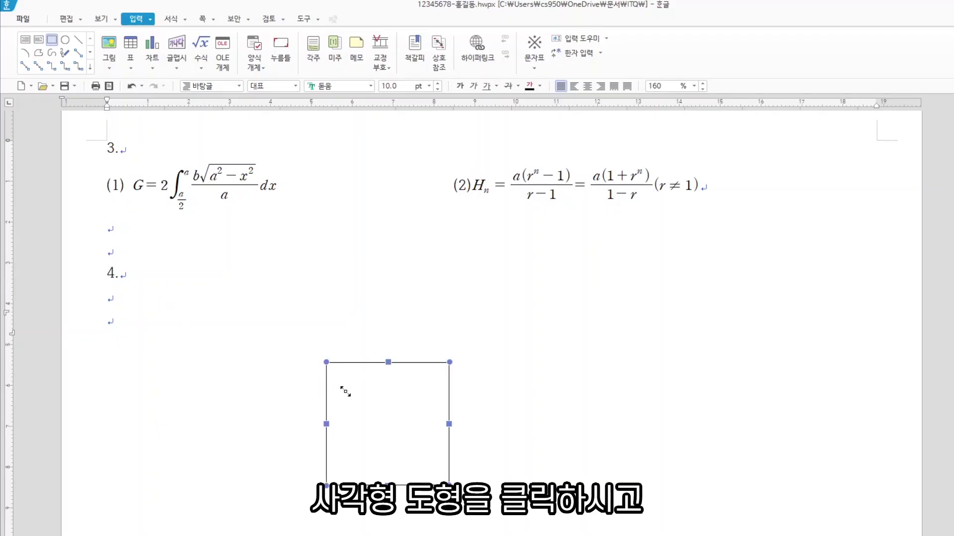
click(326, 363)
scroll(586, 454, down, 2)
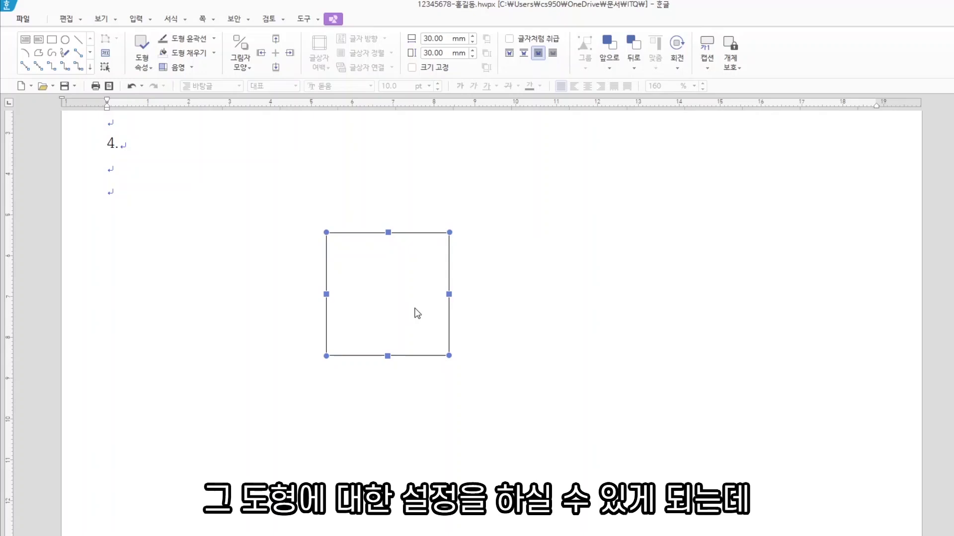
Step: Set the new rectangle's width to 120 mm and its height to 145 mm
double_click(415, 312)
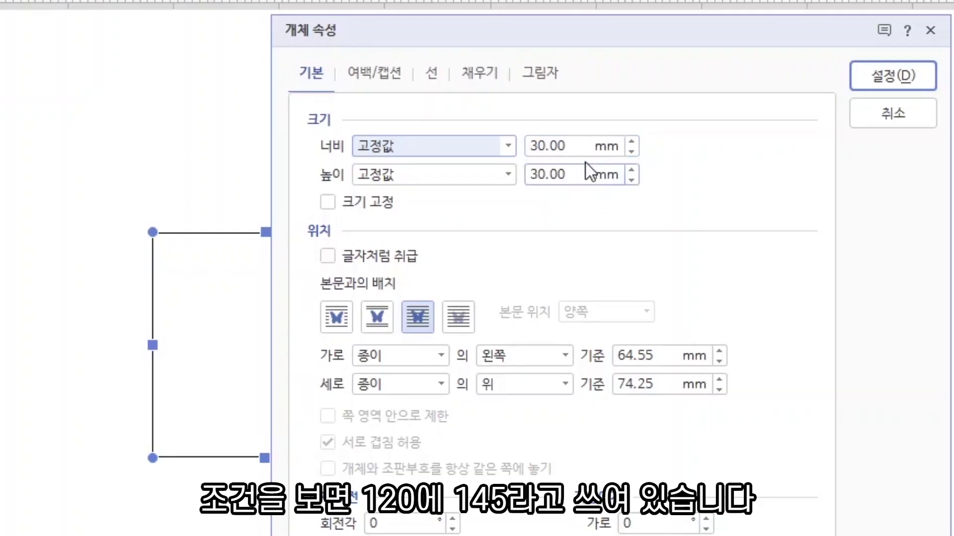
double_click(532, 146)
text(120)
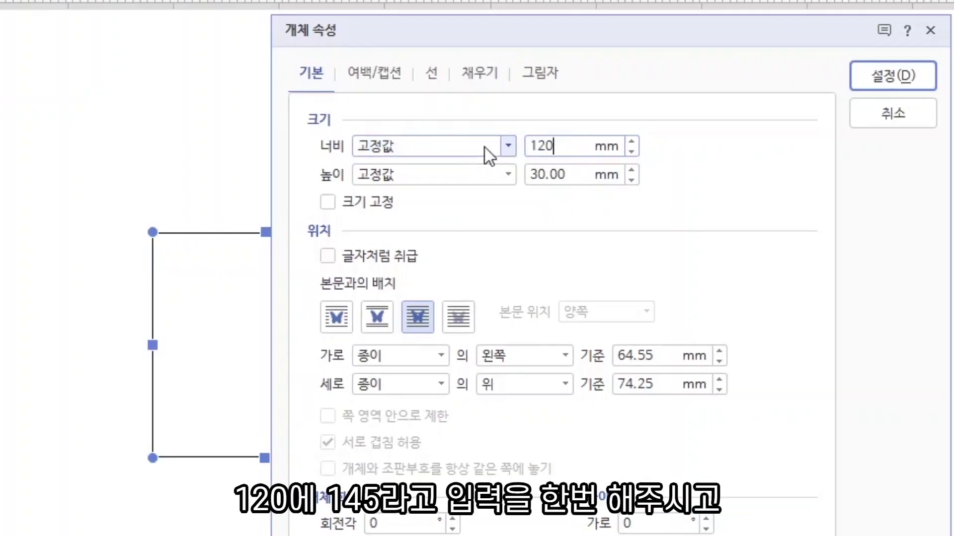
key(Tab)
text(145)
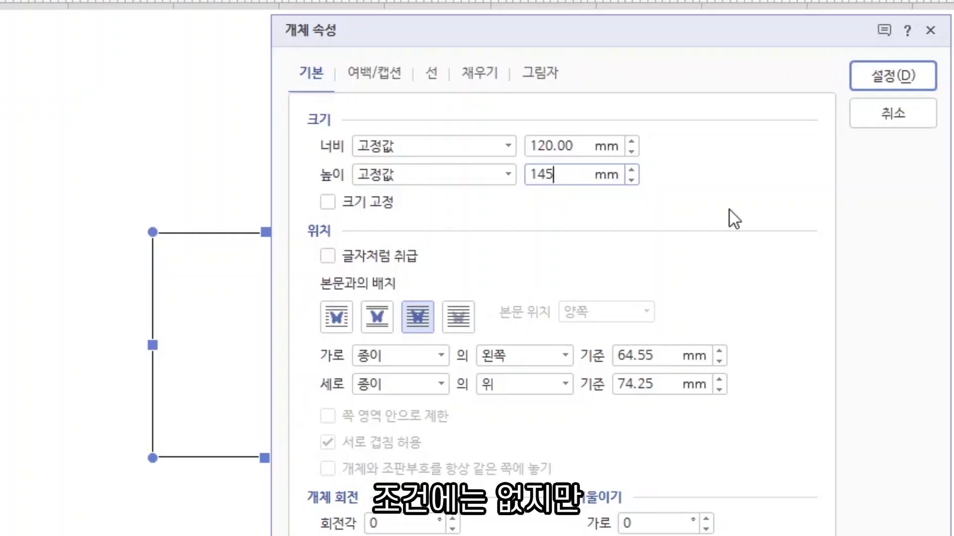
Step: Fill the rectangle with the lightest blue shade from the theme palette and apply the properties
click(484, 74)
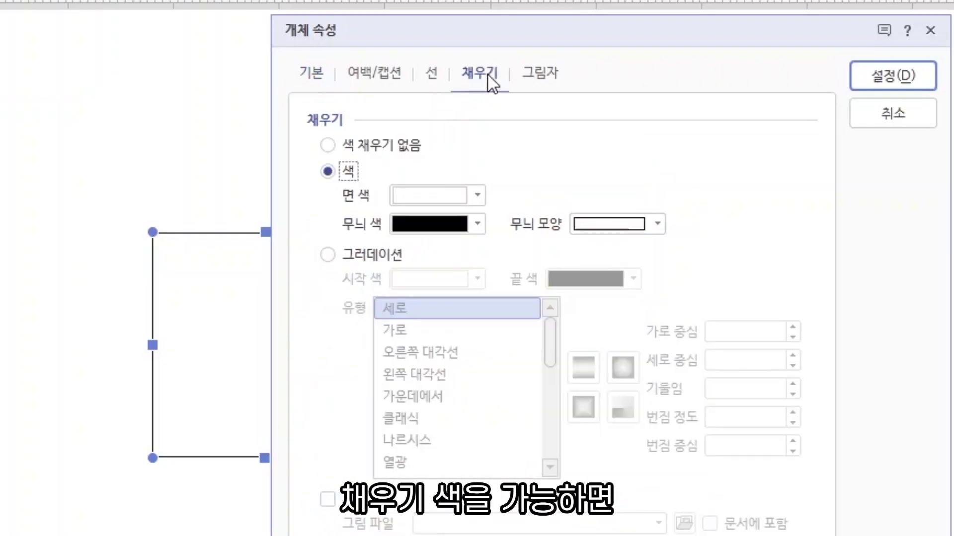
click(477, 196)
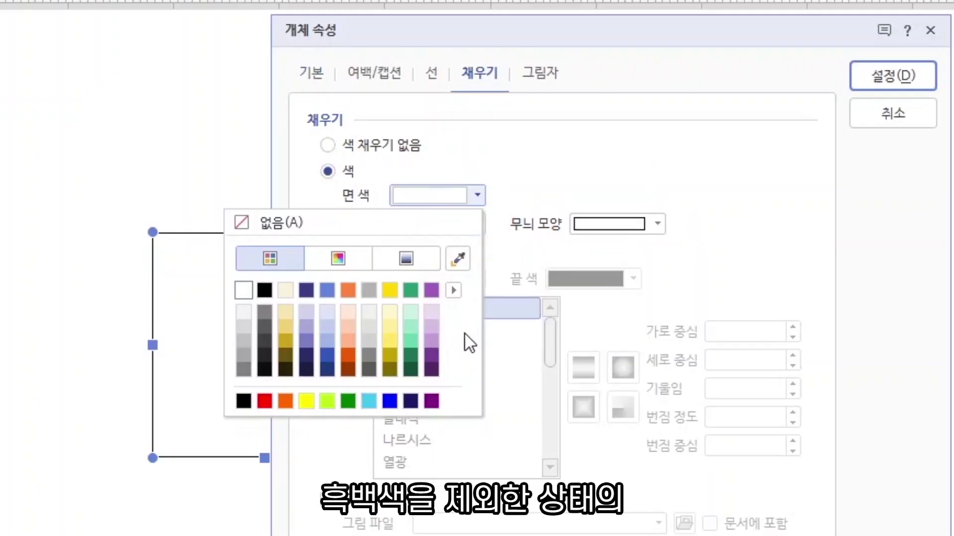
click(324, 318)
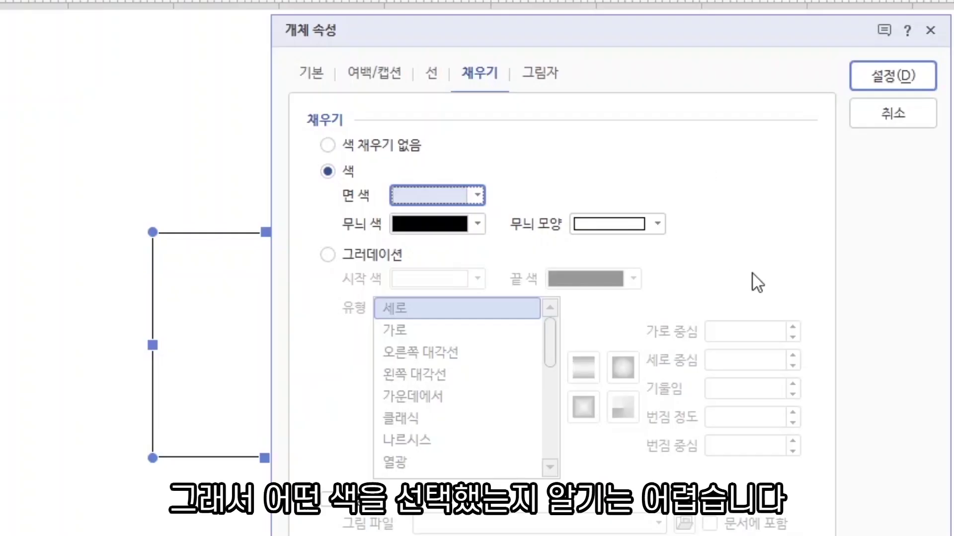
click(908, 76)
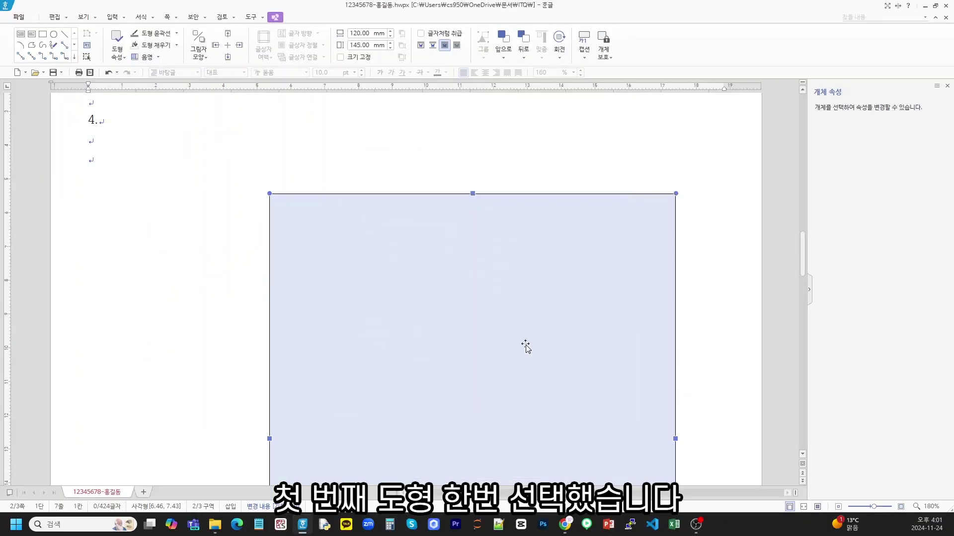
Step: Move the light blue rectangle left so its left edge lies near the 1 cm ruler mark, below item 4
drag(525, 320, 375, 324)
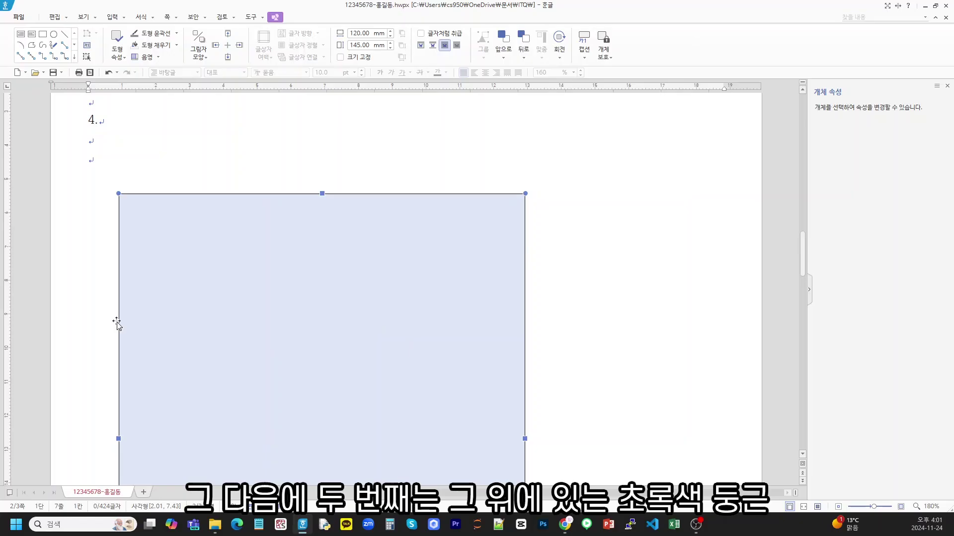
scroll(189, 304, down, 2)
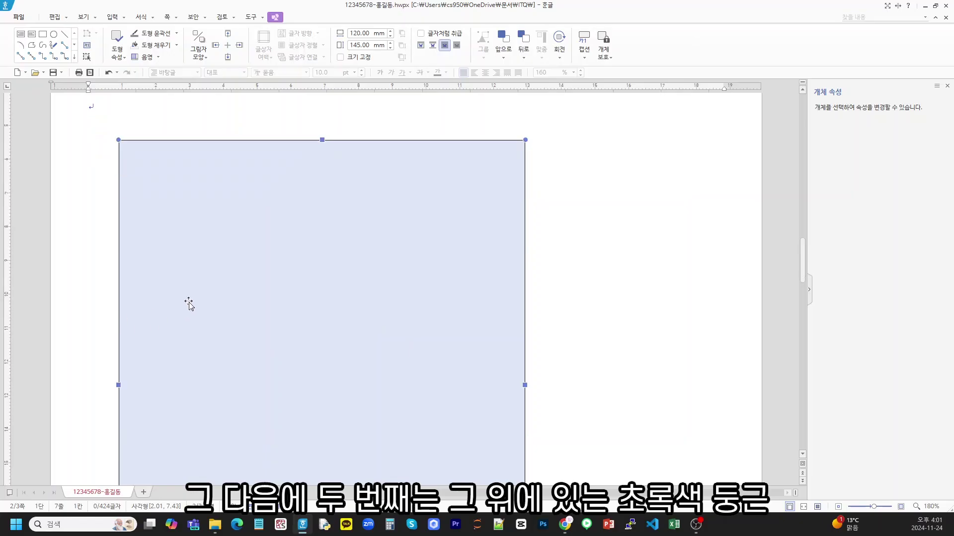
scroll(189, 304, down, 2)
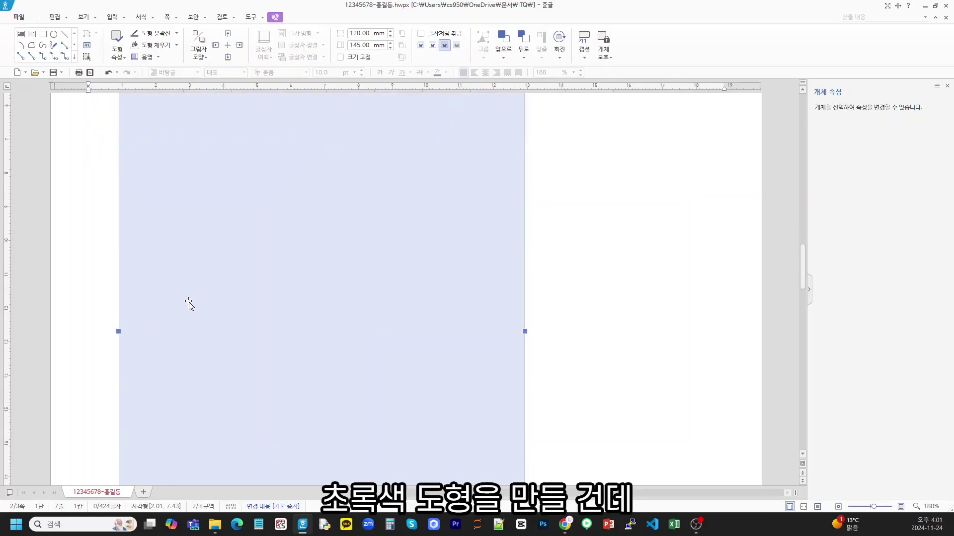
scroll(189, 304, up, 4)
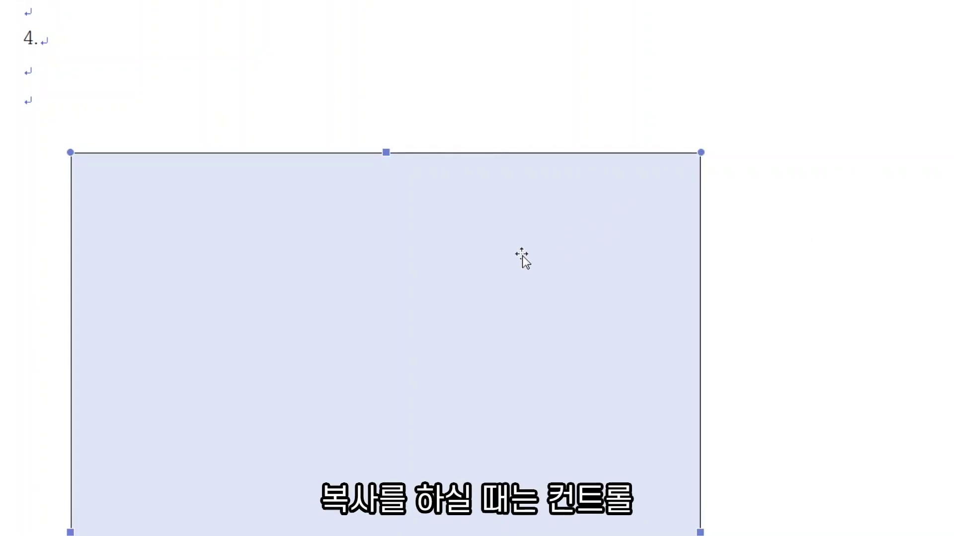
Step: Duplicate the light blue rectangle up and to the right, and set the copy's size to 50 × 50 mm
drag(581, 194, 741, 168)
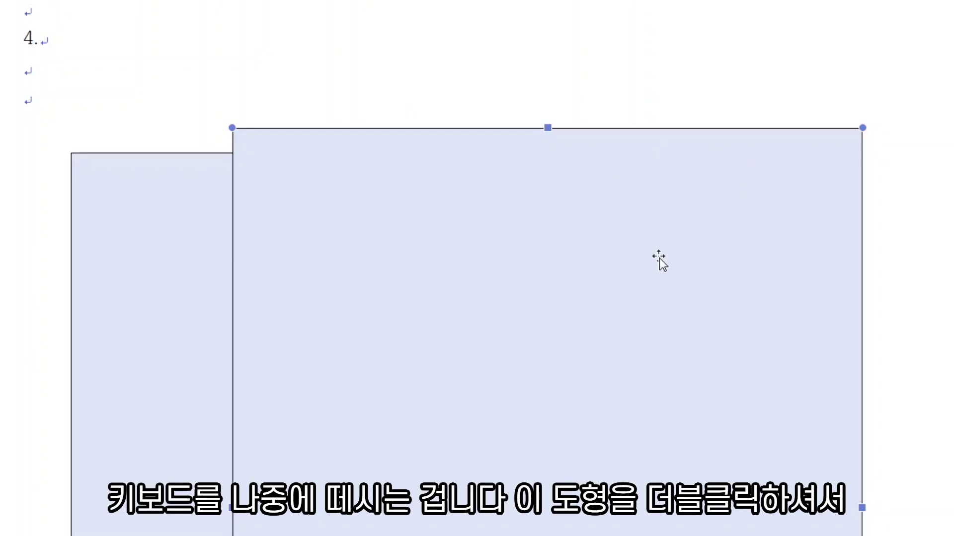
double_click(777, 202)
click(356, 61)
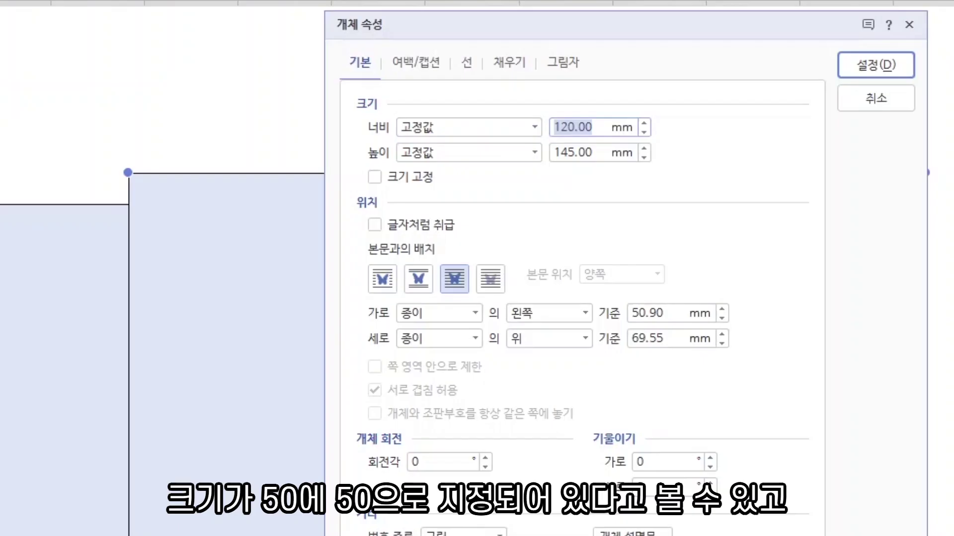
text(50)
click(587, 153)
double_click(587, 153)
text(50)
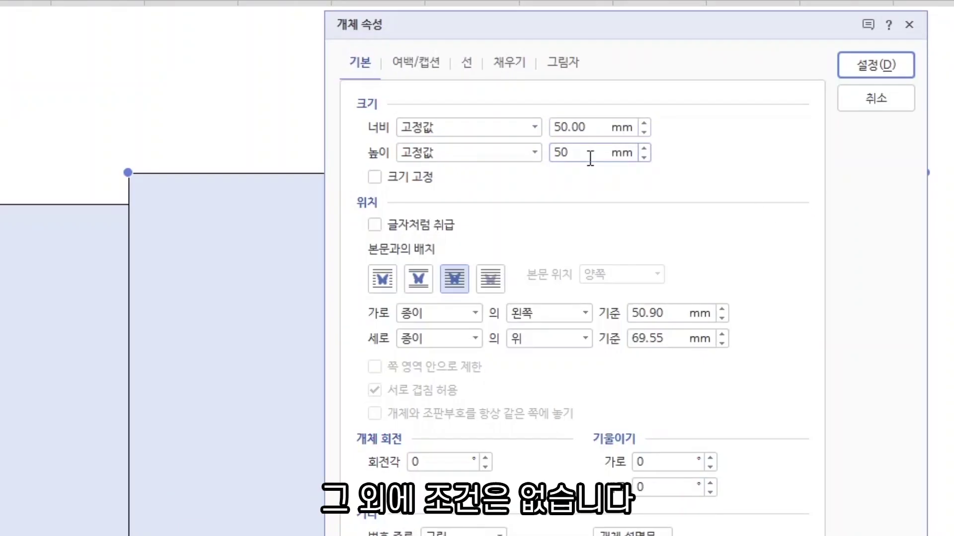
Step: Set the copied shape's fill to the medium light green shade of the theme palette
click(501, 61)
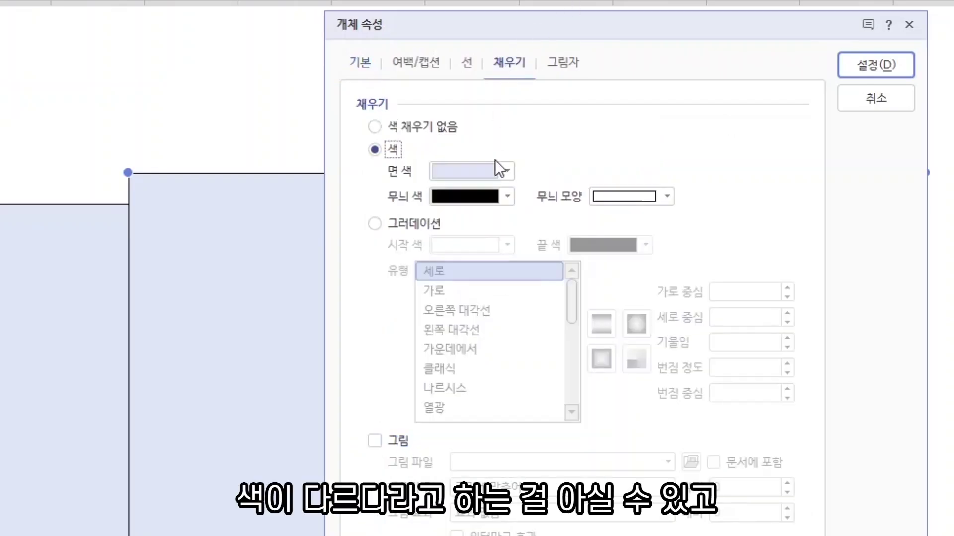
click(502, 170)
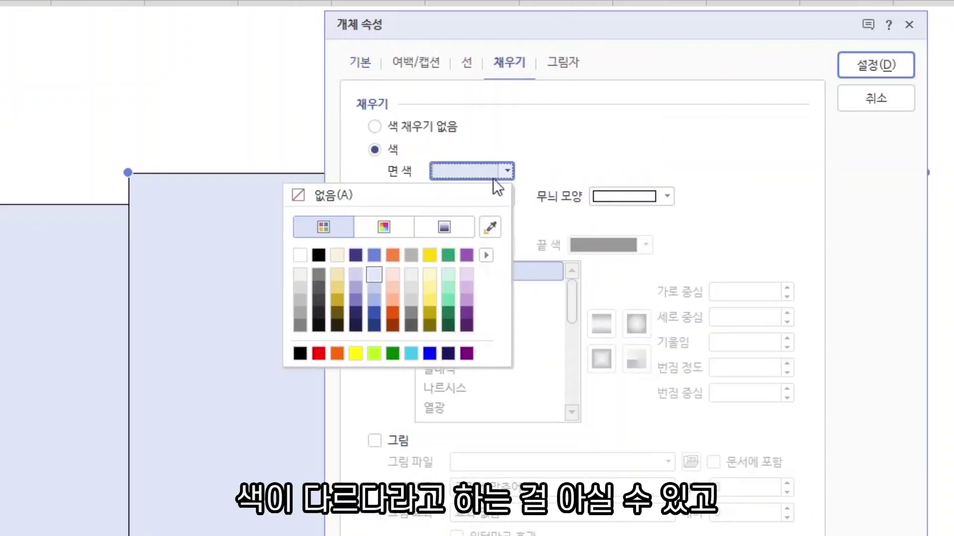
click(444, 301)
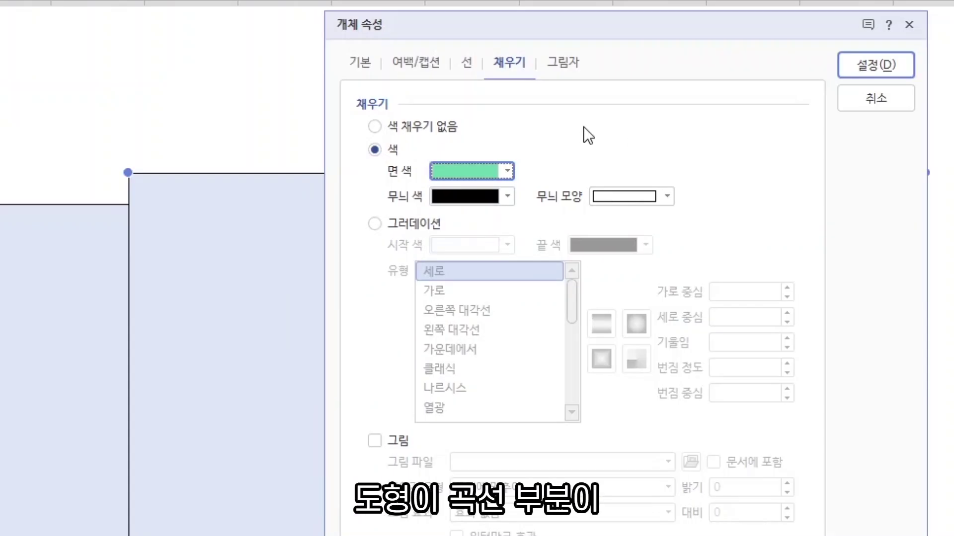
Step: Give the copied shape rounded corners (둥근 모양) and apply the properties
click(466, 70)
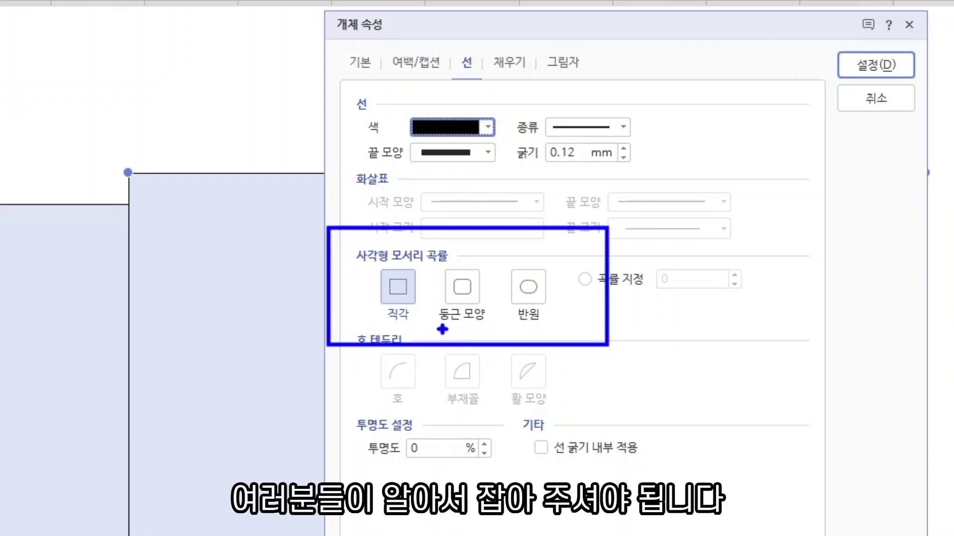
mouse_move(487, 75)
mouse_down()
mouse_move(448, 50)
mouse_move(485, 63)
mouse_move(483, 74)
mouse_up()
mouse_move(472, 334)
mouse_down()
mouse_move(437, 253)
mouse_move(497, 278)
mouse_up()
key(Escape)
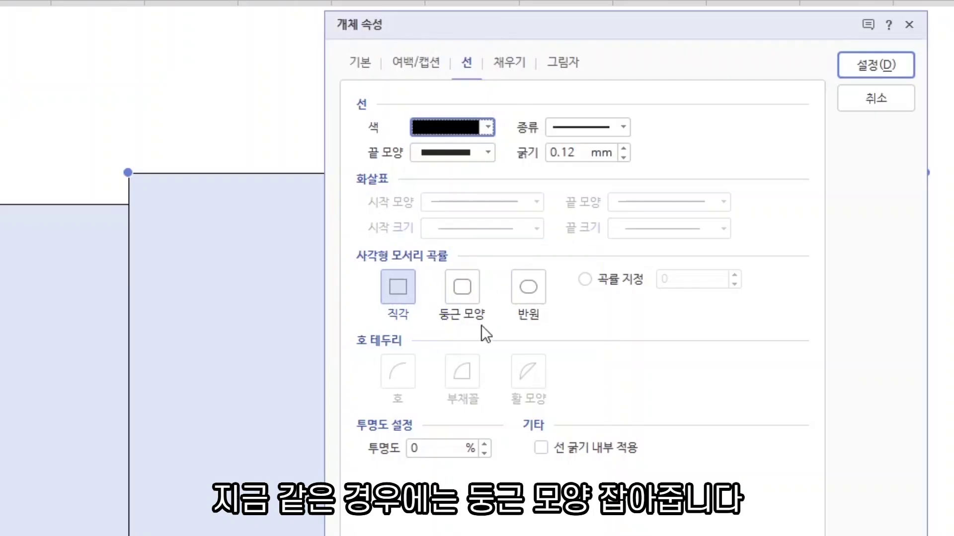
click(466, 285)
click(883, 62)
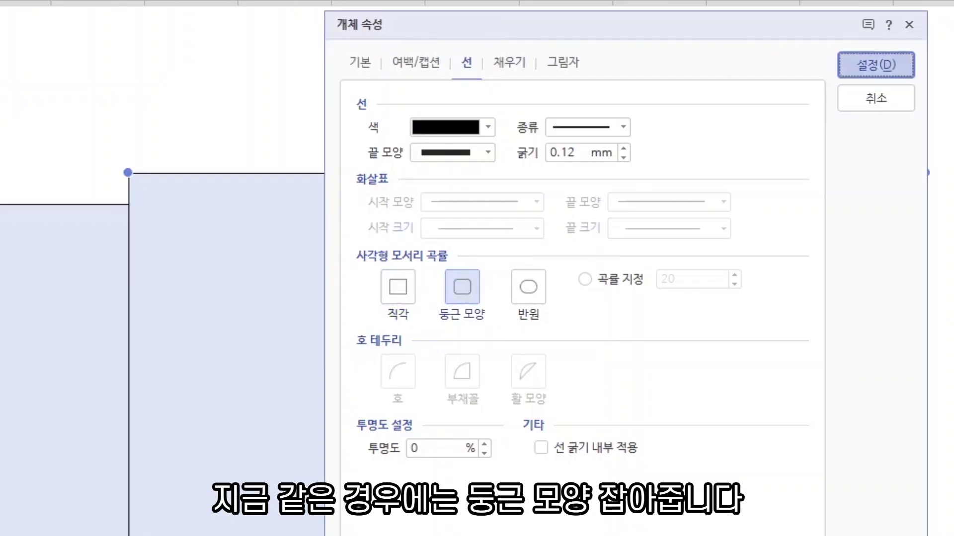
Step: Move the green rounded square inside the large rectangle, near its left edge with room above for a title
drag(332, 317, 187, 491)
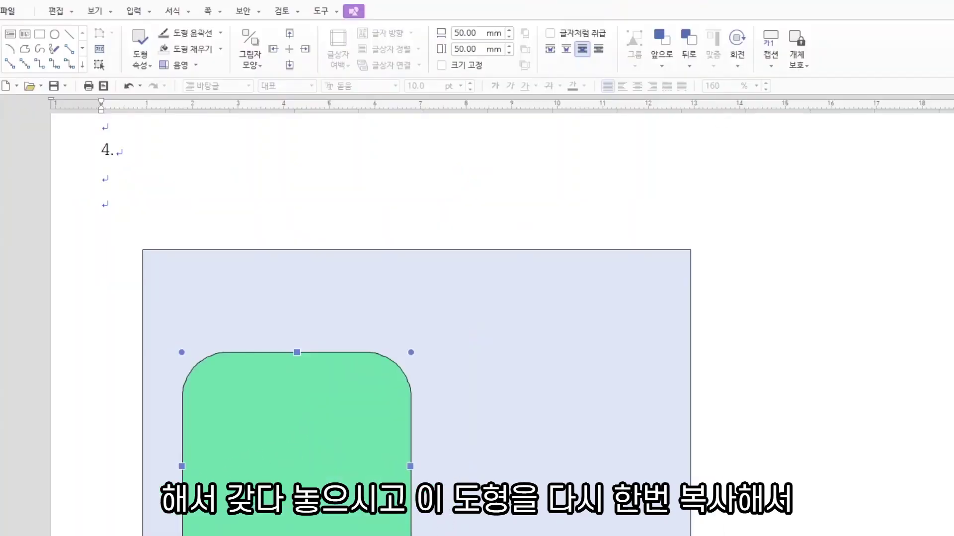
scroll(358, 448, down, 2)
drag(346, 433, 332, 450)
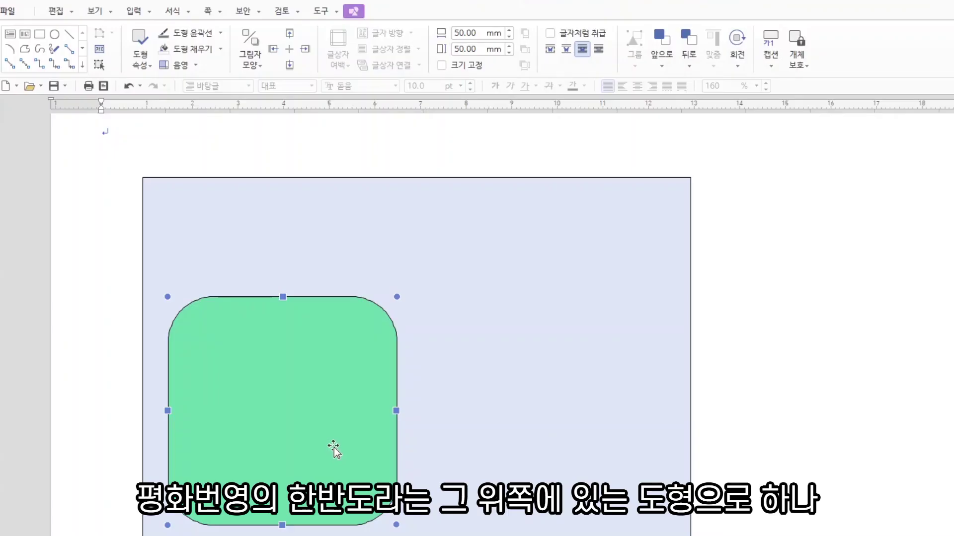
Step: Duplicate the green square over the large rectangle's top edge and set the copy's size to 110 × 15 mm
drag(326, 424, 425, 254)
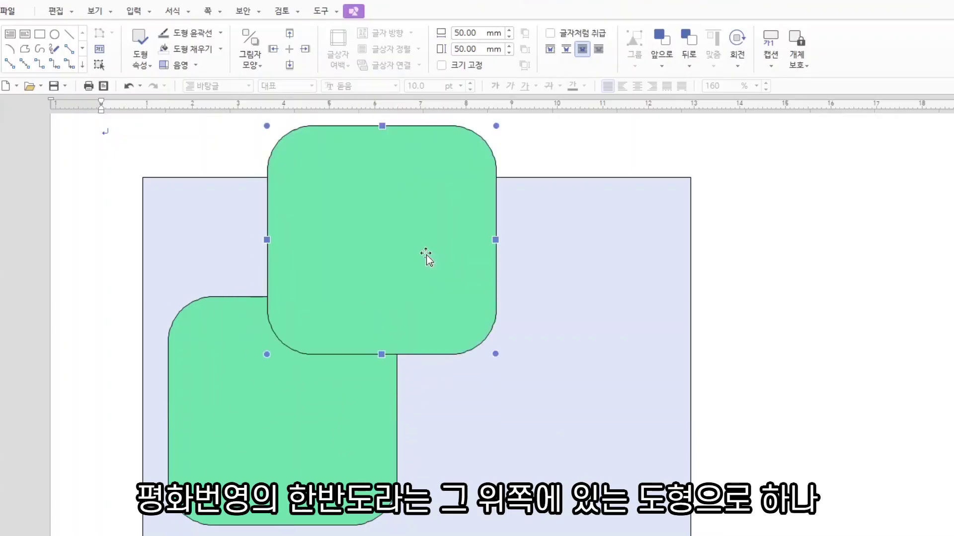
double_click(462, 298)
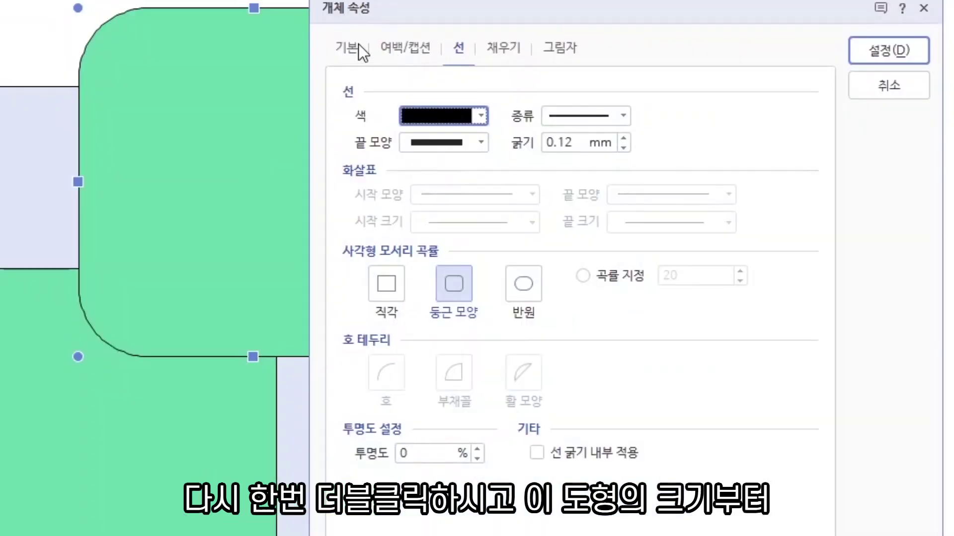
click(453, 152)
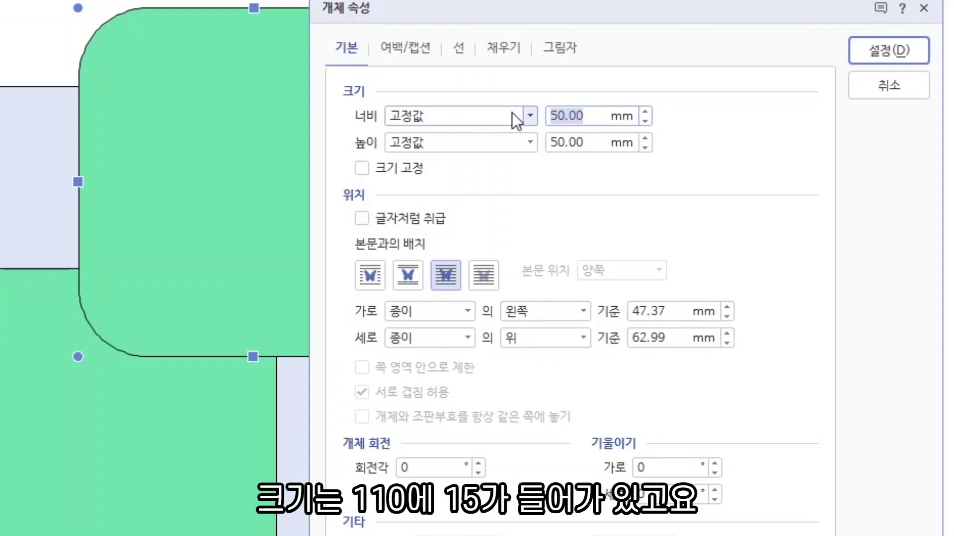
text(110)
key(Tab)
text(15)
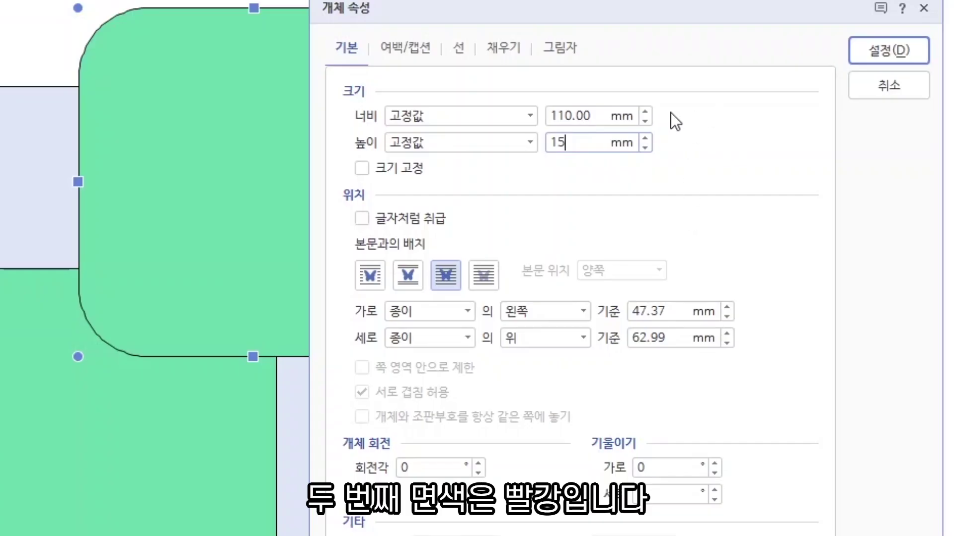
Step: Set the title shape's fill colour to red
click(506, 52)
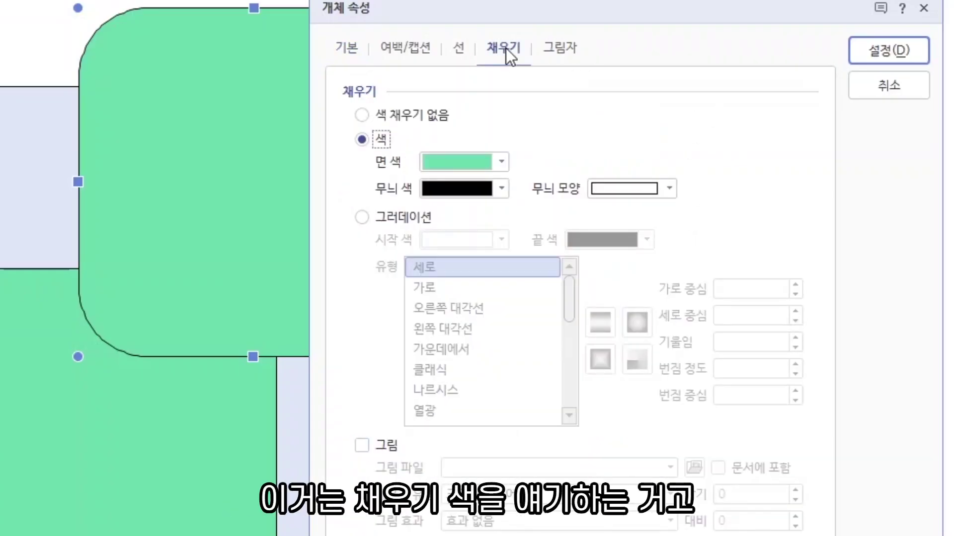
click(505, 44)
click(502, 162)
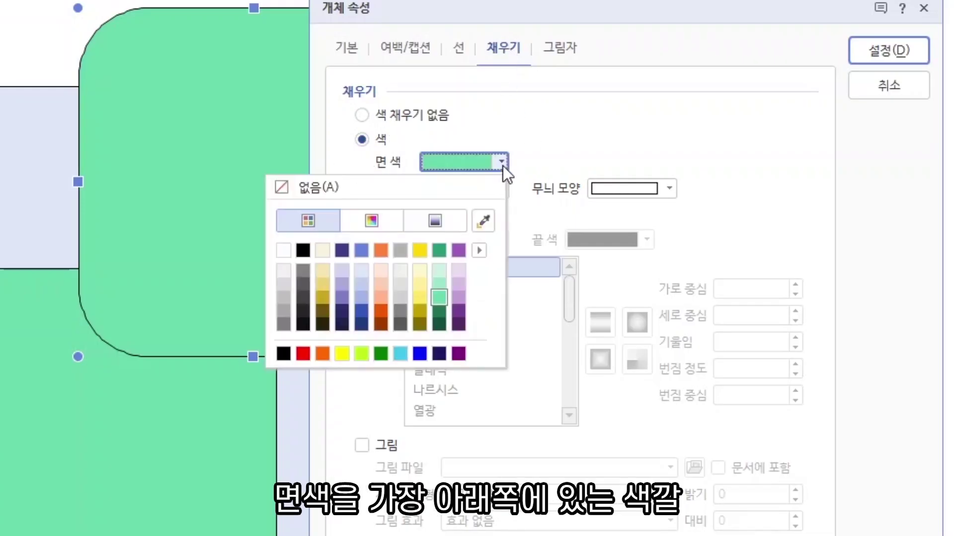
click(303, 353)
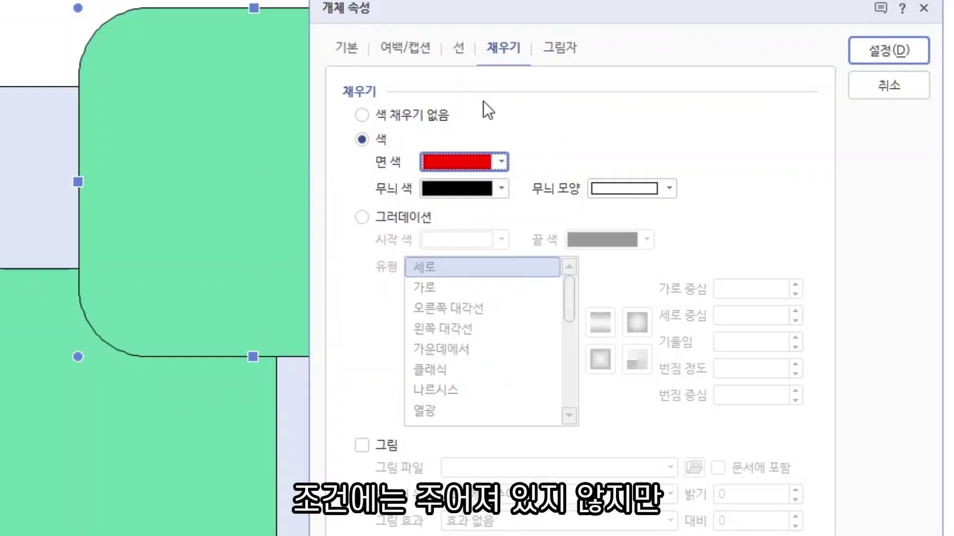
Step: Give the title shape semicircular ends (반원) and apply the properties
click(460, 52)
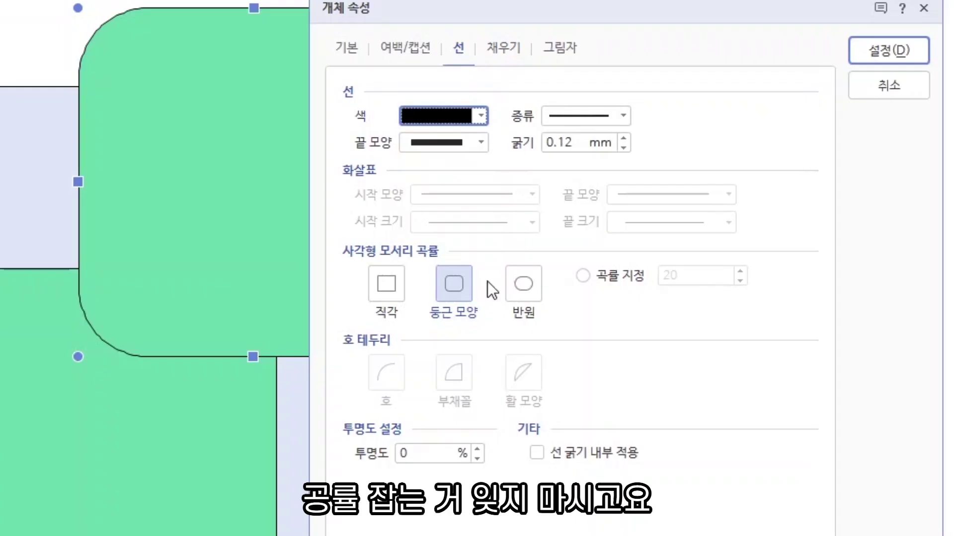
click(531, 295)
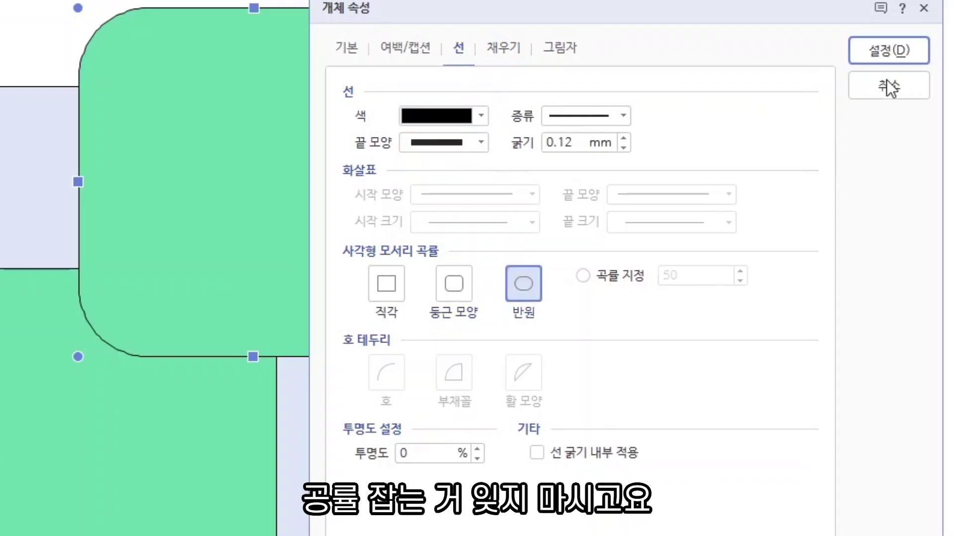
click(889, 50)
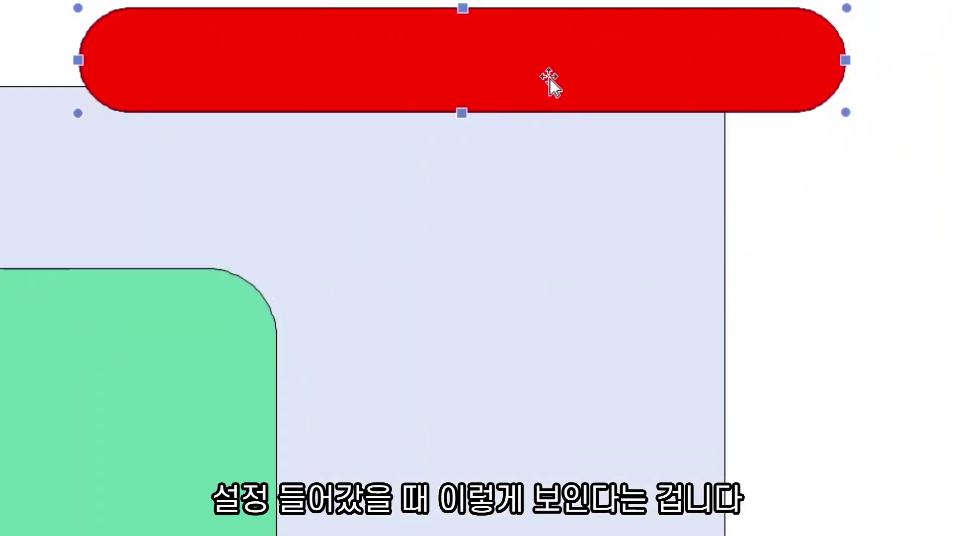
Step: Centre the red title shape across the large rectangle's top edge and enable text inside it
drag(549, 78, 407, 114)
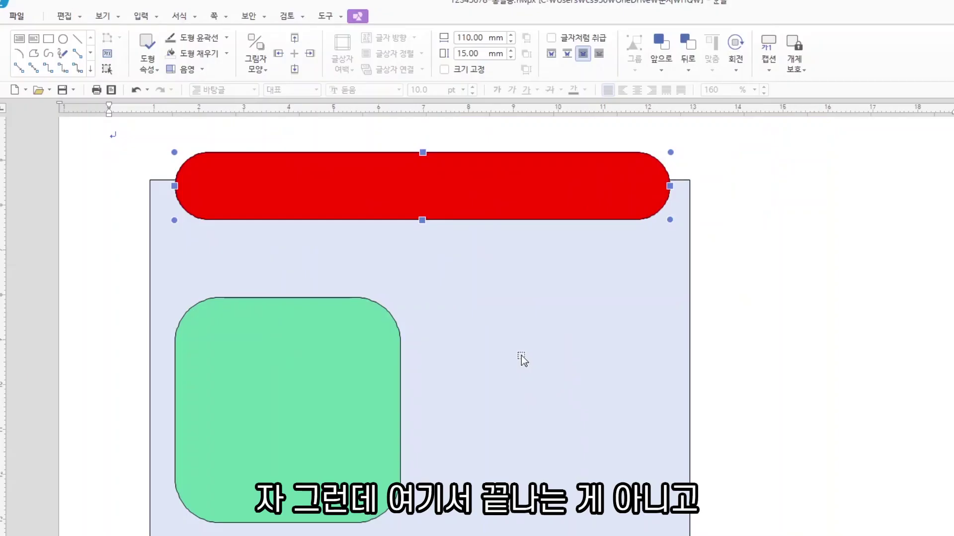
right_click(449, 183)
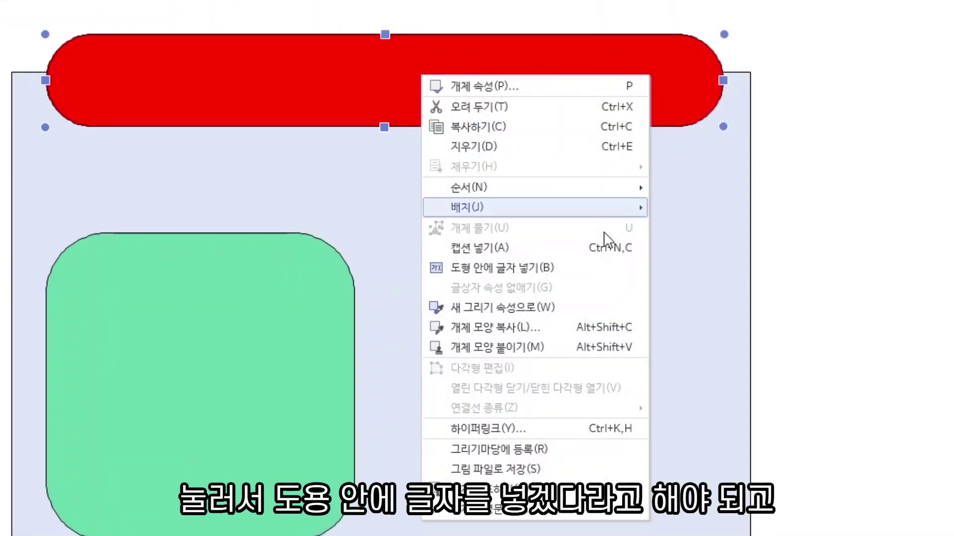
click(534, 271)
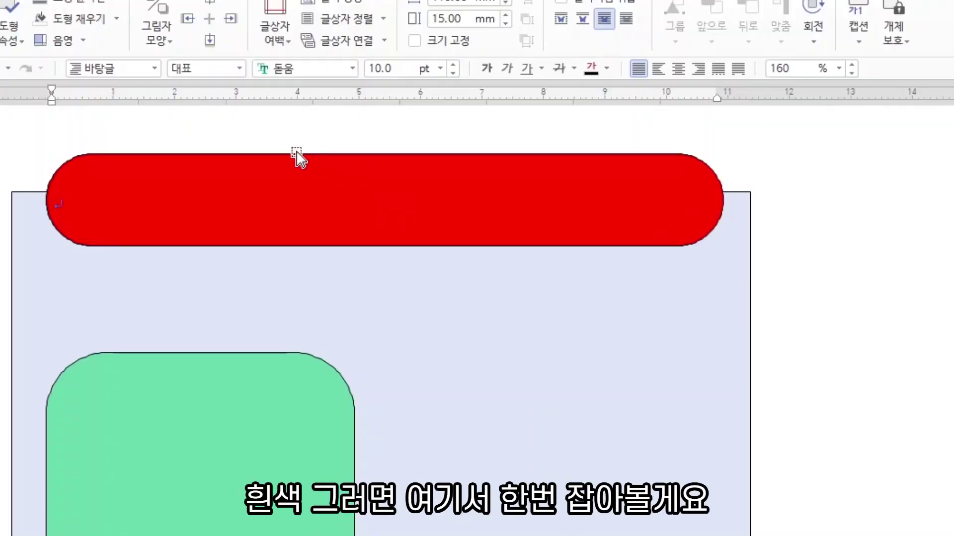
Step: Format the title shape's text as 궁서, 24 pt, white and centre-aligned
click(318, 70)
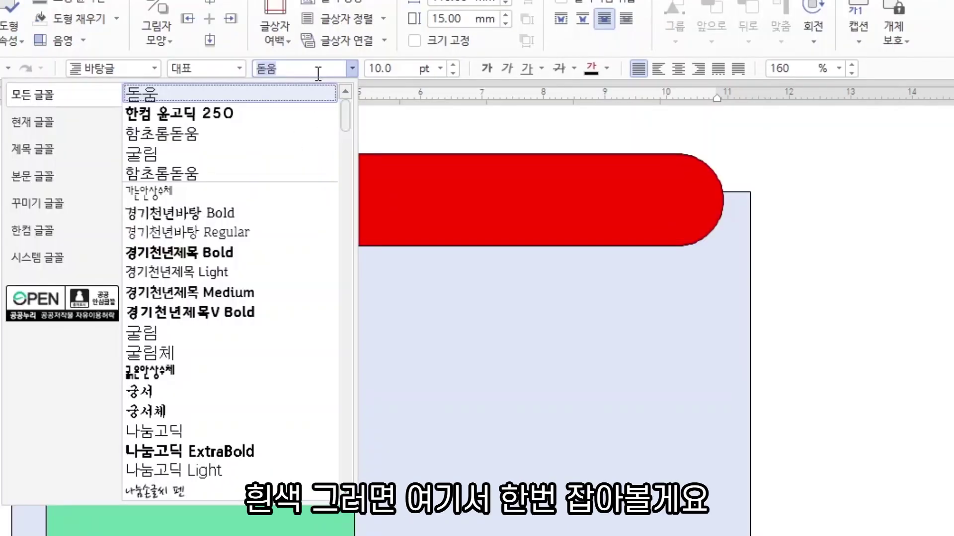
text(궁서)
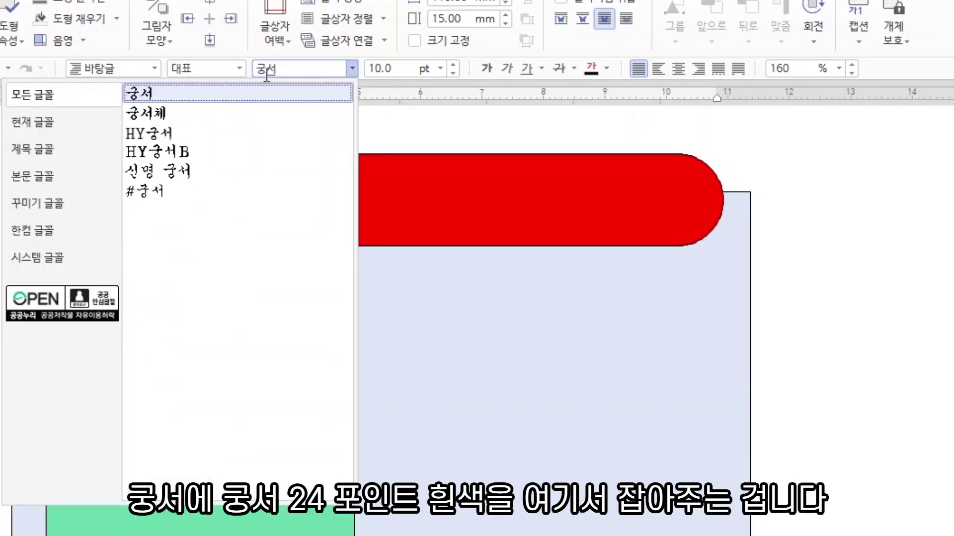
key(Tab)
text(24)
key(Return)
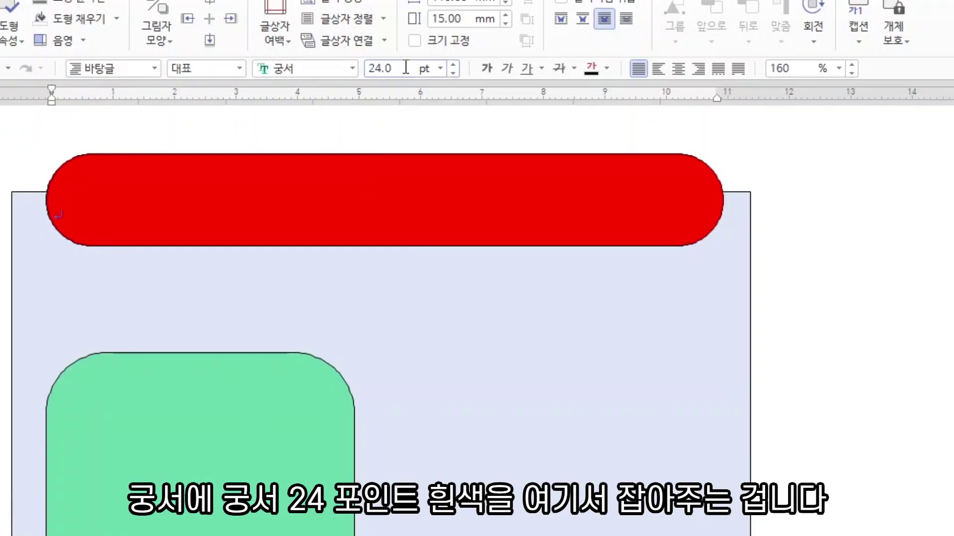
click(609, 68)
click(416, 139)
click(681, 67)
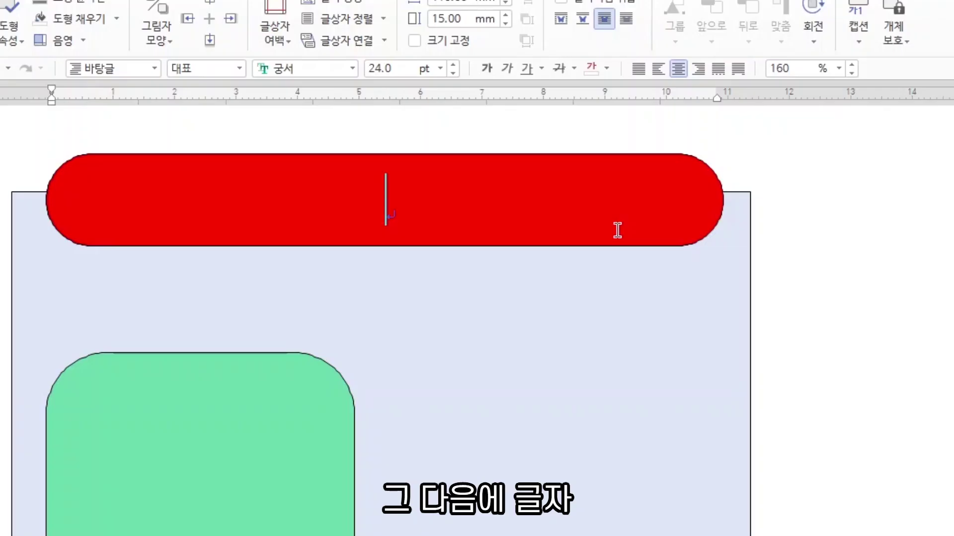
Step: Enter the title 평화와 번영의 한반도 in the red shape
text(평황)
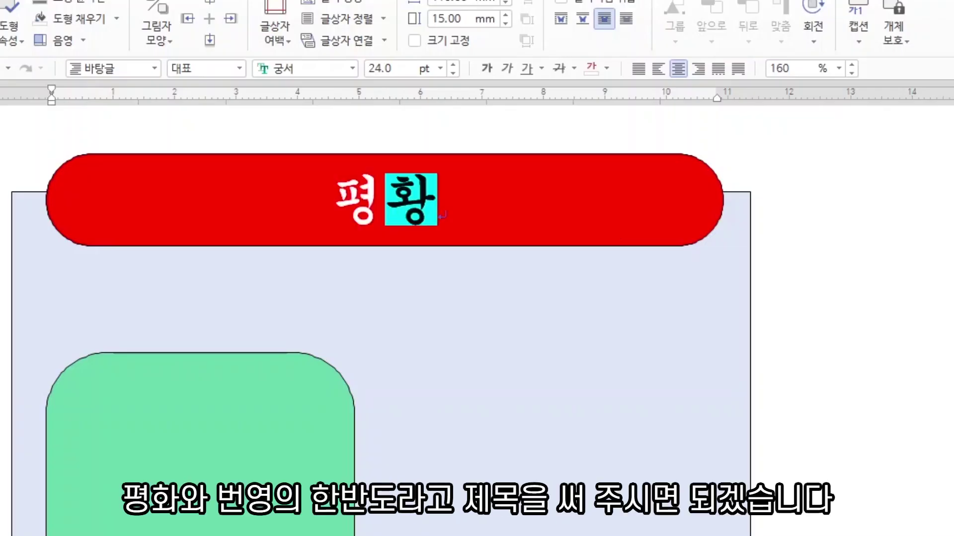
text(와 번영의 하)
text(ㄴ반도)
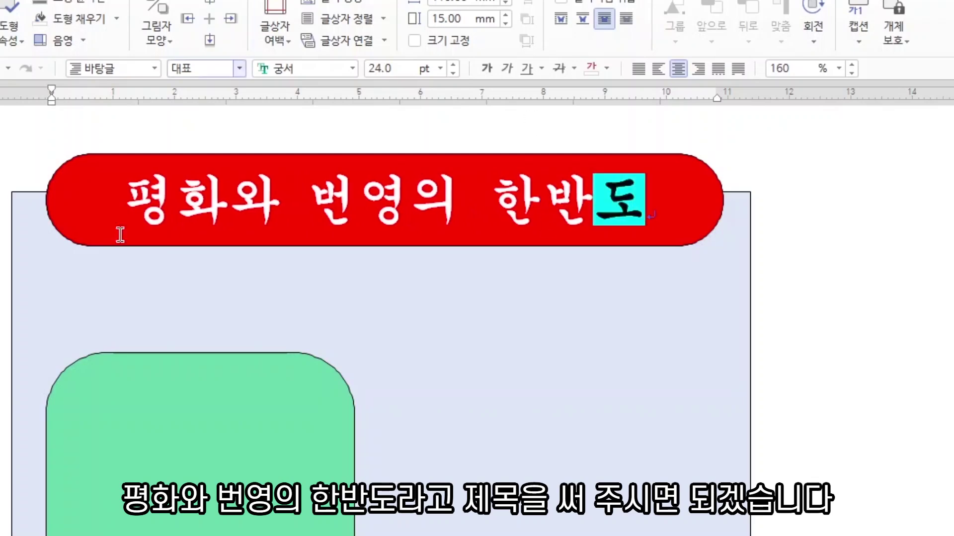
click(846, 454)
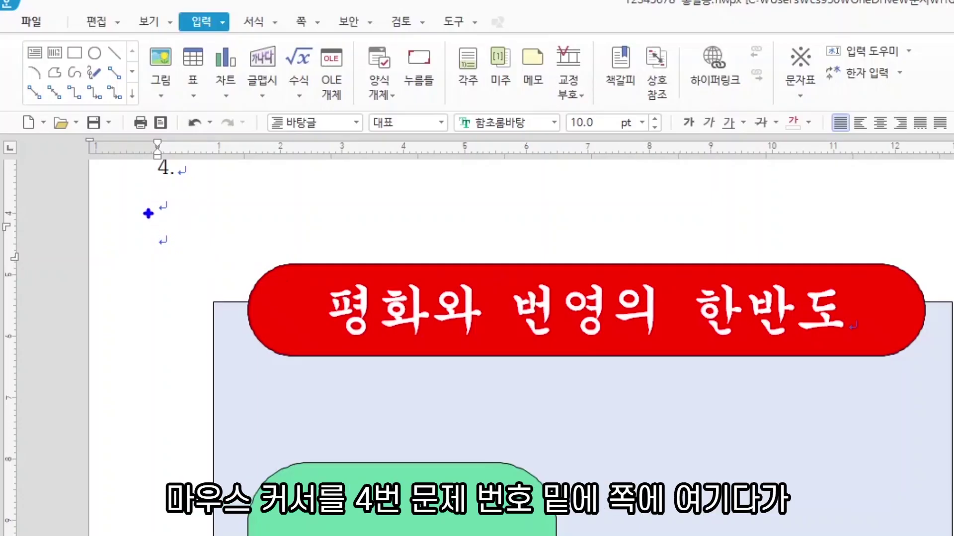
drag(151, 193, 212, 267)
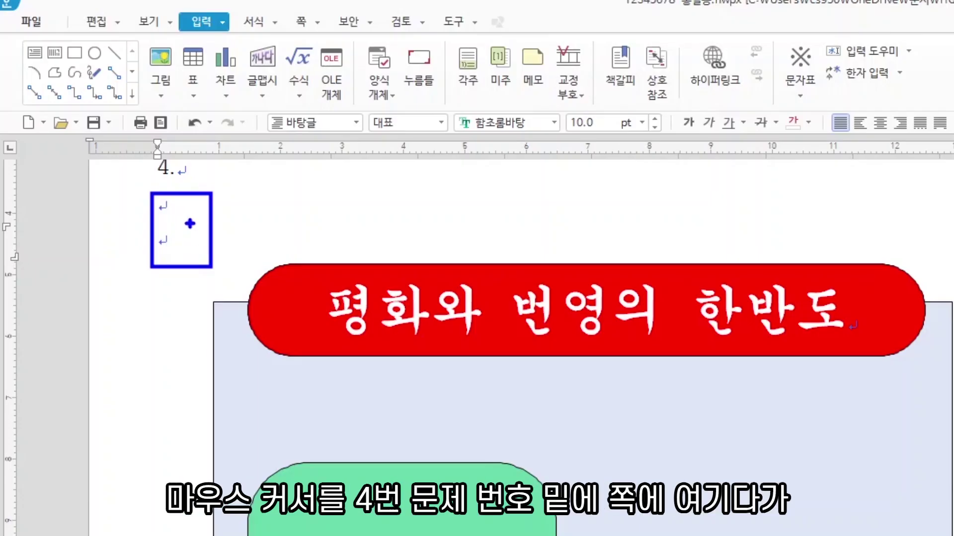
mouse_move(164, 199)
mouse_down()
mouse_move(162, 231)
mouse_move(164, 207)
mouse_up()
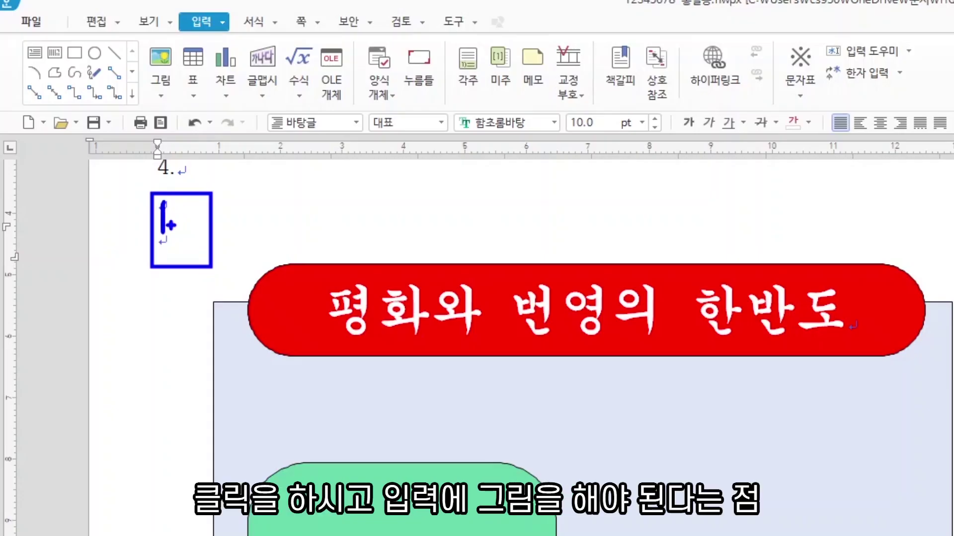
mouse_move(178, 82)
mouse_down()
mouse_move(149, 42)
mouse_move(171, 99)
mouse_up()
key(Escape)
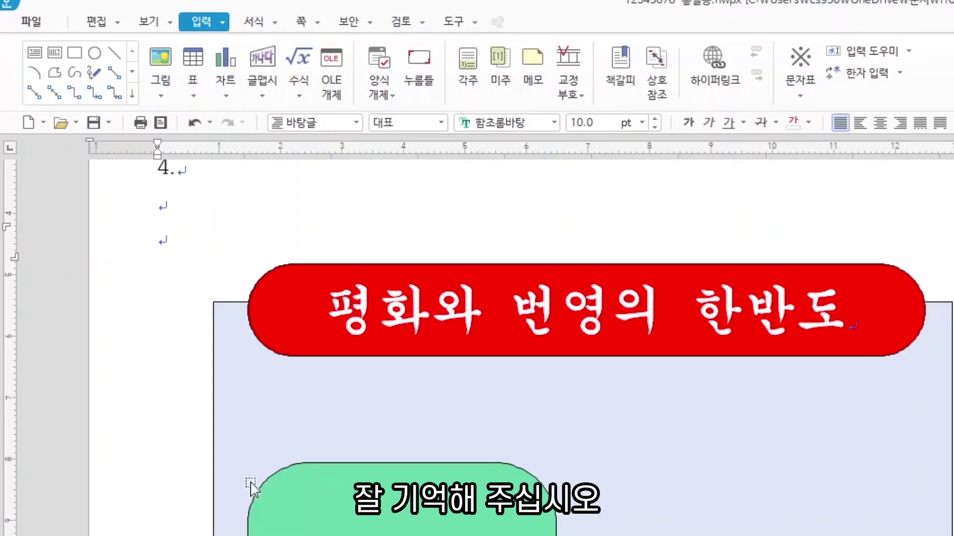
Step: Start inserting a picture on the blank line below problem number 4 and browse to the 문서 > ITQ > Picture folder
click(172, 233)
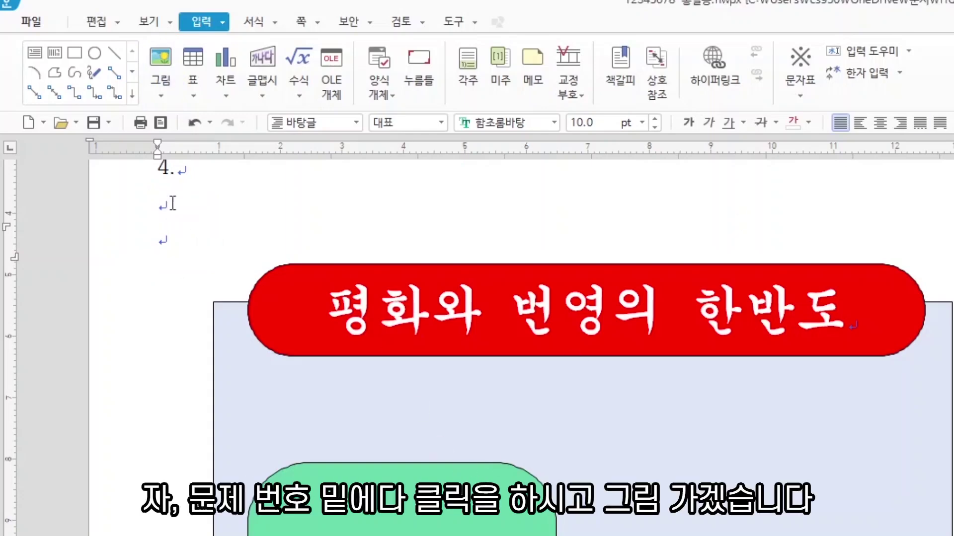
click(162, 61)
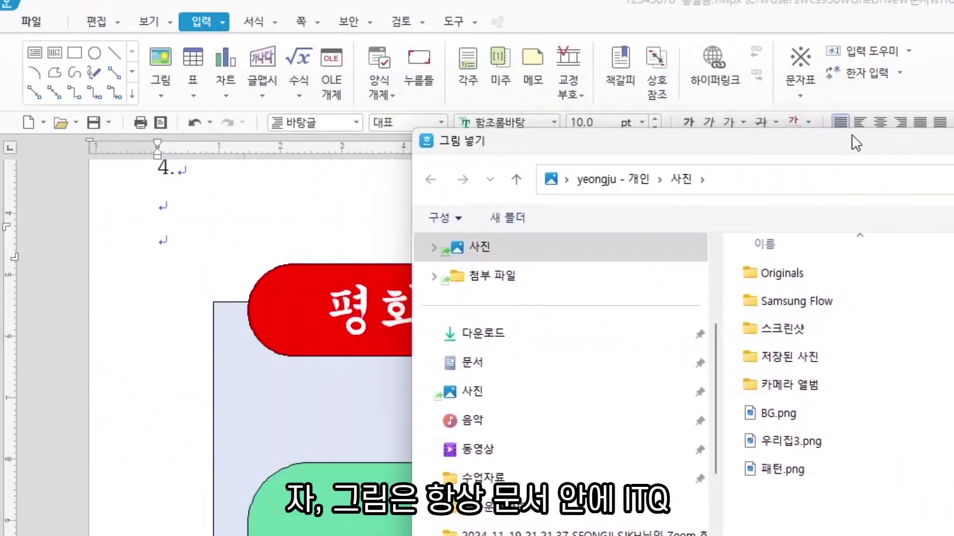
click(480, 373)
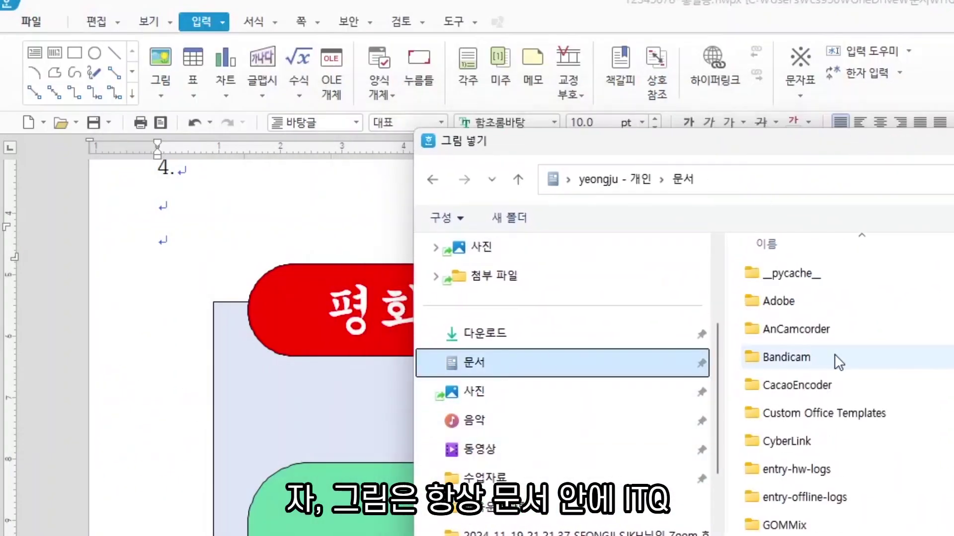
scroll(840, 387, down, 1)
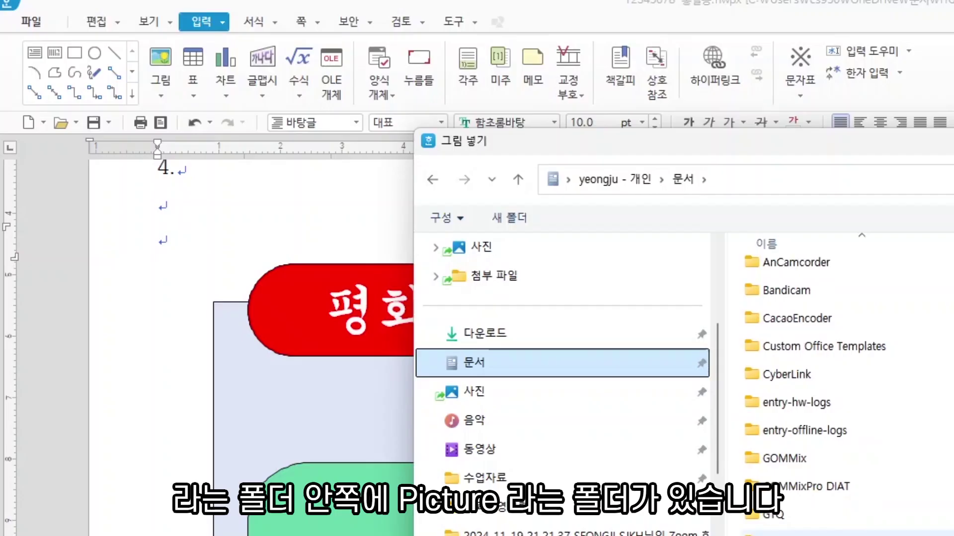
double_click(773, 535)
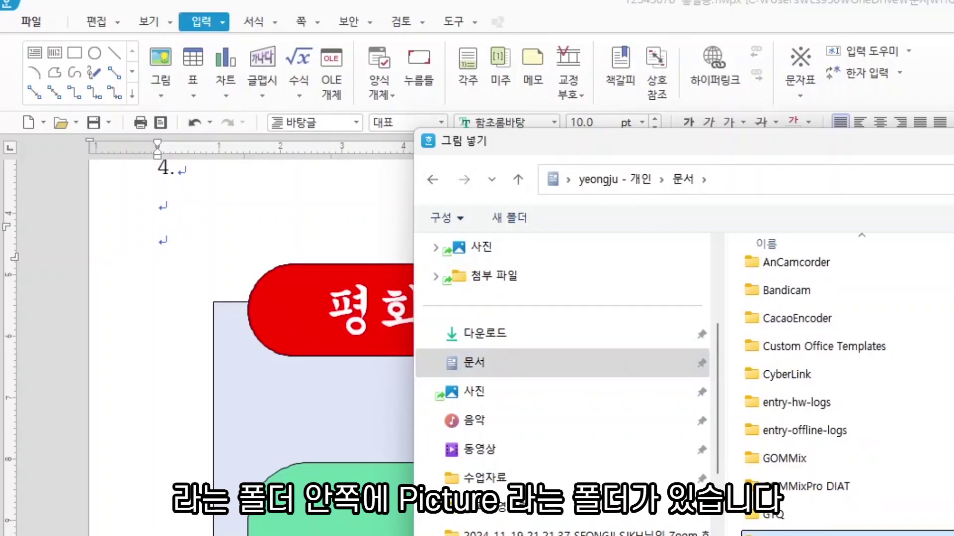
double_click(779, 274)
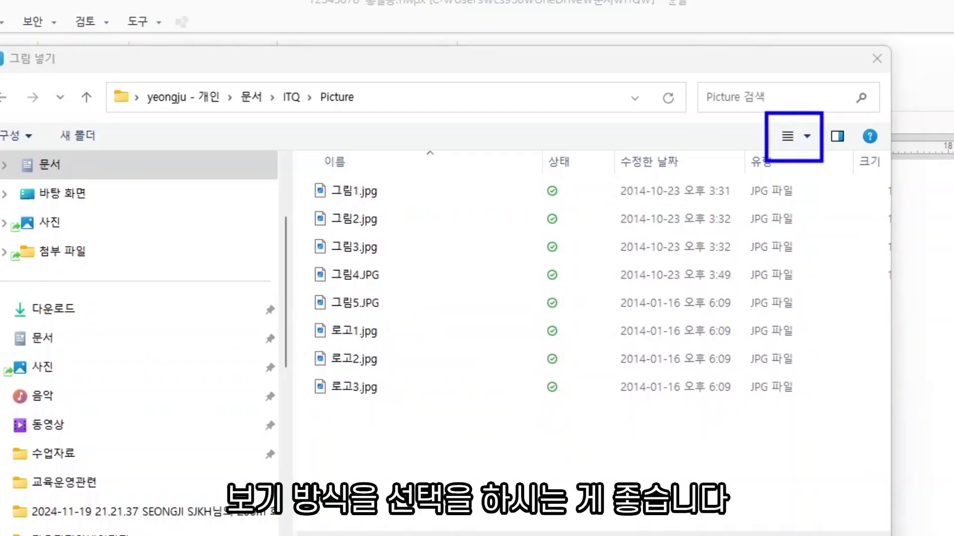
Step: Show the picture files as large icons (큰 아이콘) and select 로고1.jpg
click(807, 138)
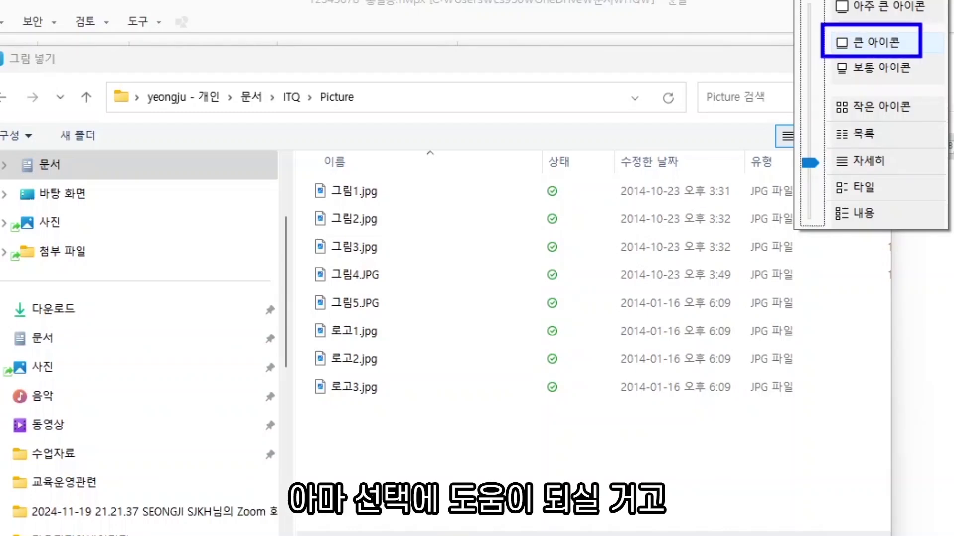
click(919, 57)
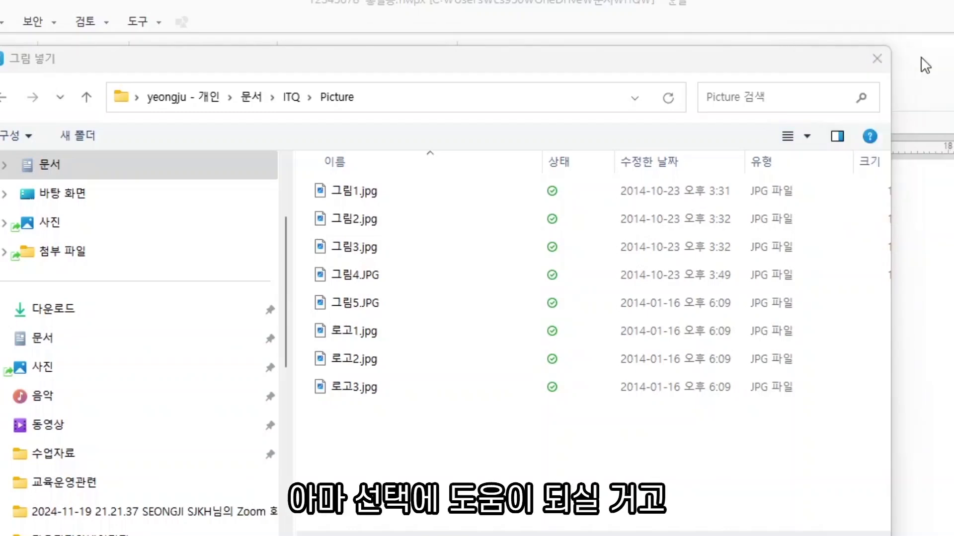
click(814, 140)
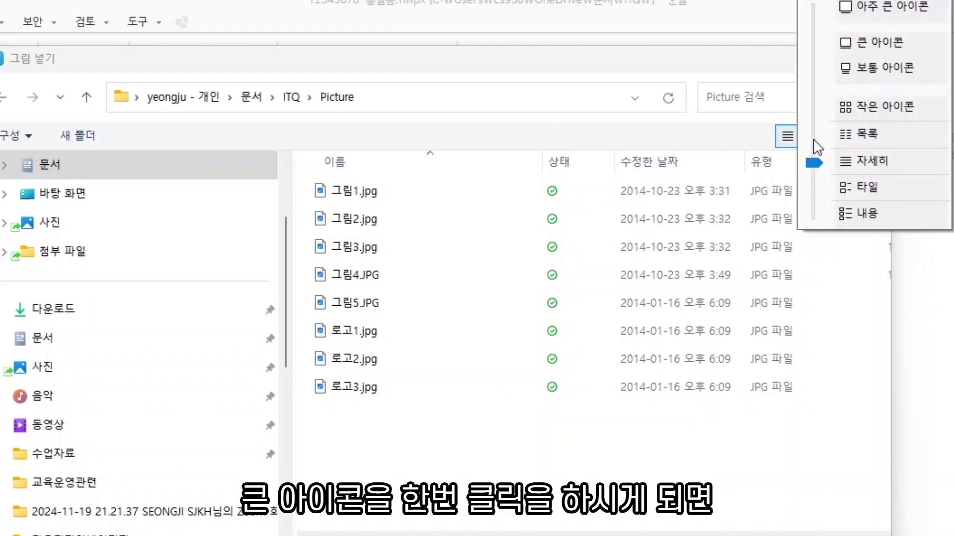
click(879, 42)
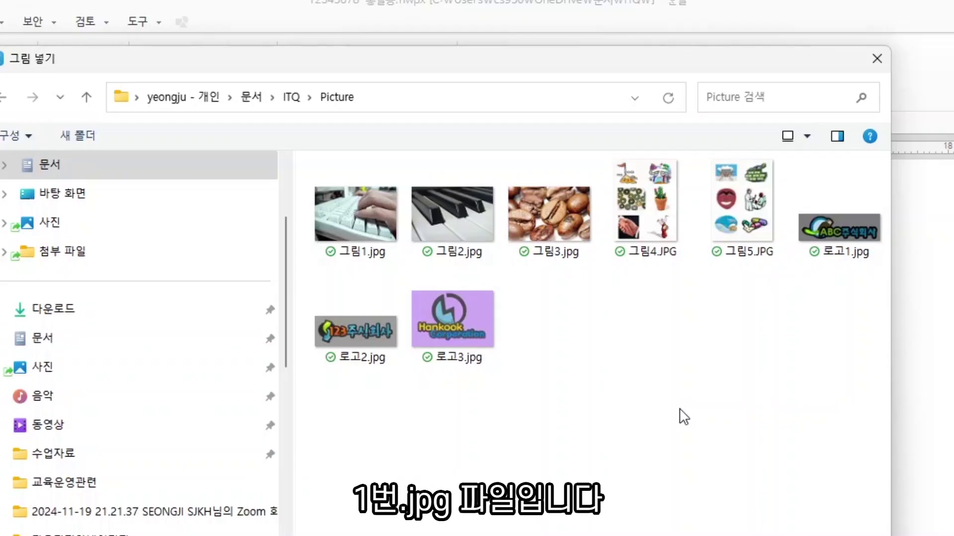
click(844, 244)
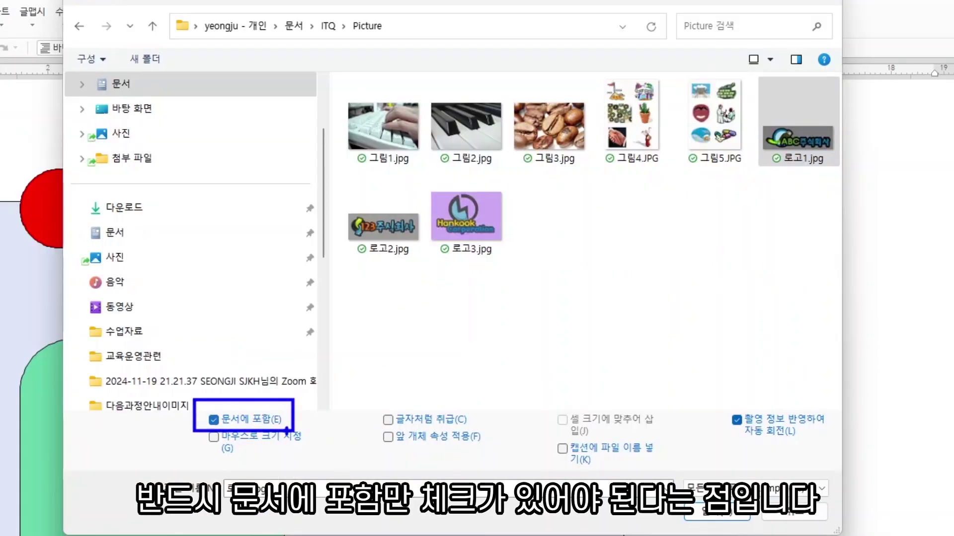
mouse_move(399, 406)
mouse_down()
mouse_move(376, 424)
mouse_move(397, 424)
mouse_up()
mouse_move(755, 407)
mouse_down()
mouse_move(727, 428)
mouse_move(753, 431)
mouse_up()
mouse_move(574, 407)
mouse_down()
mouse_move(556, 429)
mouse_move(578, 439)
mouse_up()
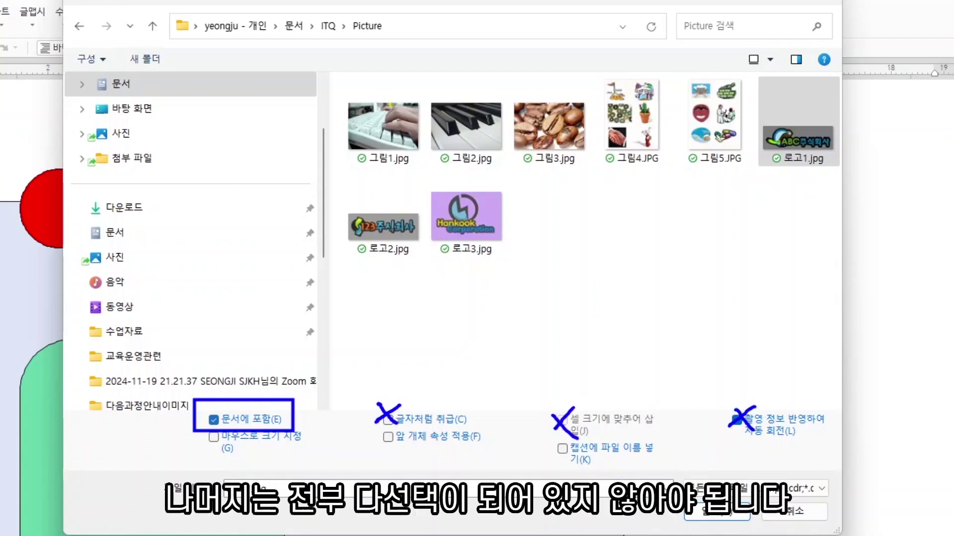
key(Escape)
Step: Turn off automatic rotation from capture information and insert 로고1.jpg with only 문서에 포함 enabled
click(736, 421)
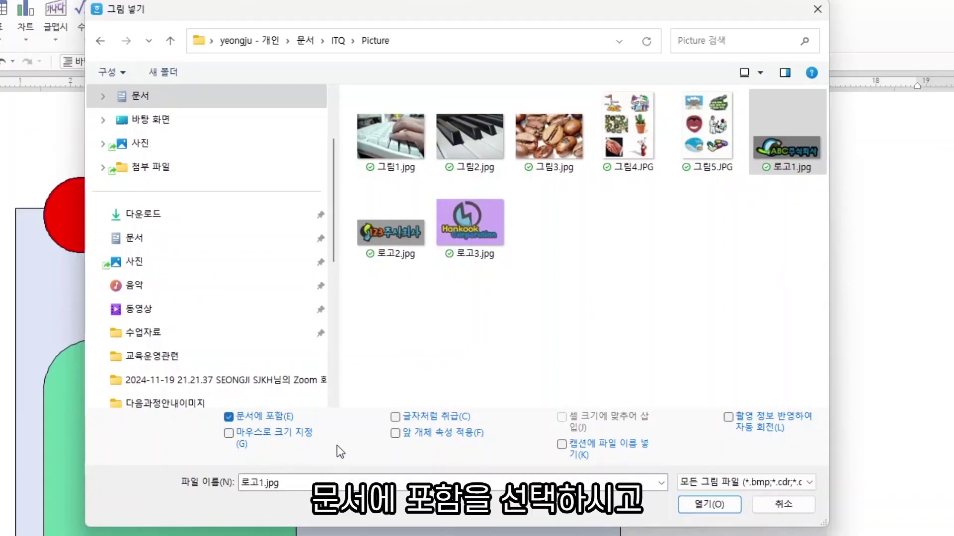
click(786, 151)
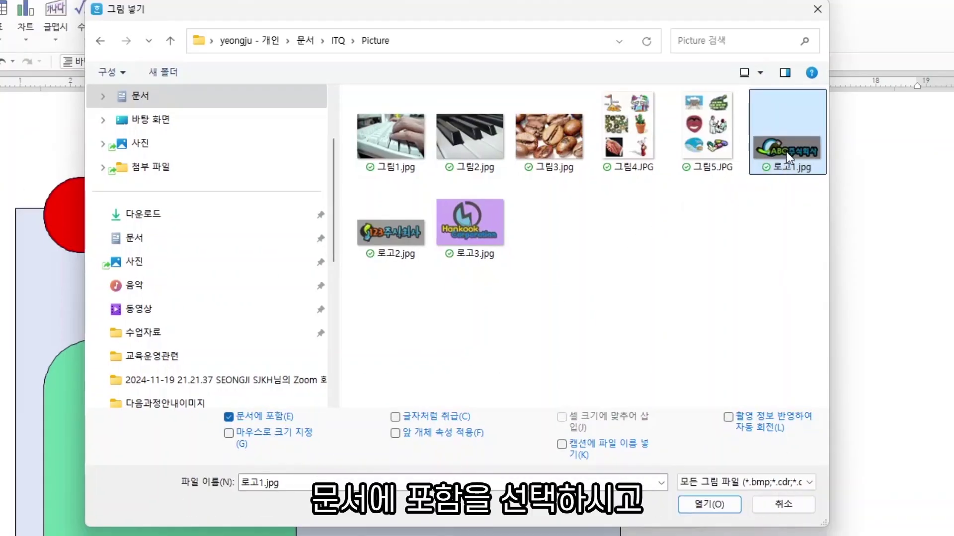
click(710, 505)
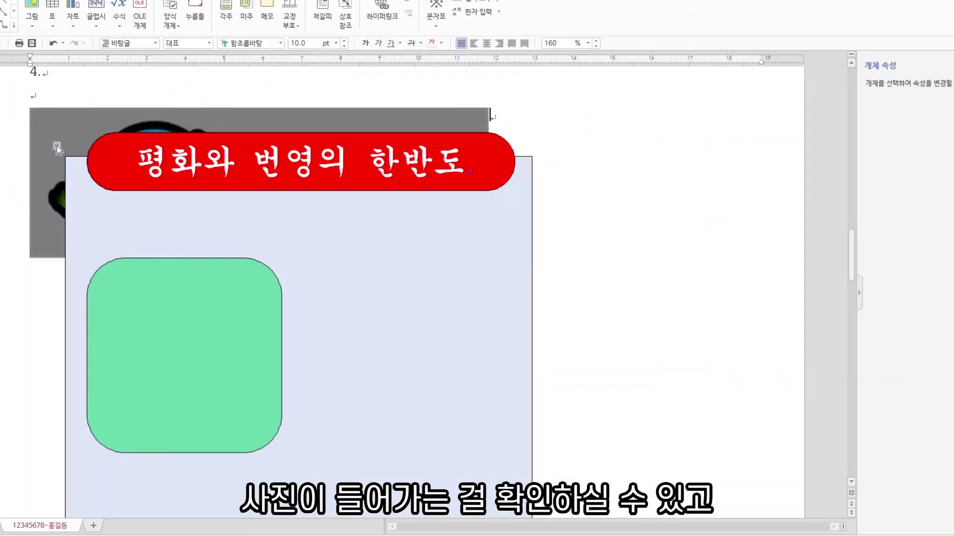
Step: Set the inserted logo's size to 40 × 30 mm and its picture effect to grayscale (회색조)
click(66, 126)
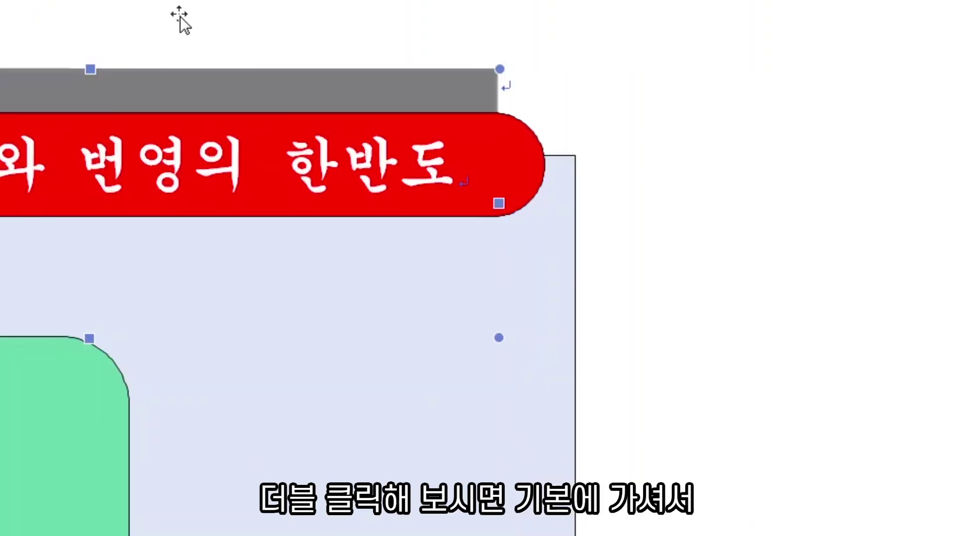
double_click(310, 80)
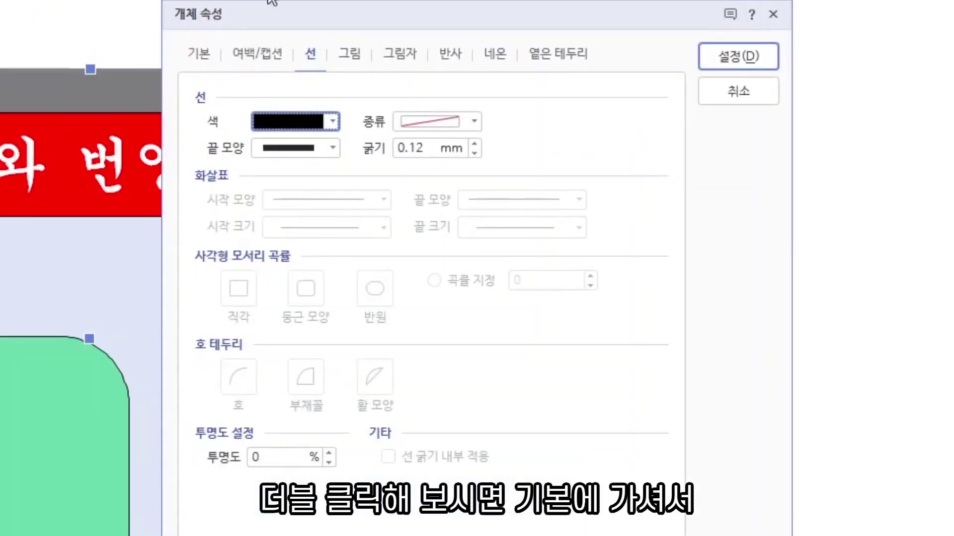
click(204, 54)
text(40)
key(Tab)
text(30)
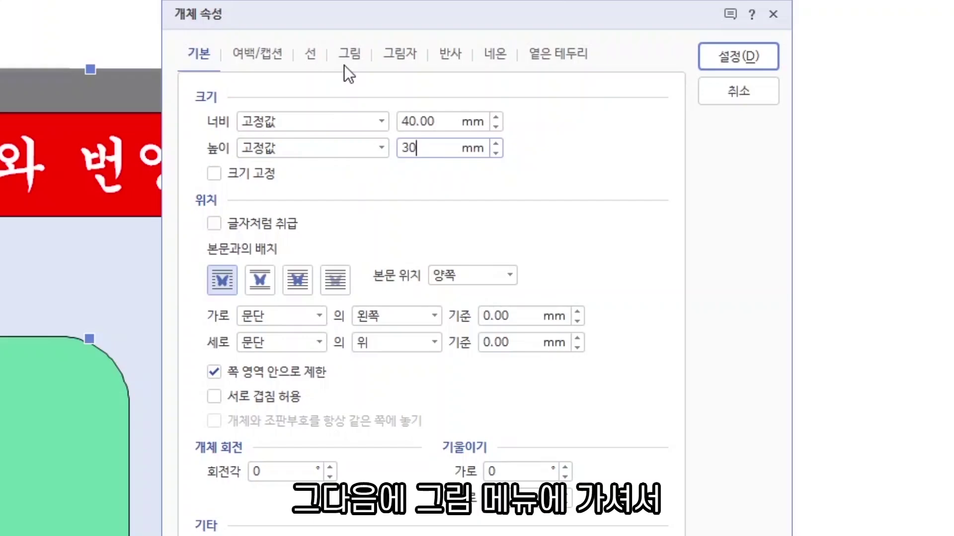
click(348, 53)
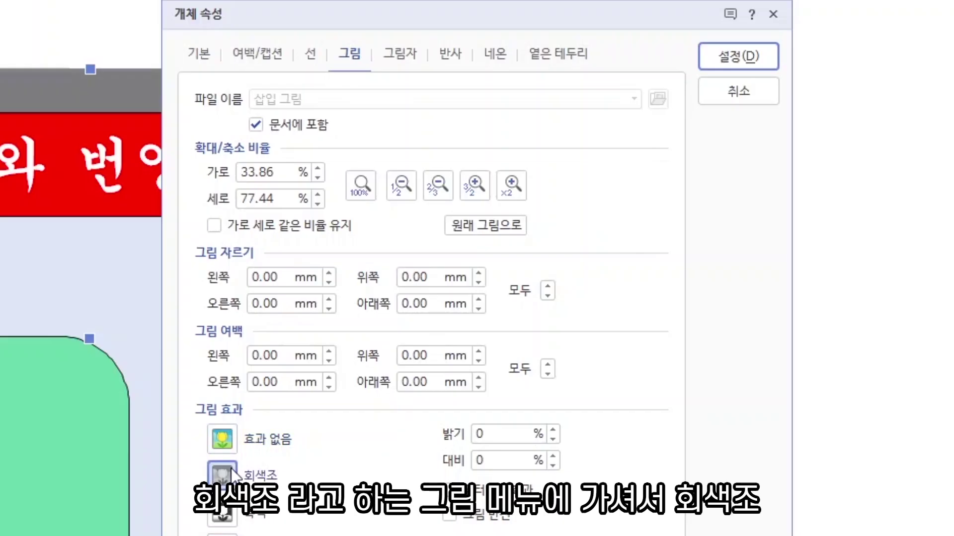
key(ctrl+2)
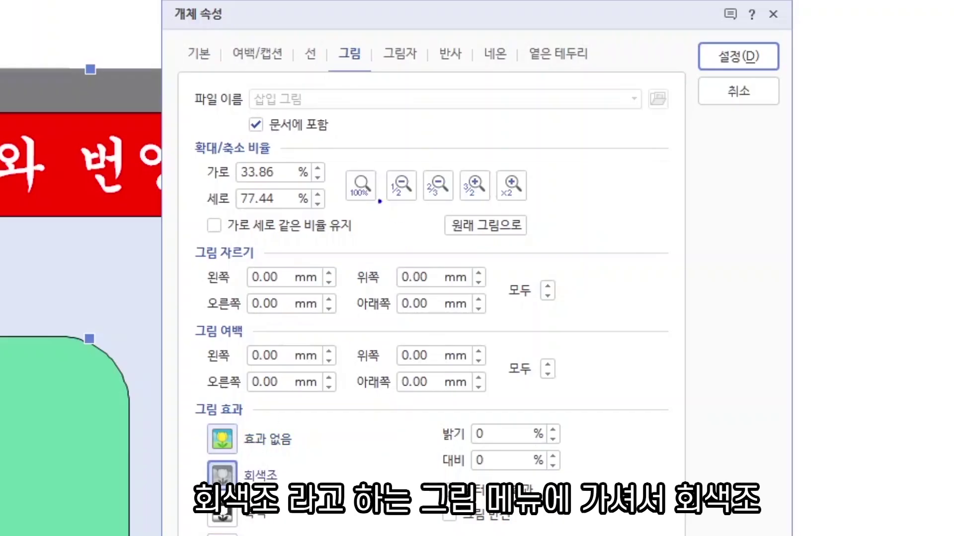
drag(324, 31, 384, 81)
drag(180, 42, 226, 78)
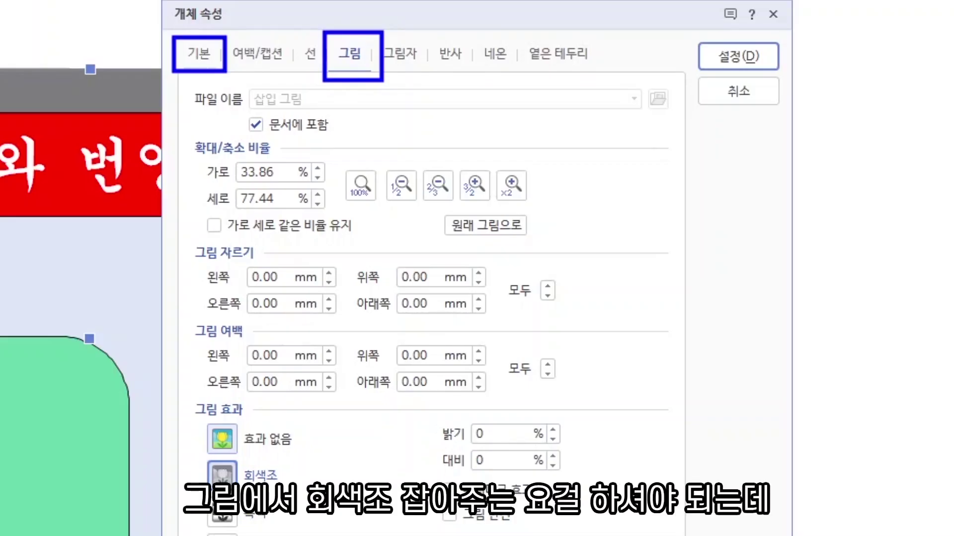
key(Escape)
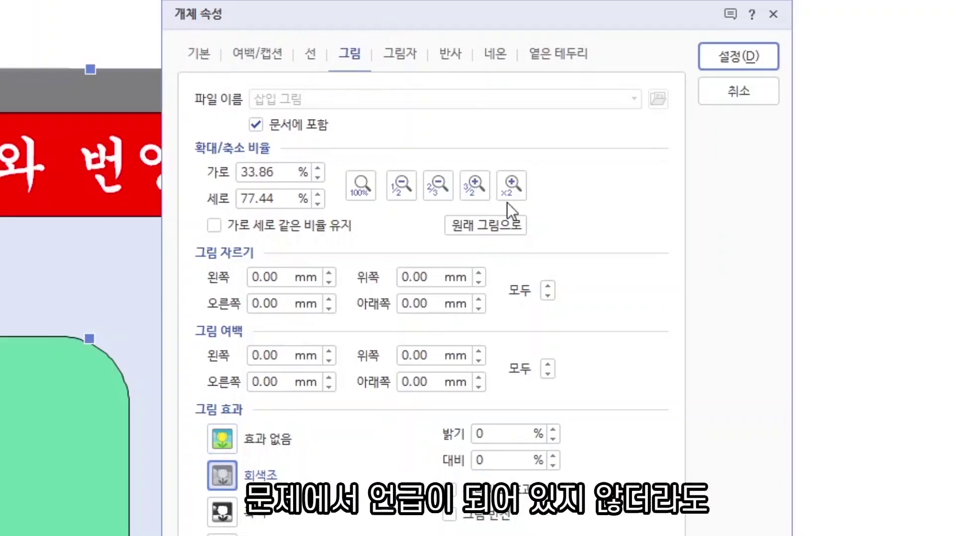
Step: Set the logo's text wrapping to in front of text (글 앞으로) and place it centred on the green rounded square
click(202, 61)
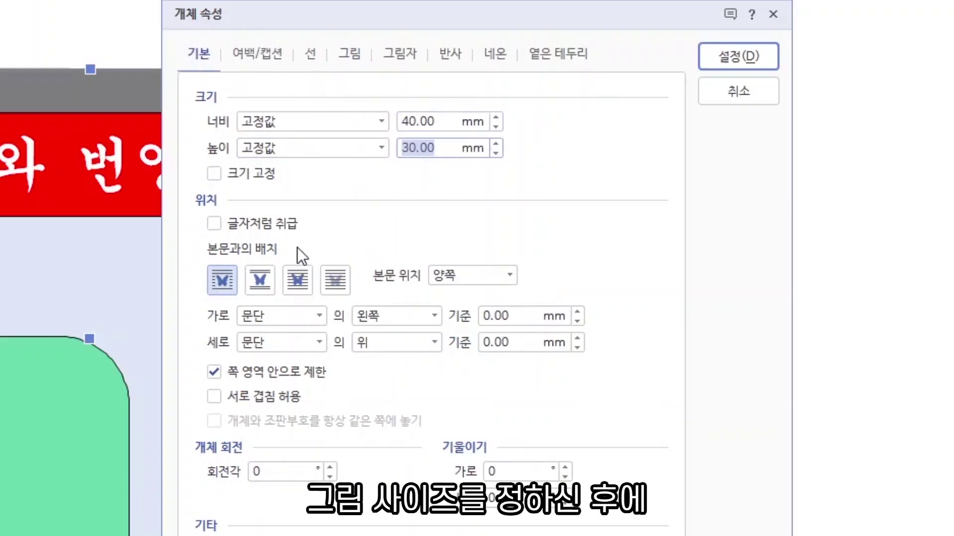
mouse_move(196, 228)
mouse_down()
mouse_move(308, 284)
mouse_move(464, 321)
mouse_up()
mouse_move(304, 301)
mouse_down()
mouse_move(277, 287)
mouse_move(317, 263)
mouse_move(298, 300)
mouse_up()
mouse_move(350, 189)
mouse_down()
mouse_move(312, 245)
mouse_move(340, 232)
mouse_up()
mouse_move(385, 185)
mouse_down()
mouse_move(354, 196)
mouse_move(397, 213)
mouse_move(390, 175)
mouse_up()
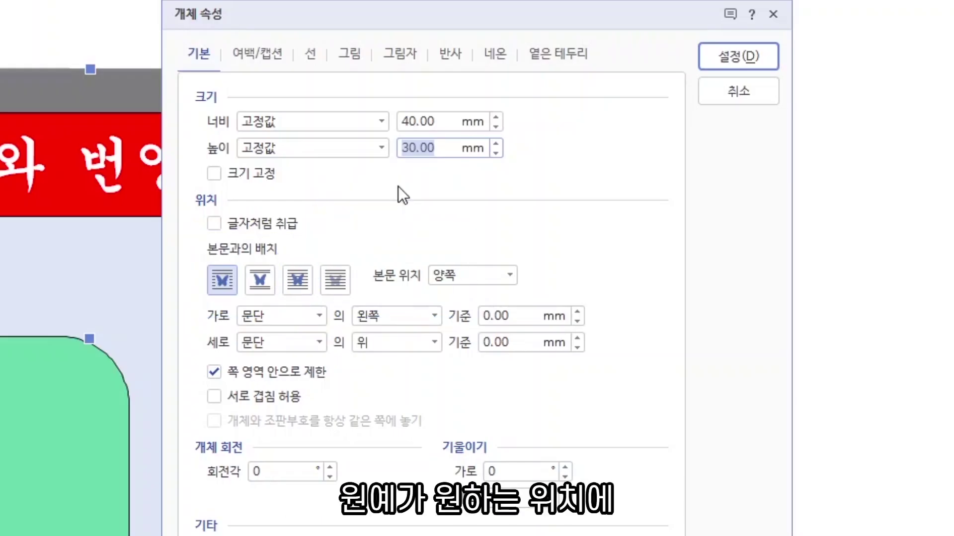
click(298, 279)
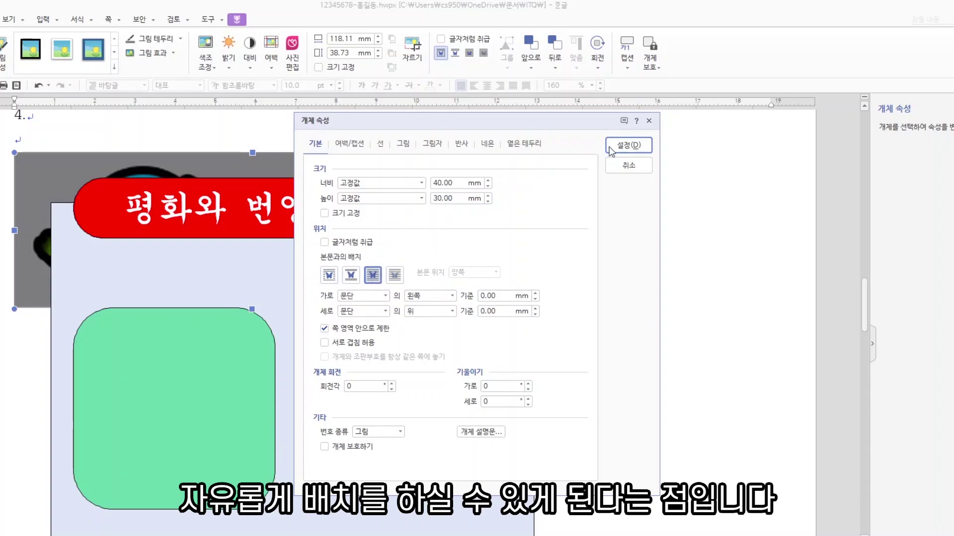
click(610, 147)
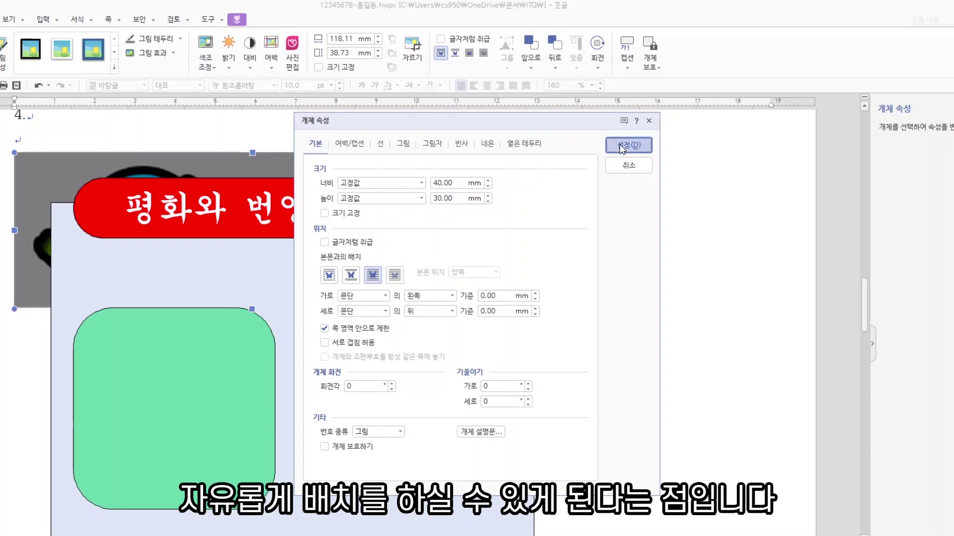
drag(128, 256, 186, 402)
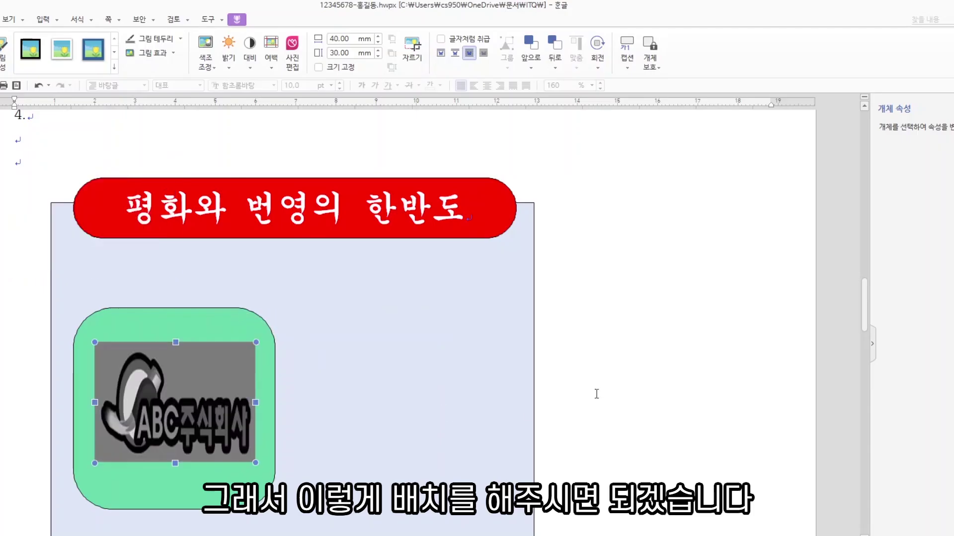
Step: Start a 글맵시 (WordArt) object on the blank line below problem number 4 with the content 평화공존공동번영
click(36, 166)
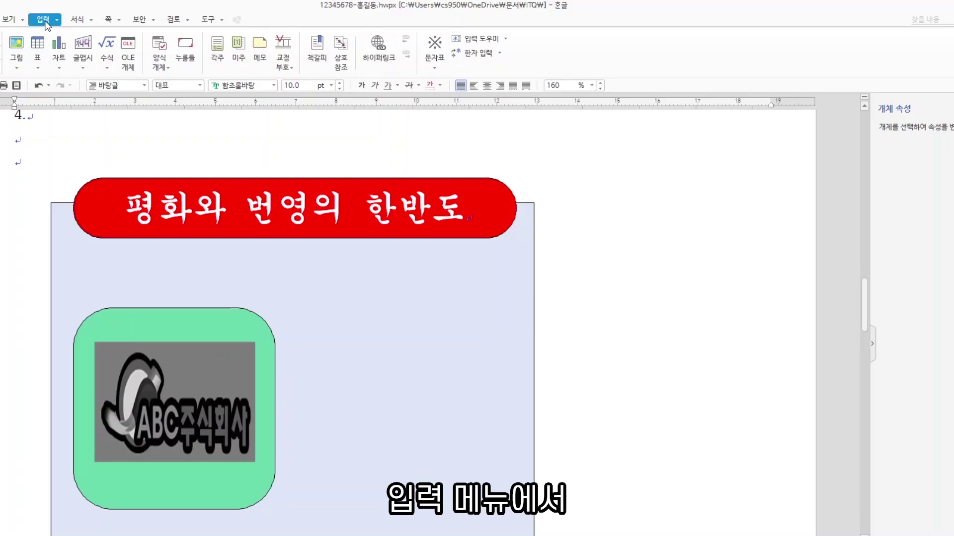
click(83, 44)
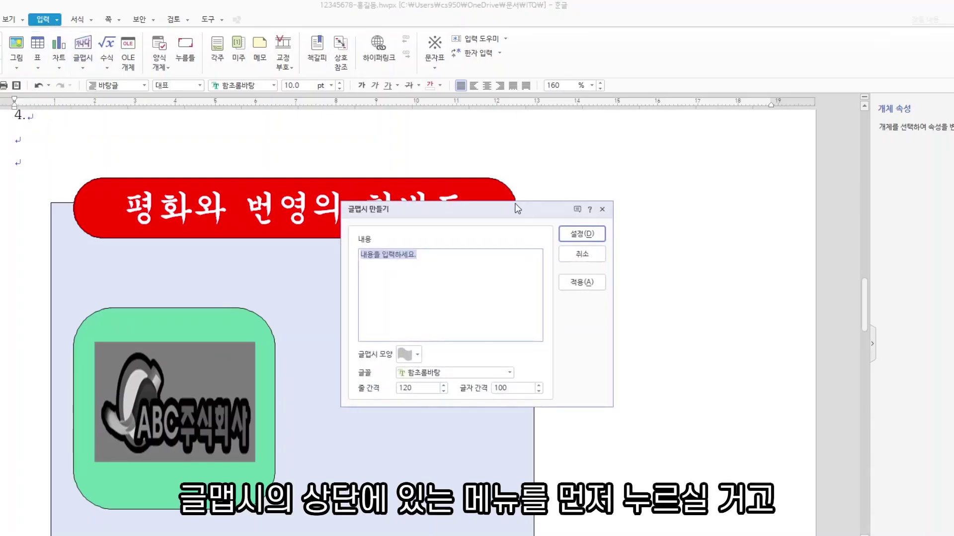
drag(489, 266, 477, 289)
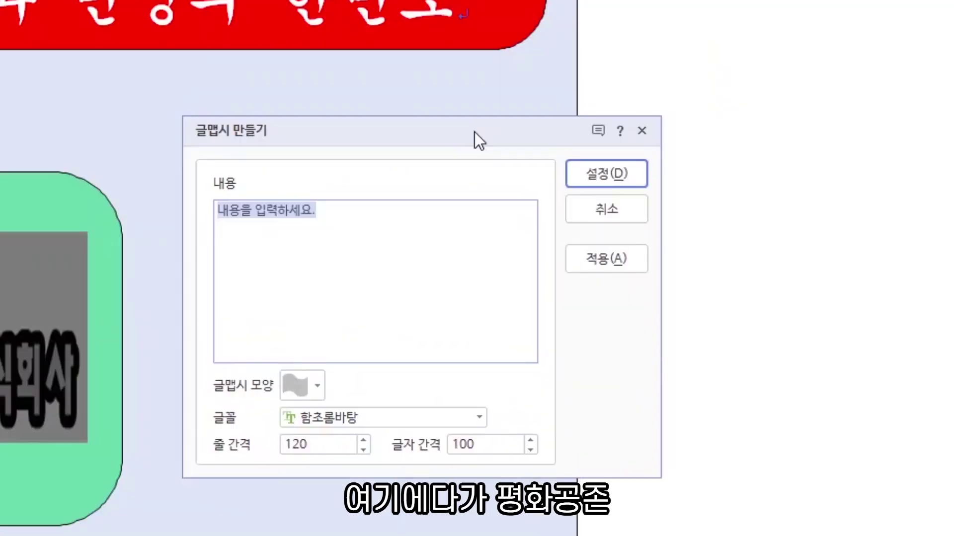
text(평화공존브)
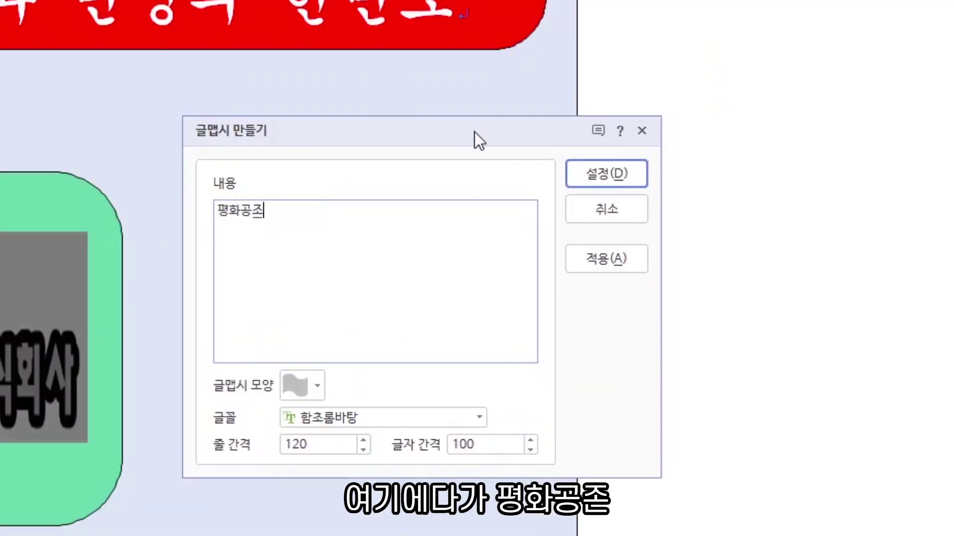
text(ㅓㄴ)
key(BackSpace)
key(BackSpace)
text(고)
key(BackSpace)
key(BackSpace)
key(BackSpace)
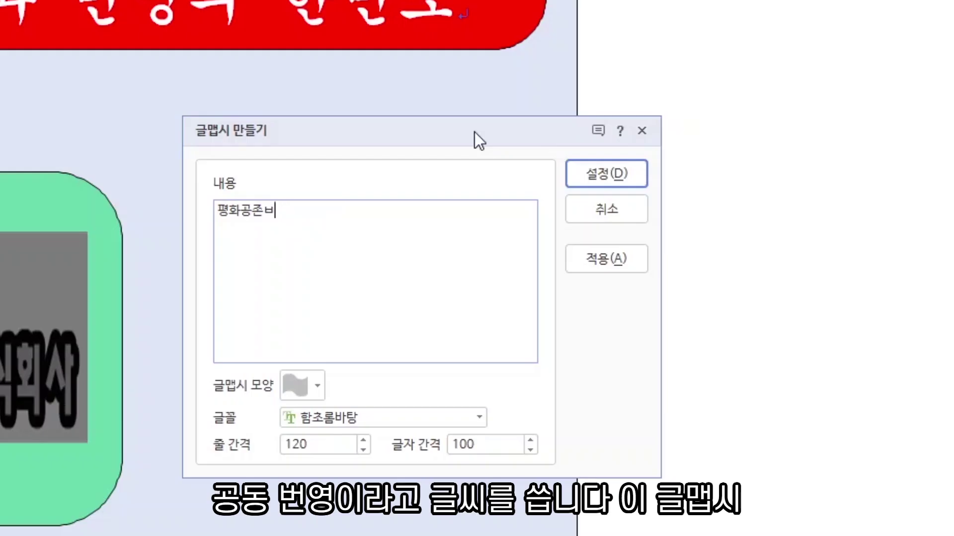
text(공동번영)
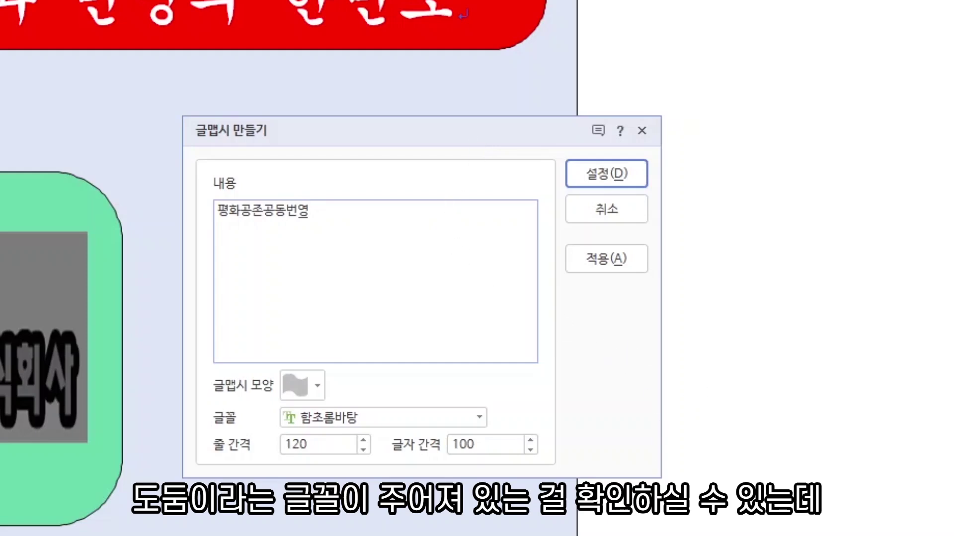
Step: Give the 글맵시 the upward-pointing chevron shape and the 돋움 font, and insert it with the default spacing
drag(410, 153, 462, 40)
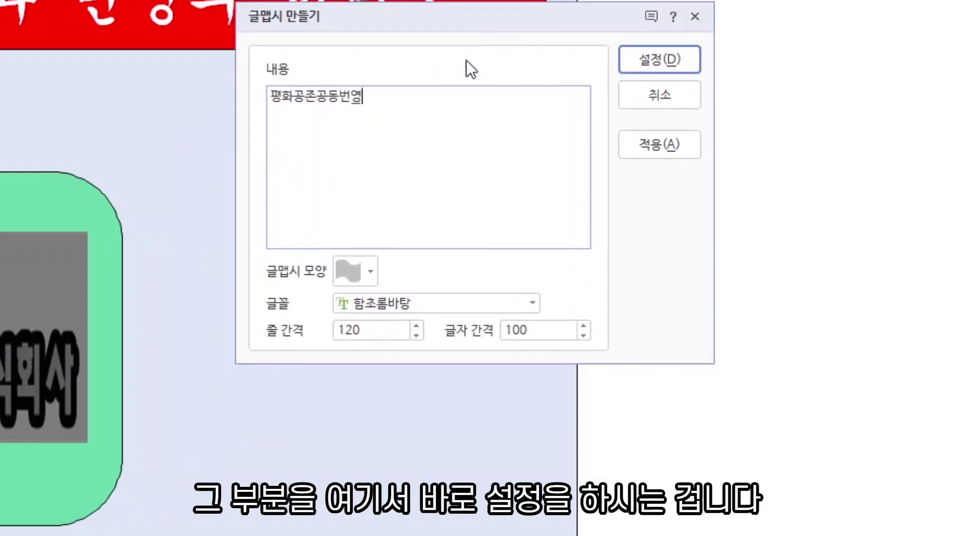
click(376, 278)
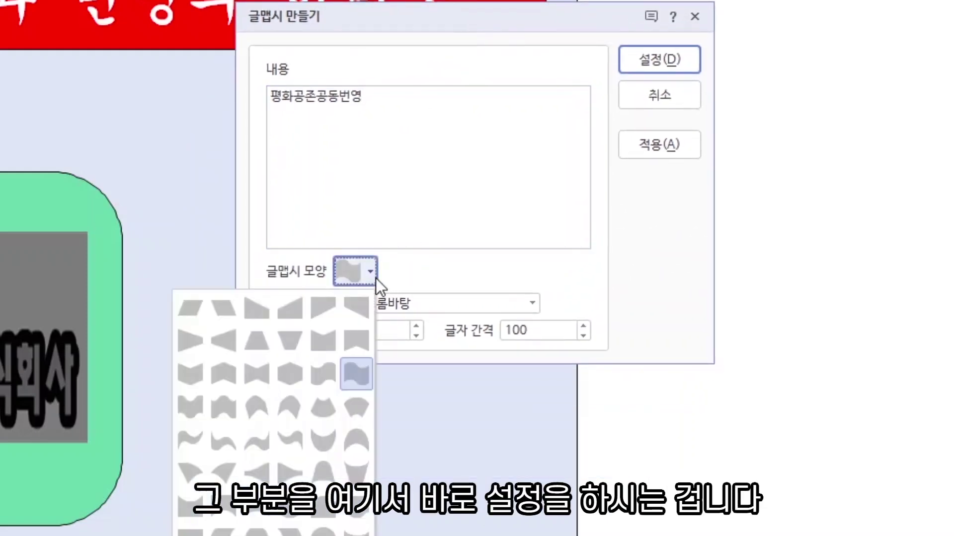
click(231, 371)
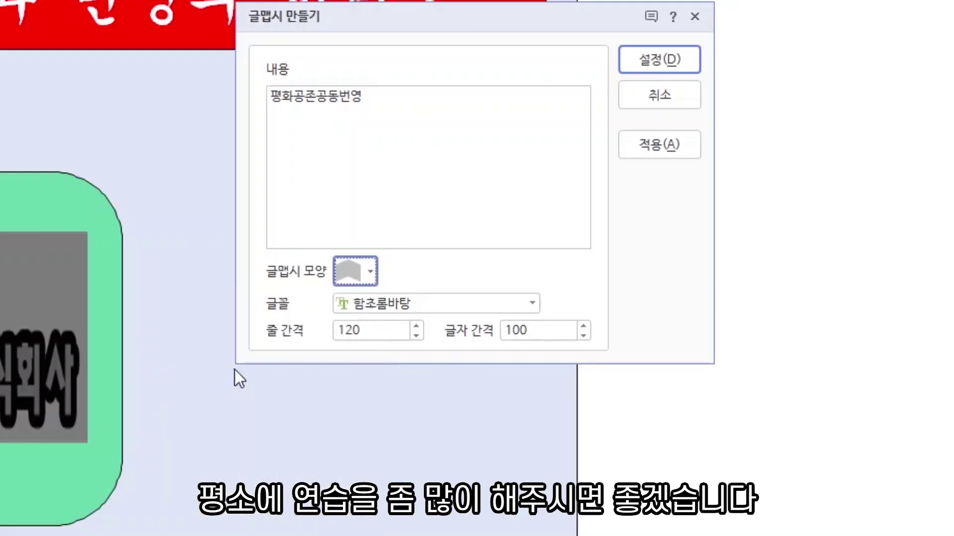
click(531, 305)
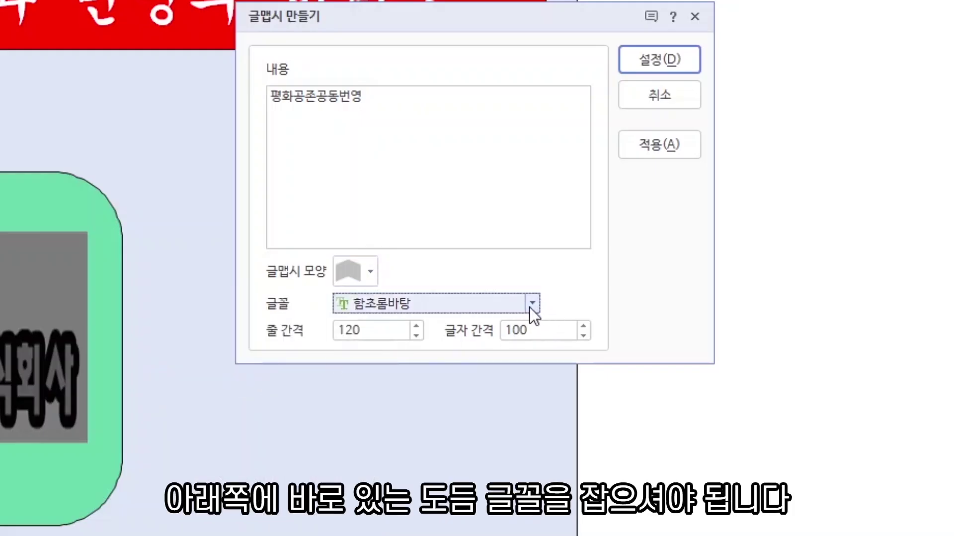
click(534, 306)
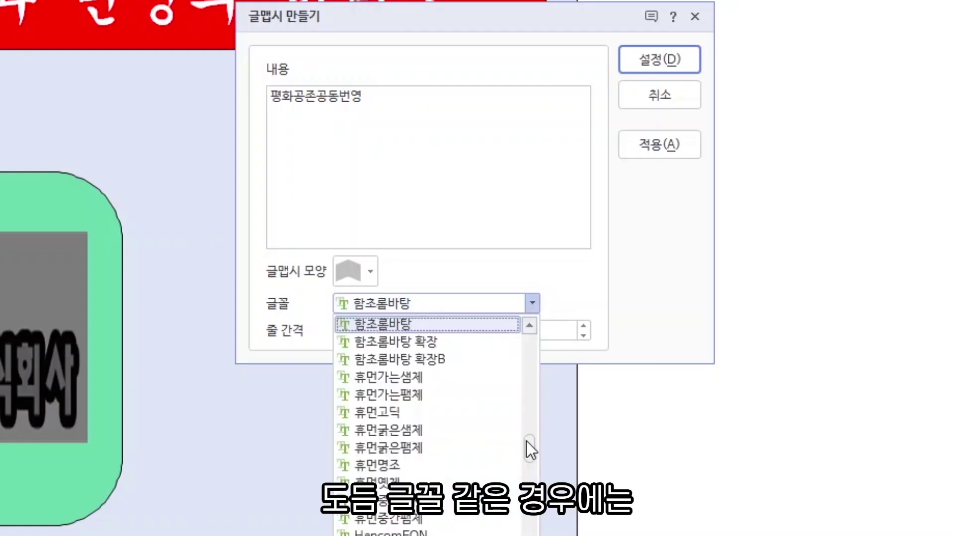
drag(529, 454, 536, 332)
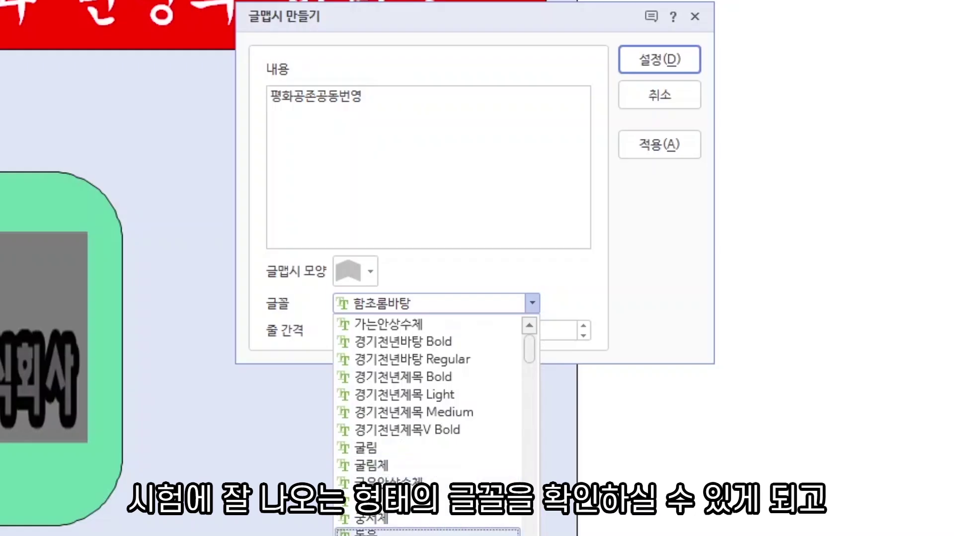
click(366, 532)
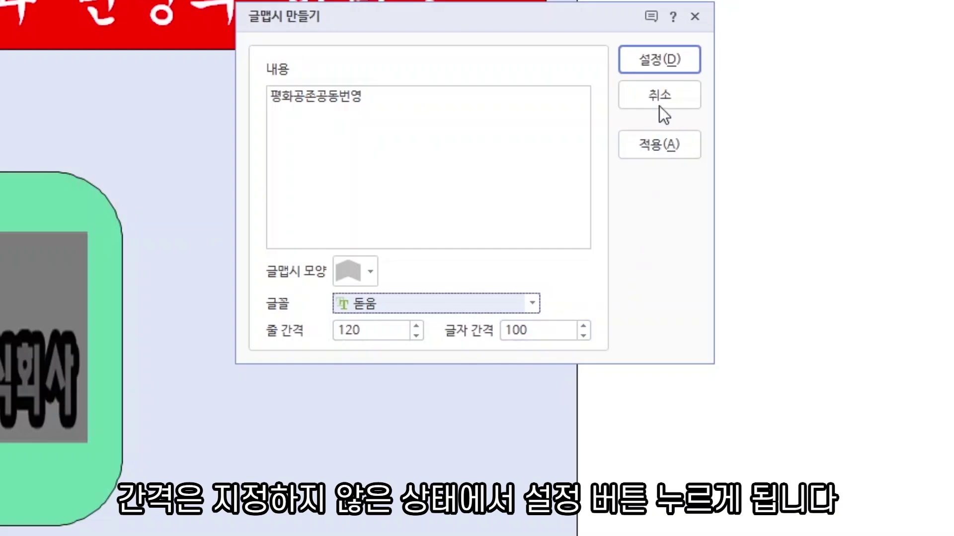
click(665, 58)
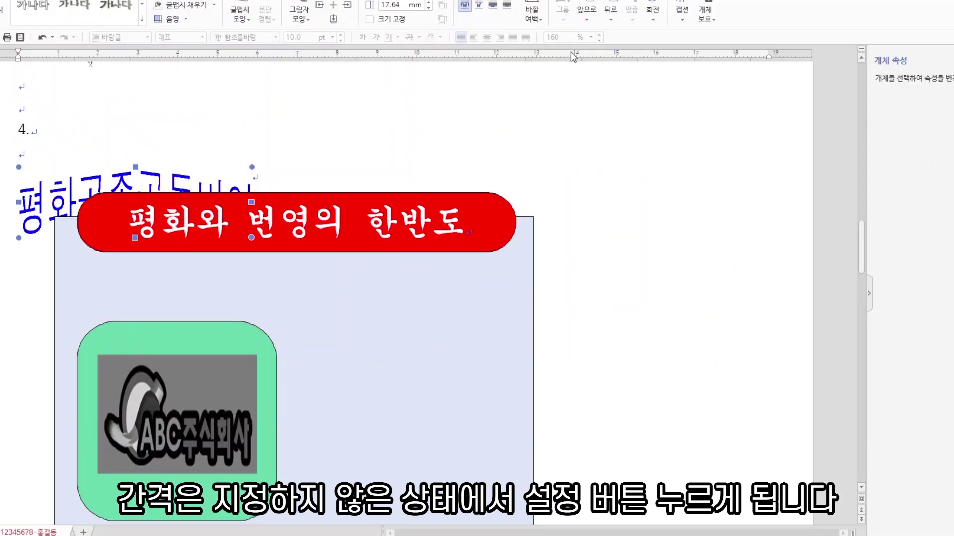
Step: Set the inserted 글맵시 object's width to 50 mm and height to 30 mm in its object properties
mouse_move(42, 207)
mouse_down()
mouse_move(56, 182)
mouse_move(51, 216)
mouse_up()
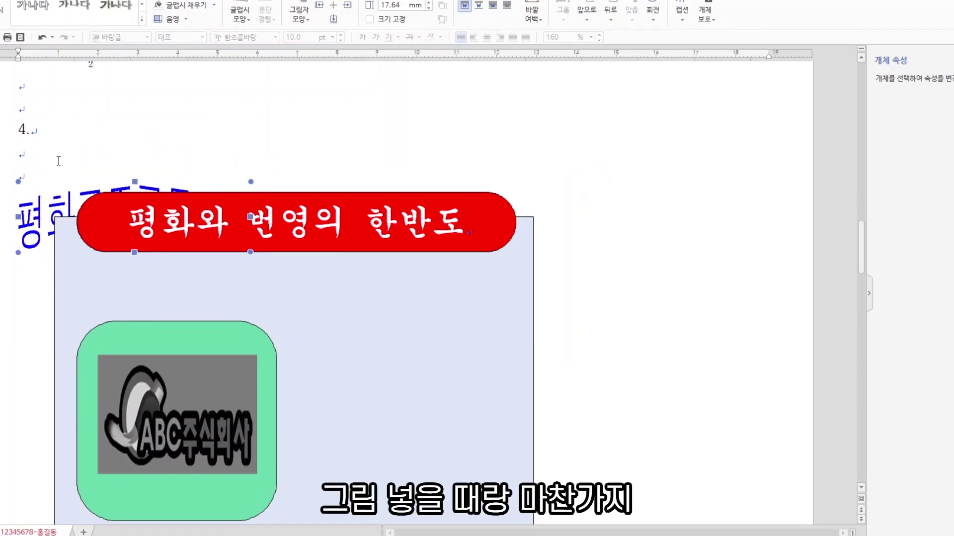
click(63, 158)
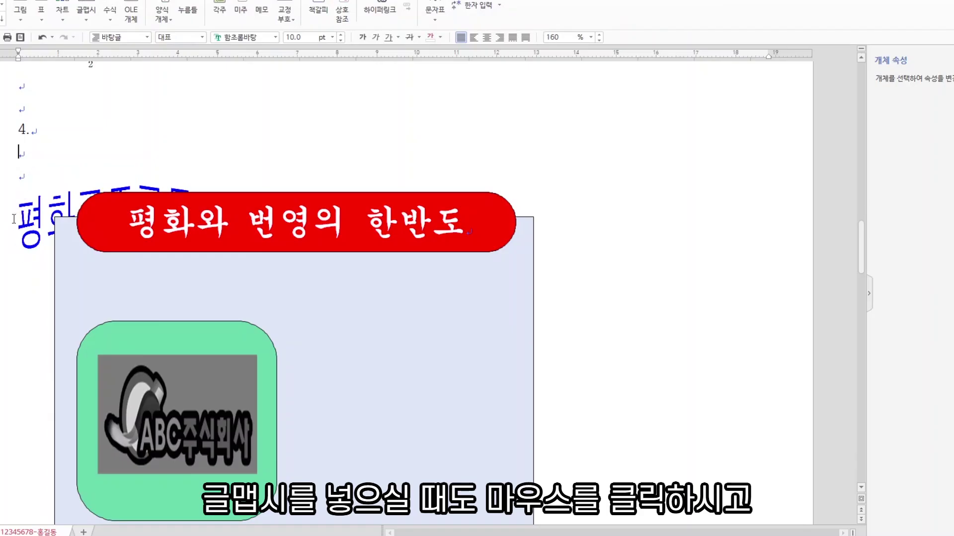
click(27, 229)
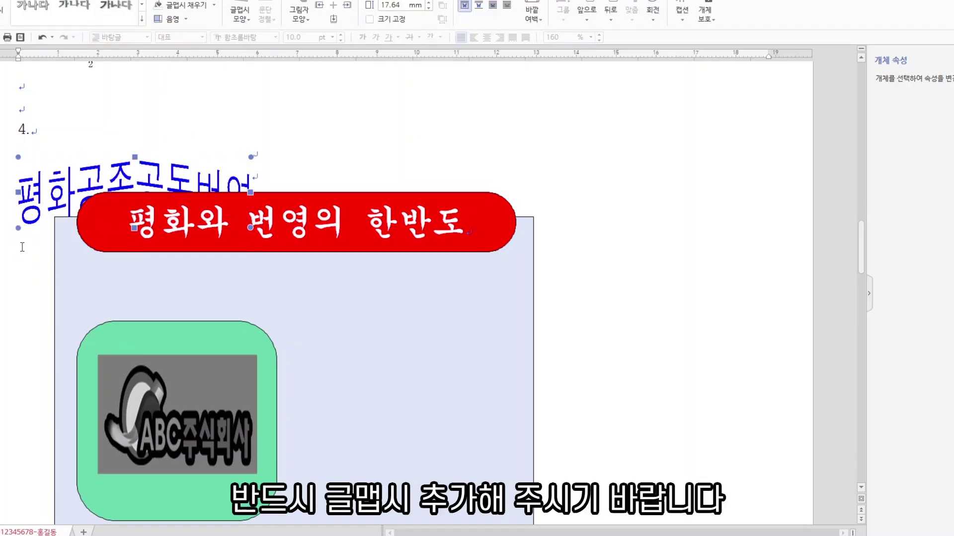
double_click(56, 193)
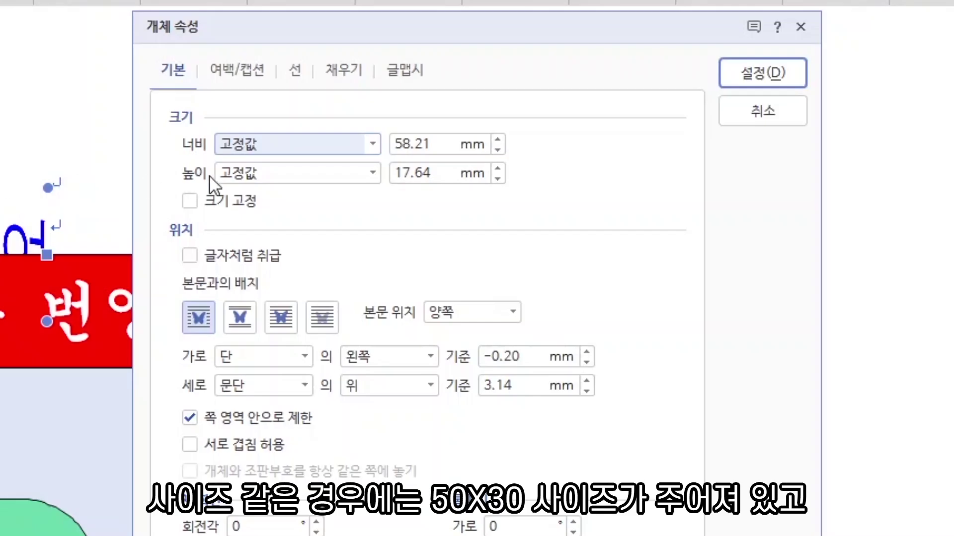
drag(432, 144, 353, 141)
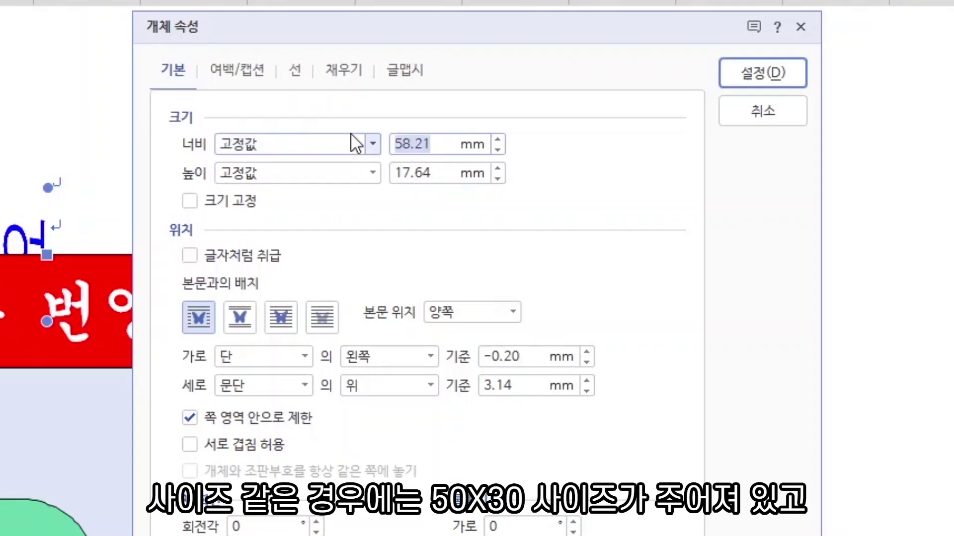
text(50)
drag(474, 173, 371, 173)
text(30)
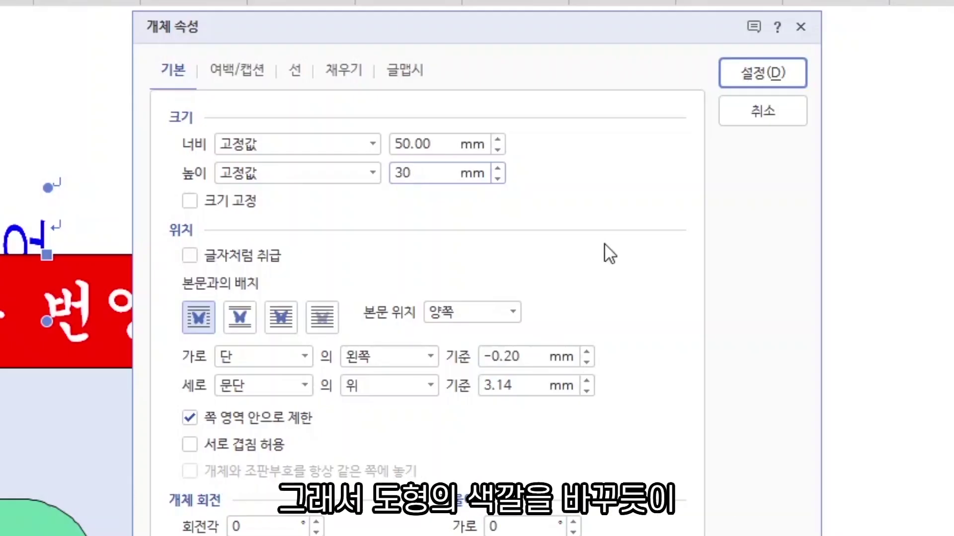
Step: Review the face colour (면 색) choices for the 글맵시, keep blue, and apply the object properties
click(344, 71)
click(345, 197)
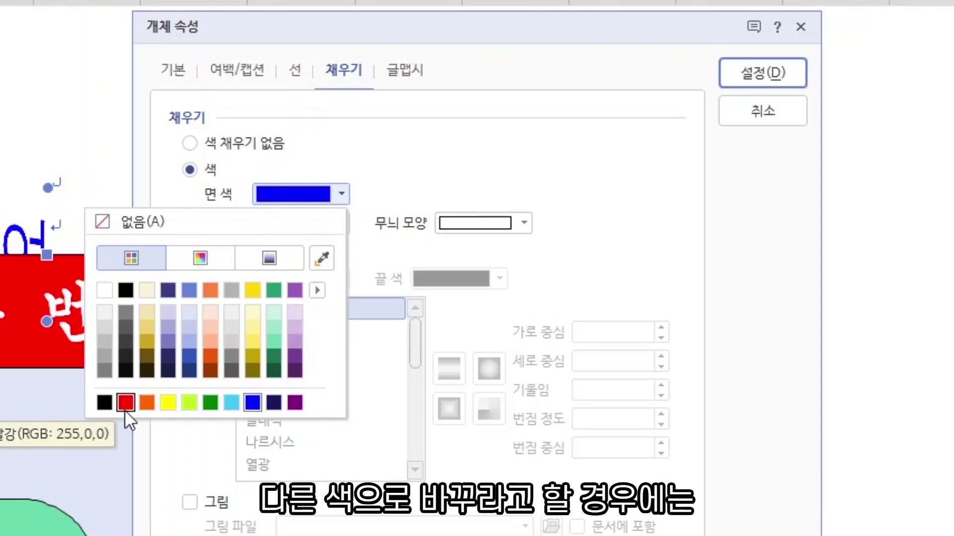
click(728, 272)
click(777, 76)
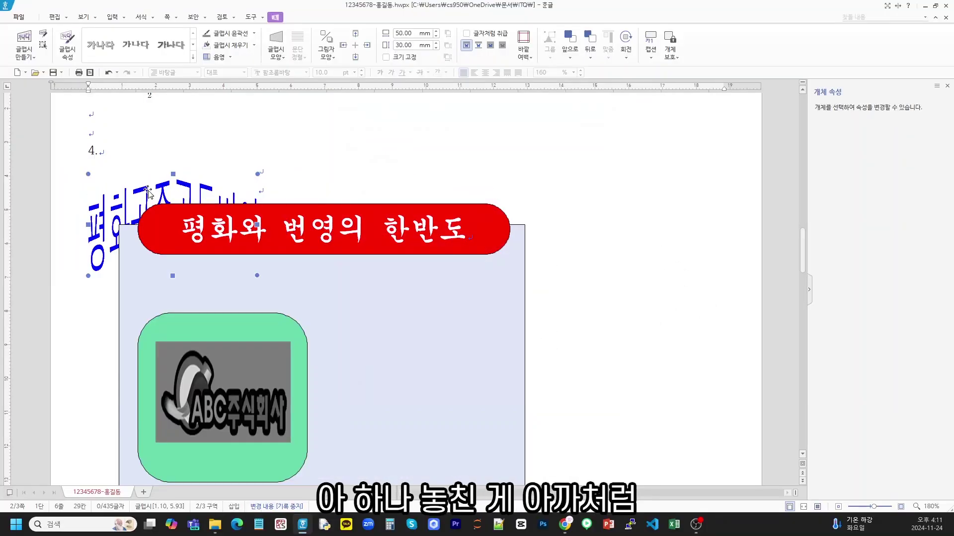
Step: Set the 글맵시 to in front of text (글 앞으로) and place it beside the green rounded square inside the background rectangle
key(p)
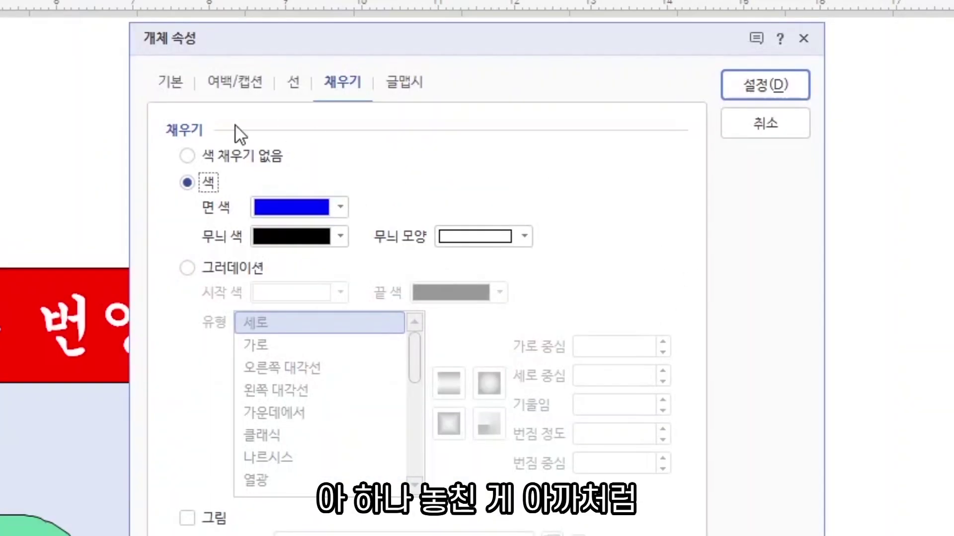
click(179, 82)
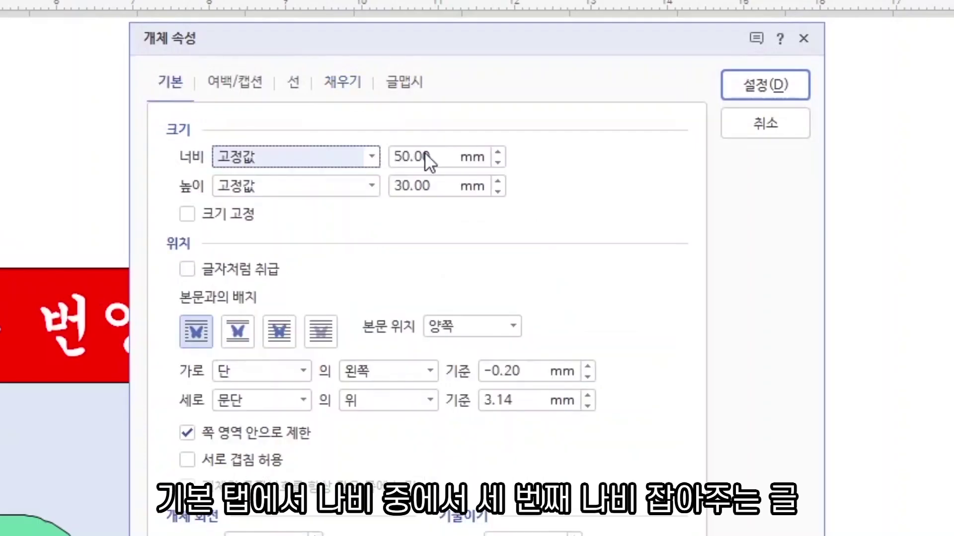
click(278, 331)
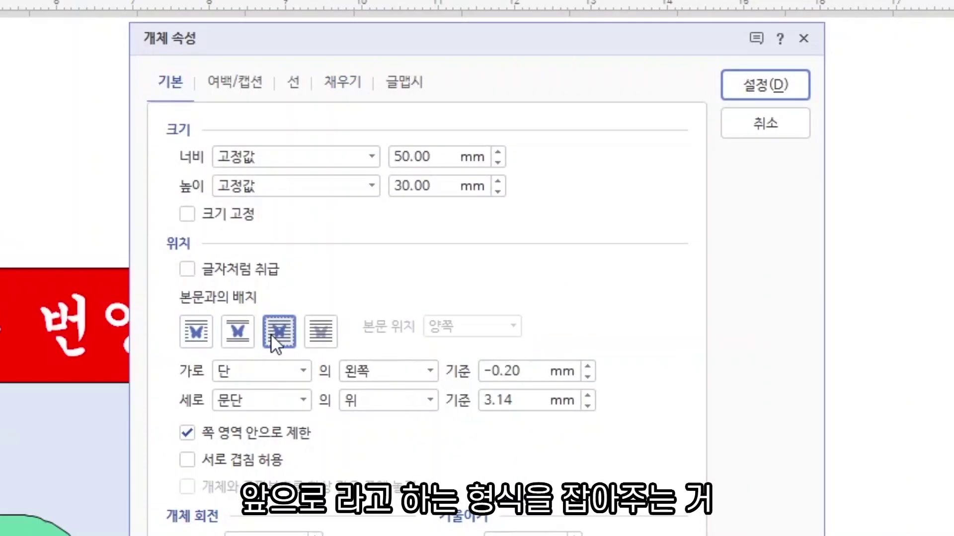
click(794, 85)
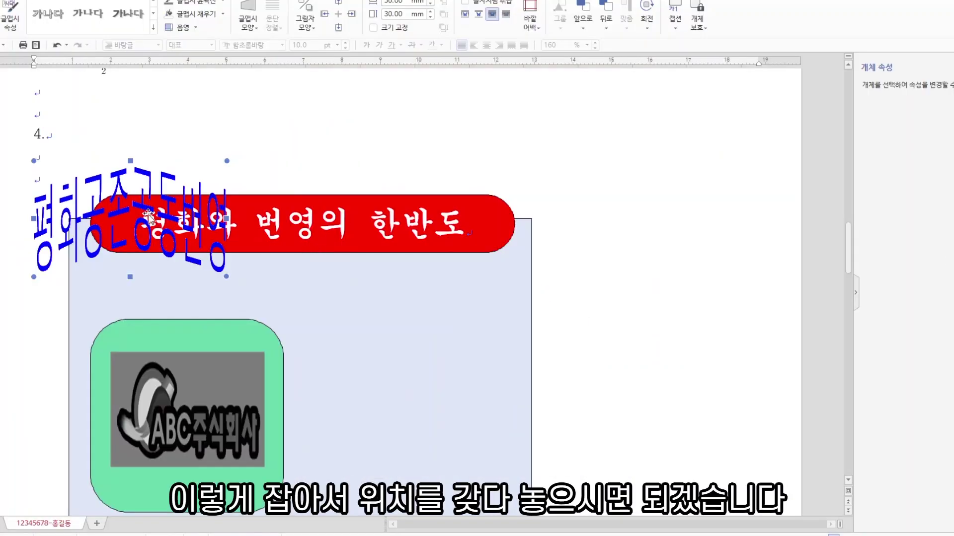
drag(131, 215, 410, 399)
click(633, 354)
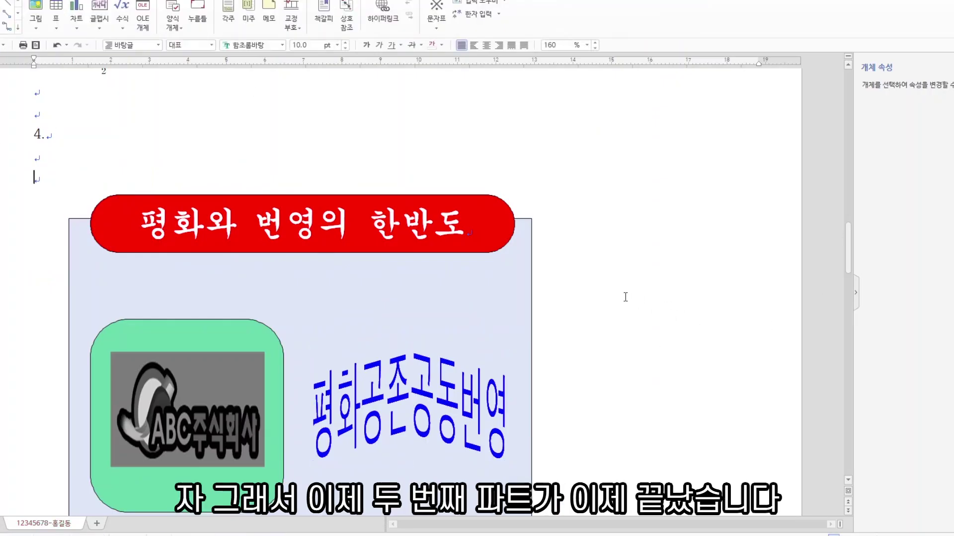
scroll(625, 298, down, 2)
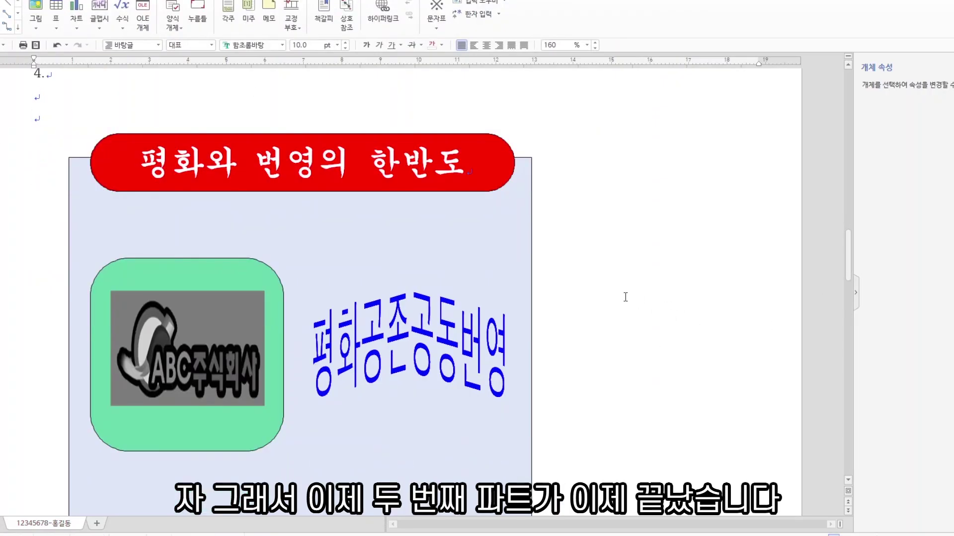
scroll(626, 297, down, 2)
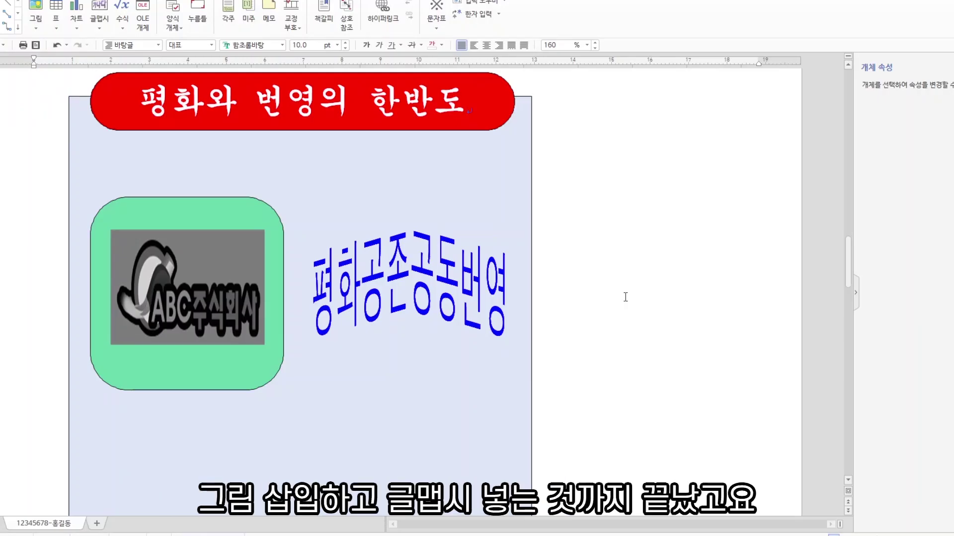
scroll(625, 297, down, 6)
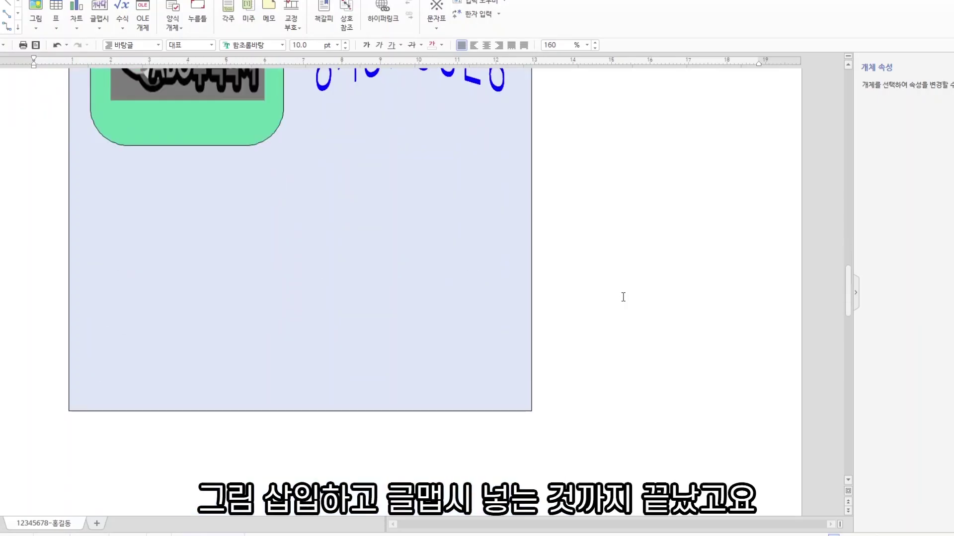
Step: Insert a rectangle below the green rounded square and set its size to 10 mm wide by 15 mm high
scroll(623, 297, down, 2)
scroll(621, 299, up, 2)
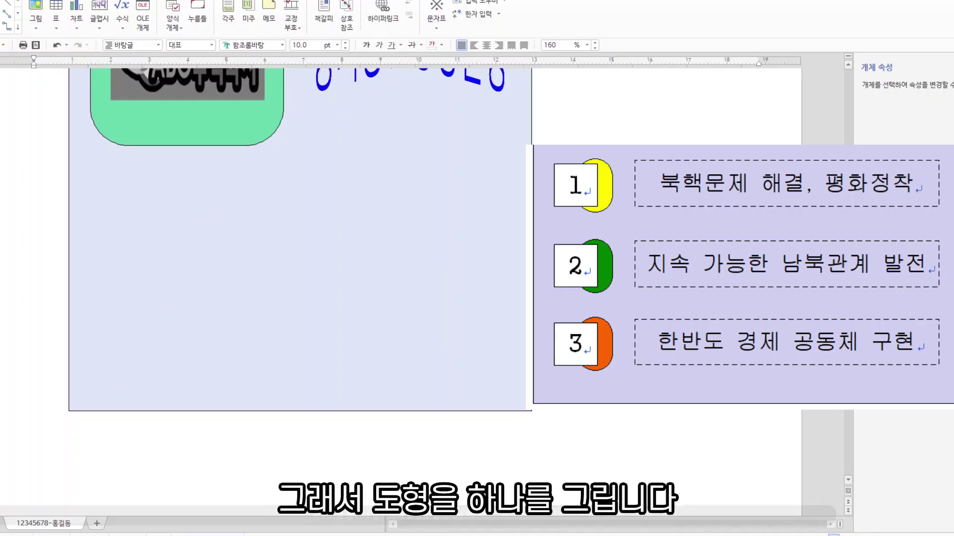
click(47, 241)
drag(84, 305, 94, 268)
double_click(108, 256)
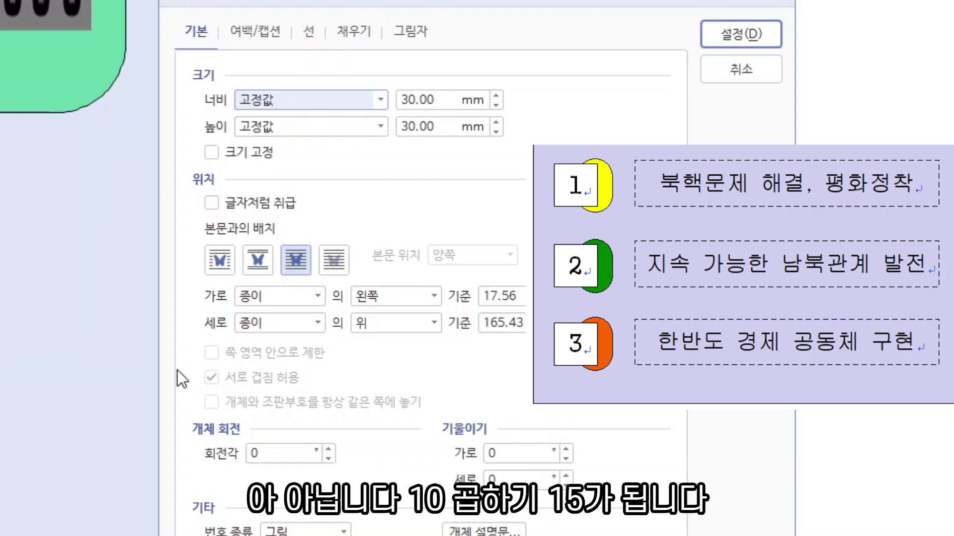
drag(437, 100, 379, 98)
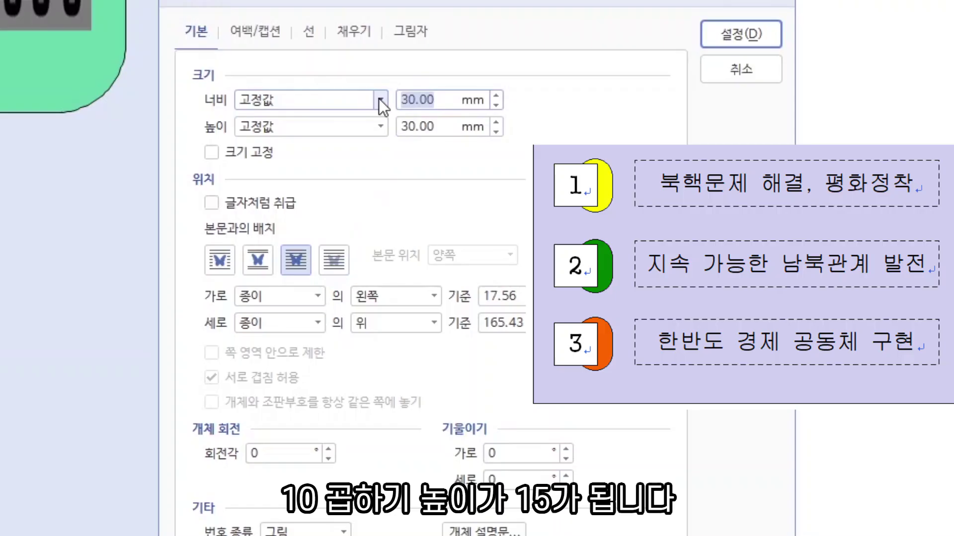
text(10)
double_click(447, 126)
text(1)
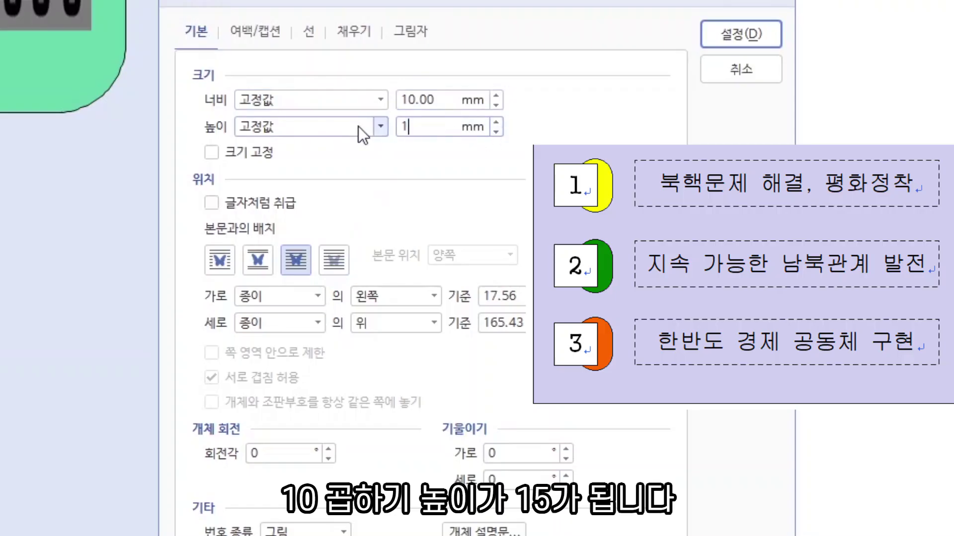
text(5)
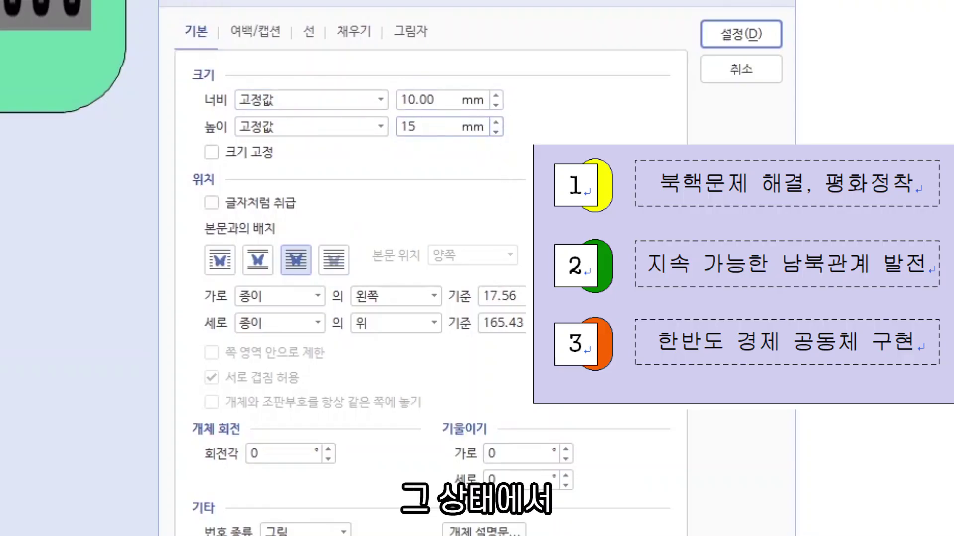
click(723, 43)
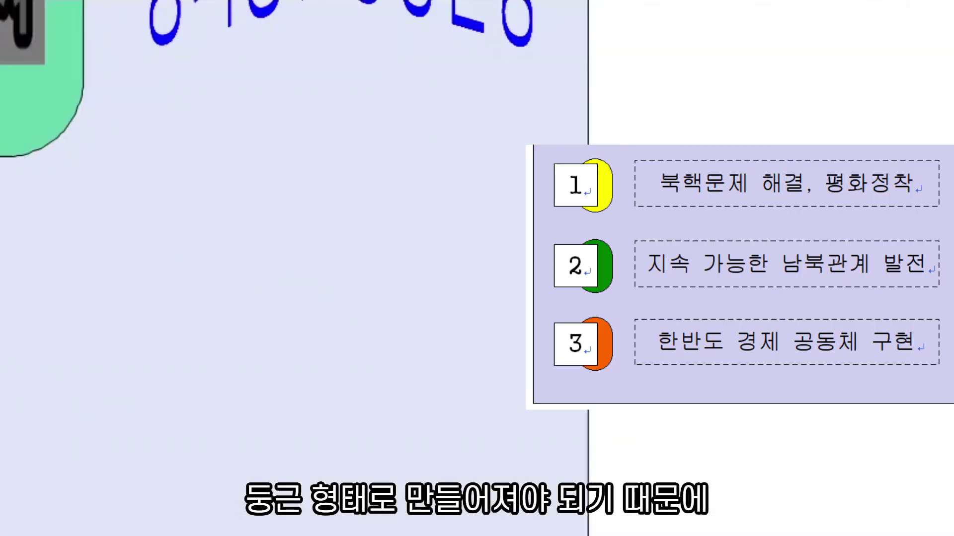
Step: Give the 10 × 15 mm rectangle 반원 corner curvature and a dark orange face colour (면 색)
double_click(103, 234)
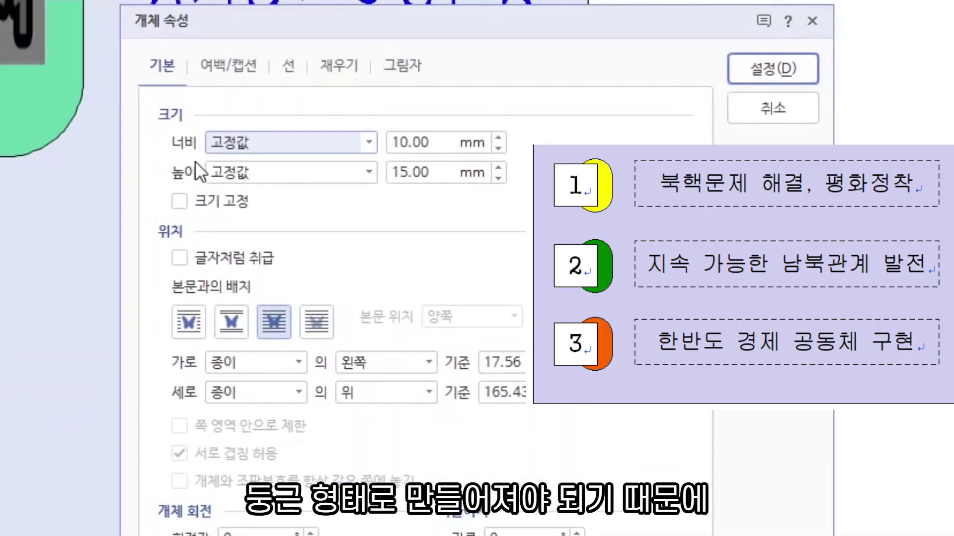
click(287, 66)
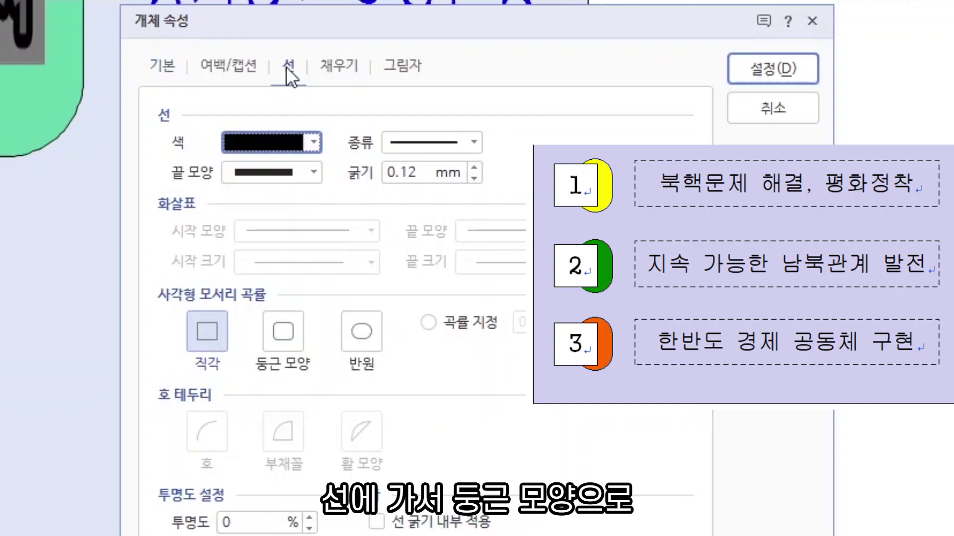
click(287, 332)
click(359, 339)
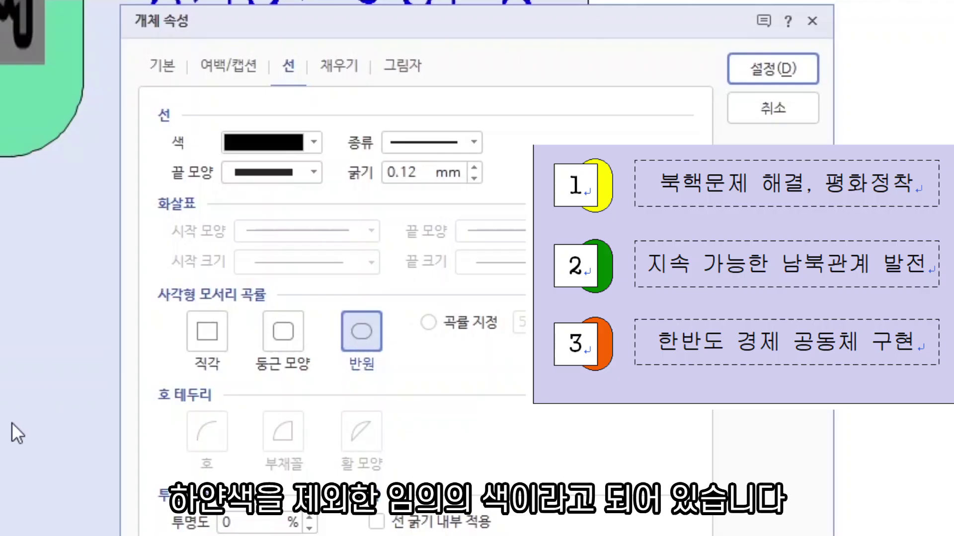
click(340, 66)
click(336, 194)
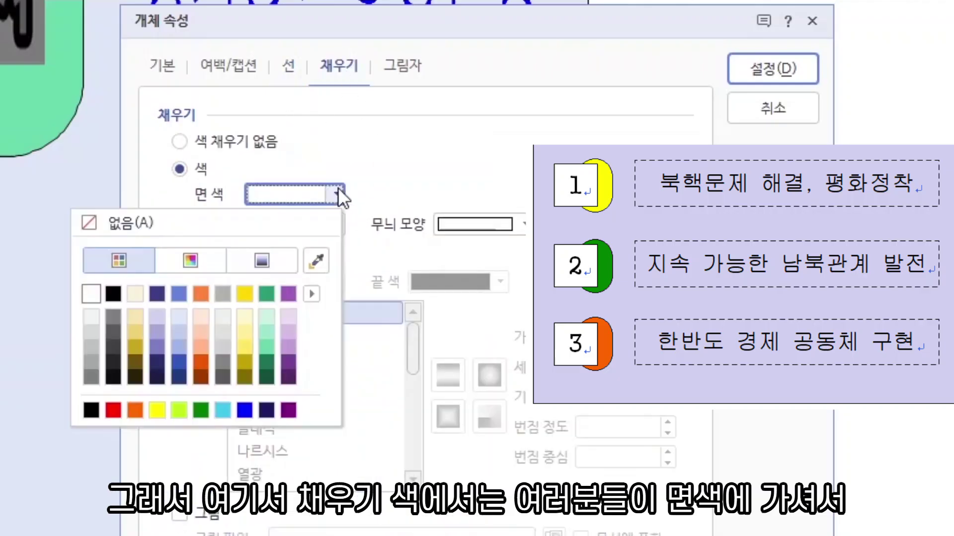
click(201, 362)
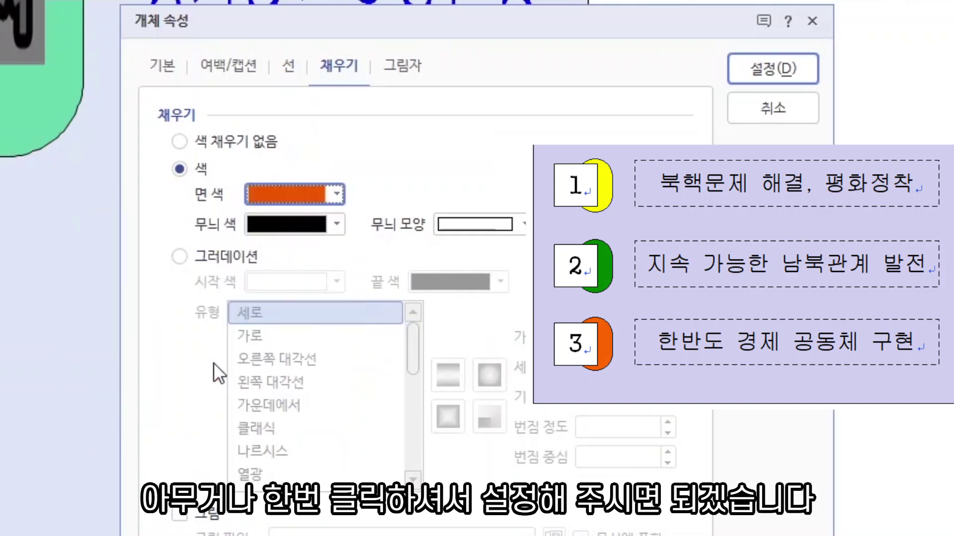
click(791, 68)
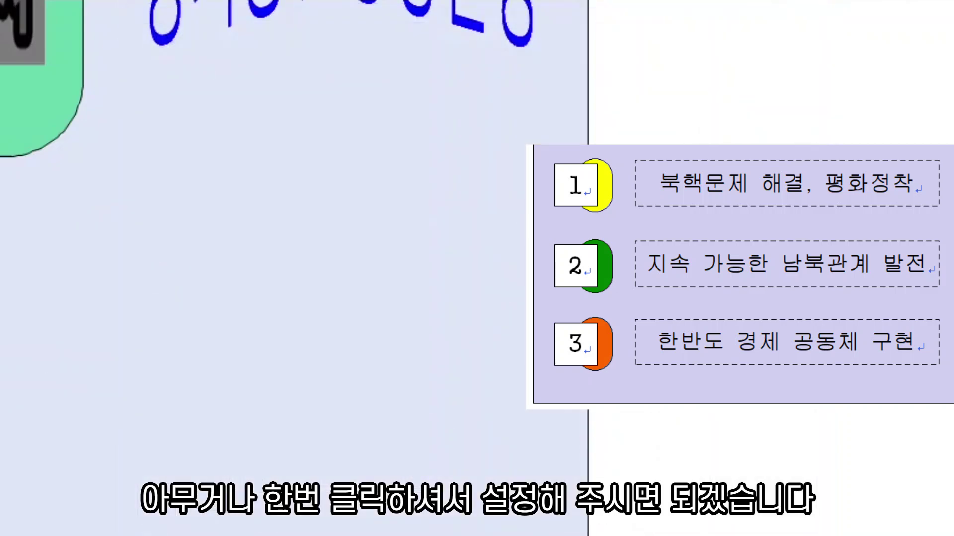
Step: Change the small rounded shape's face colour to yellow and shift it slightly closer to the green rounded square
drag(177, 228, 177, 221)
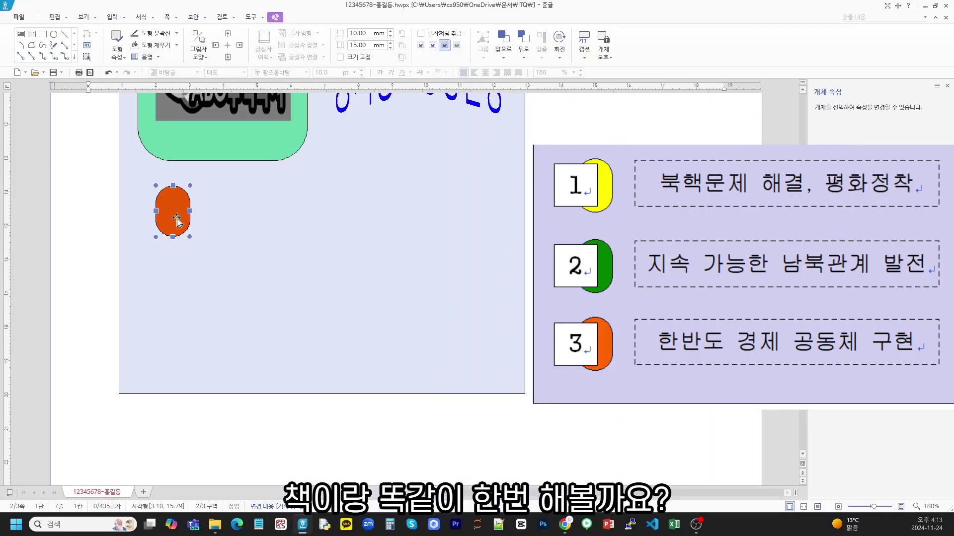
double_click(177, 220)
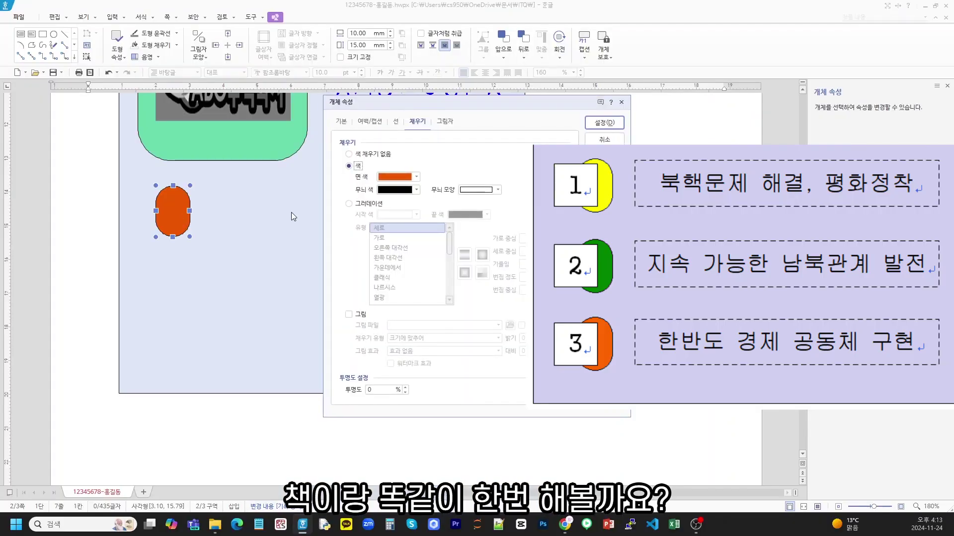
click(416, 176)
click(379, 222)
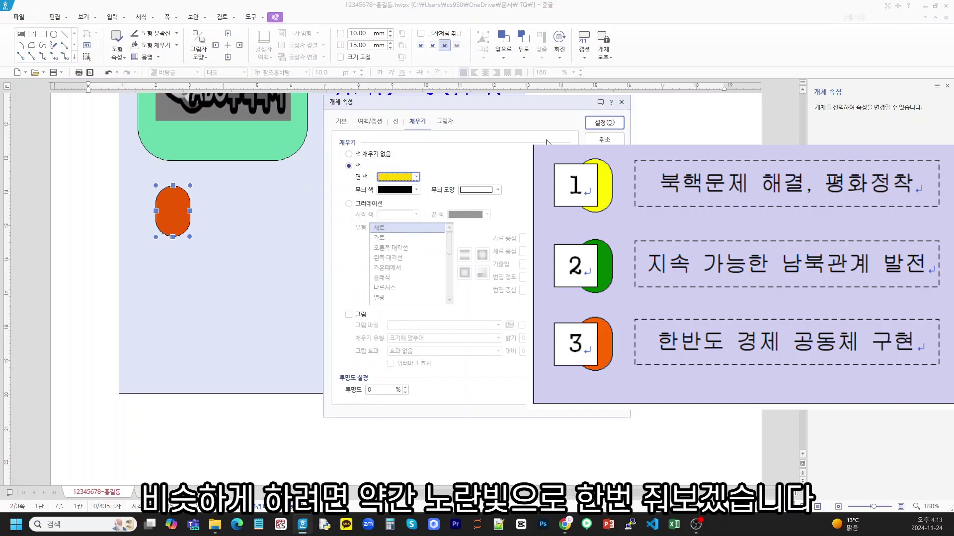
click(604, 123)
drag(175, 216, 170, 210)
Step: Insert another rectangle below the yellow shape and set its width and height to 12 mm each
click(43, 33)
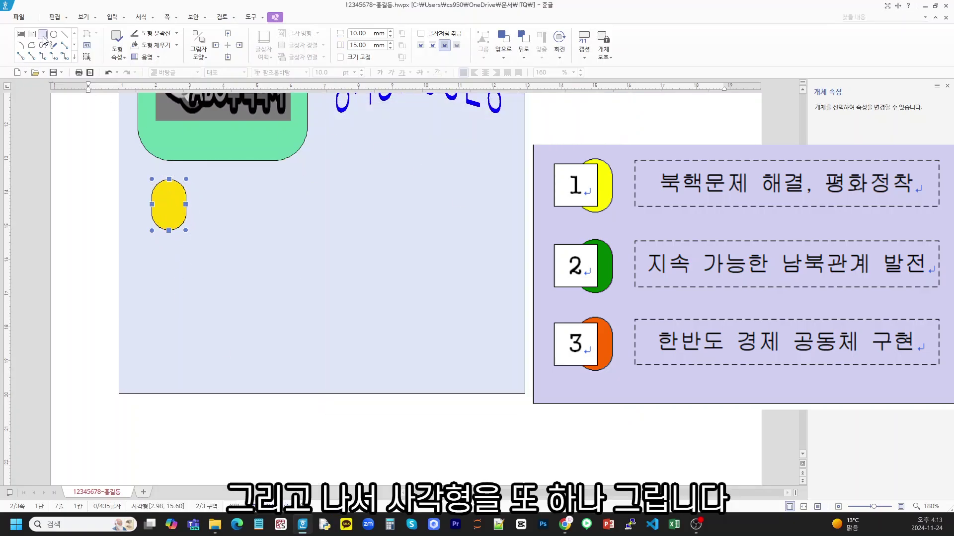
click(122, 228)
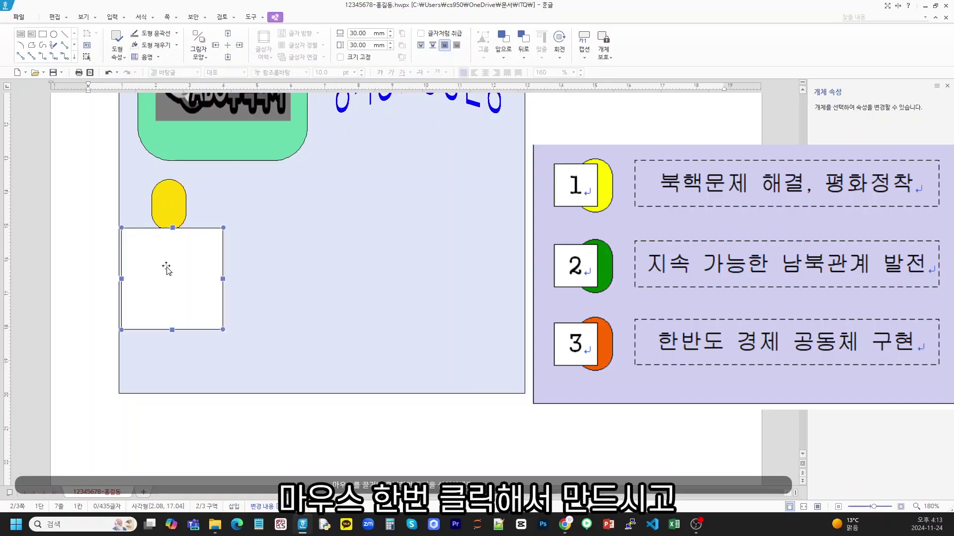
double_click(204, 259)
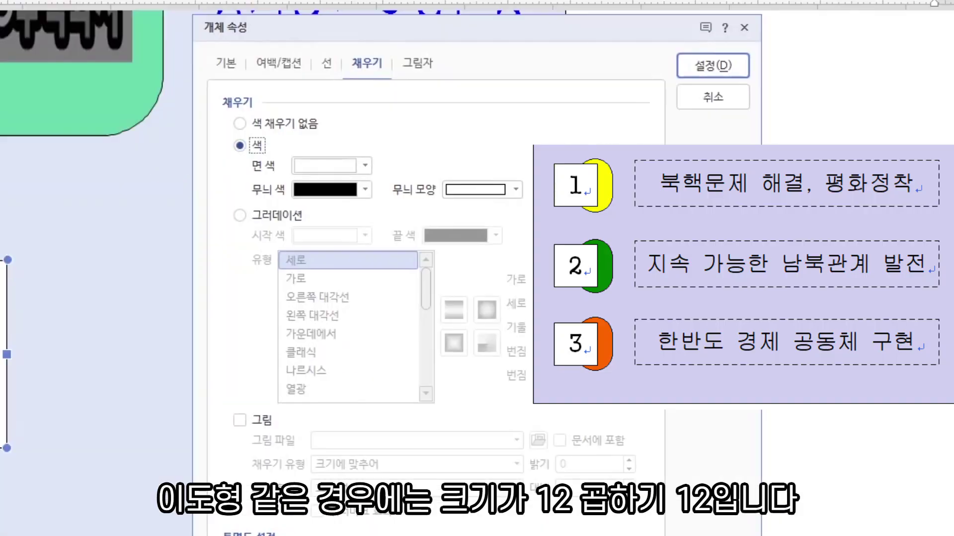
click(341, 122)
click(407, 123)
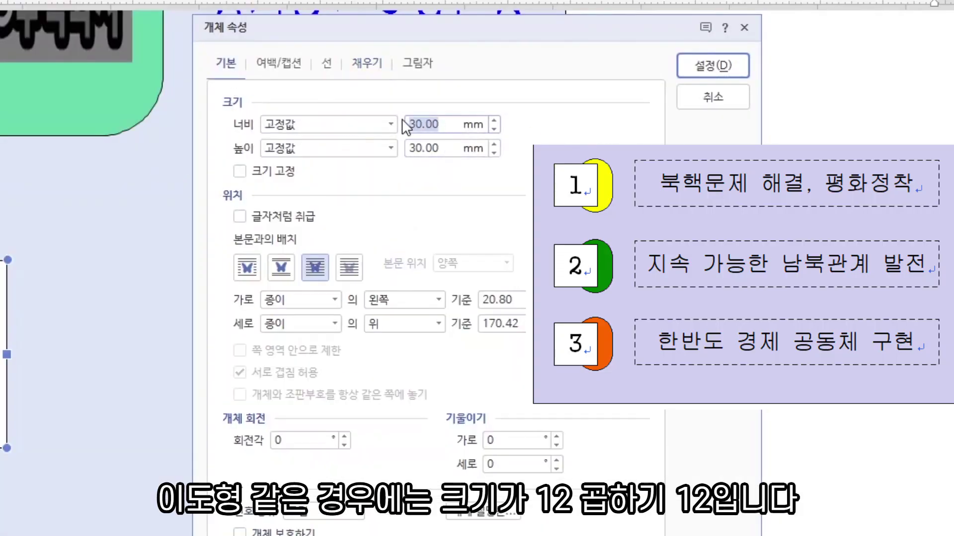
text(12)
click(471, 155)
text(12)
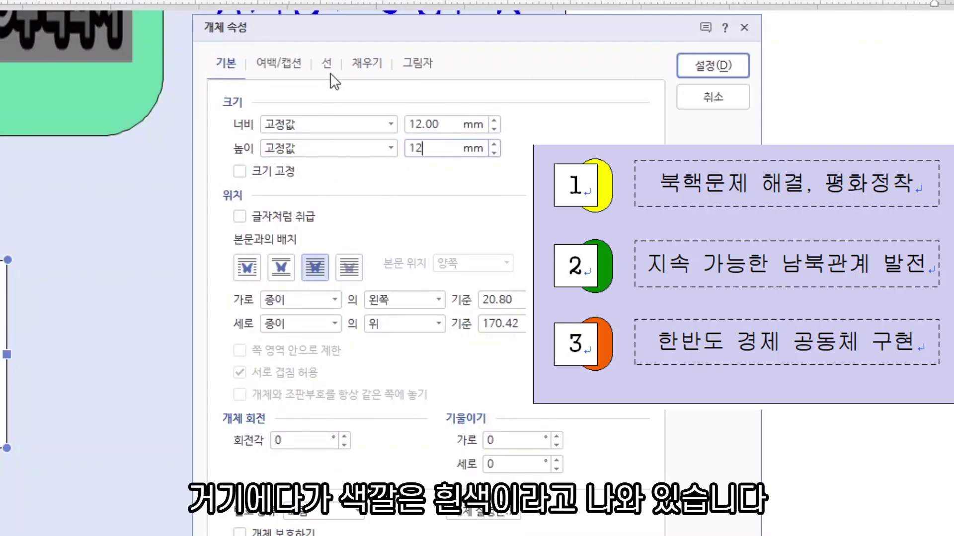
Step: Keep the 12 mm square's face colour white, apply its properties, and place it over the left part of the yellow shape
click(353, 63)
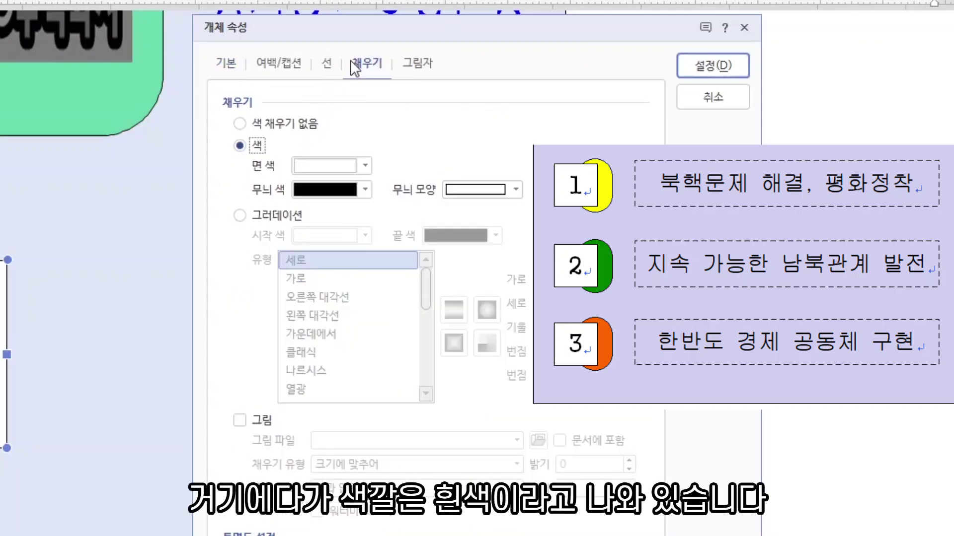
click(317, 169)
click(170, 248)
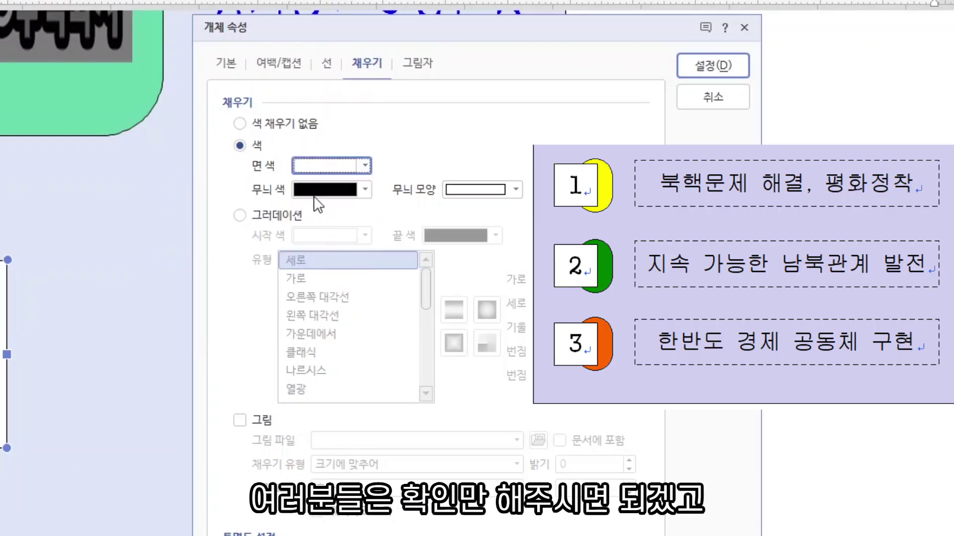
click(711, 66)
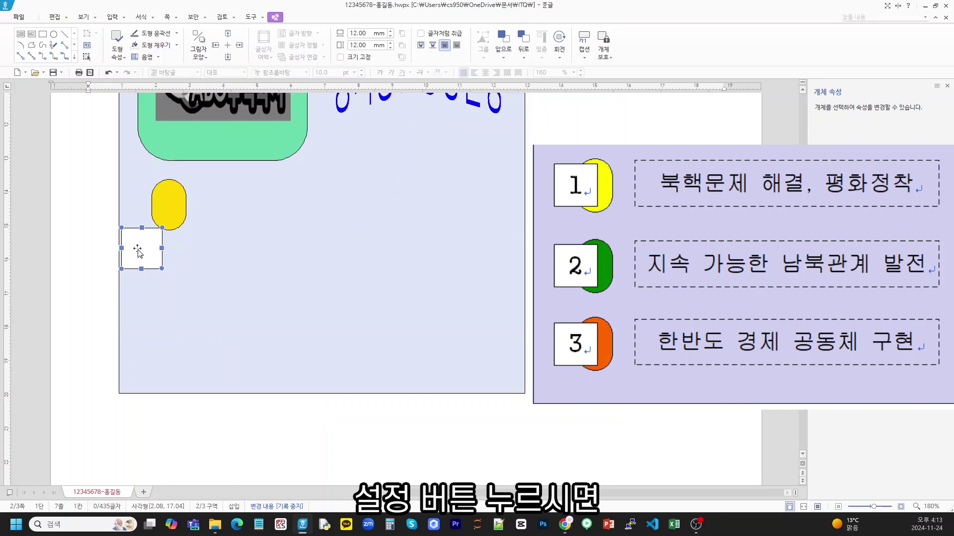
drag(138, 250, 152, 204)
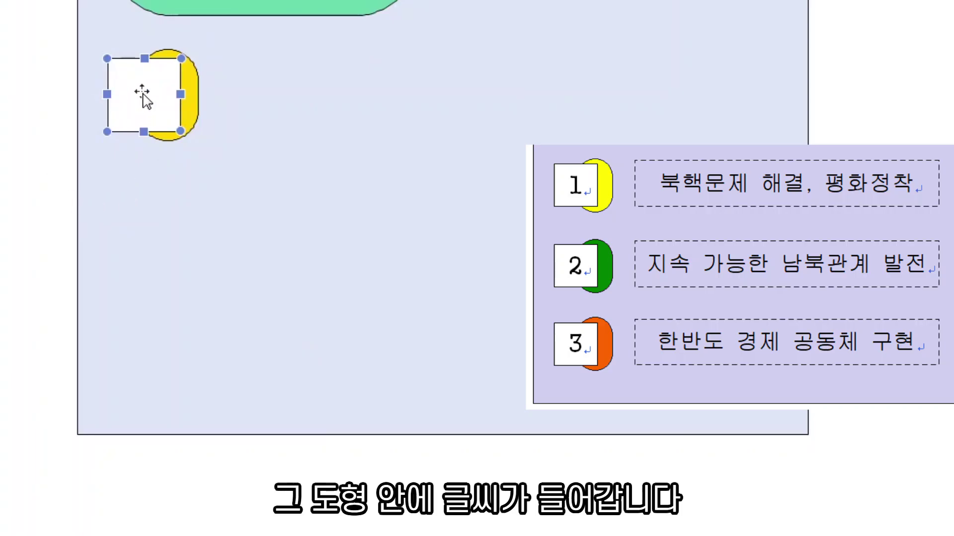
Step: Put text inside the white square (도형 안에 글자 넣기) and enter 1, centred, in 궁서 20 pt
right_click(144, 95)
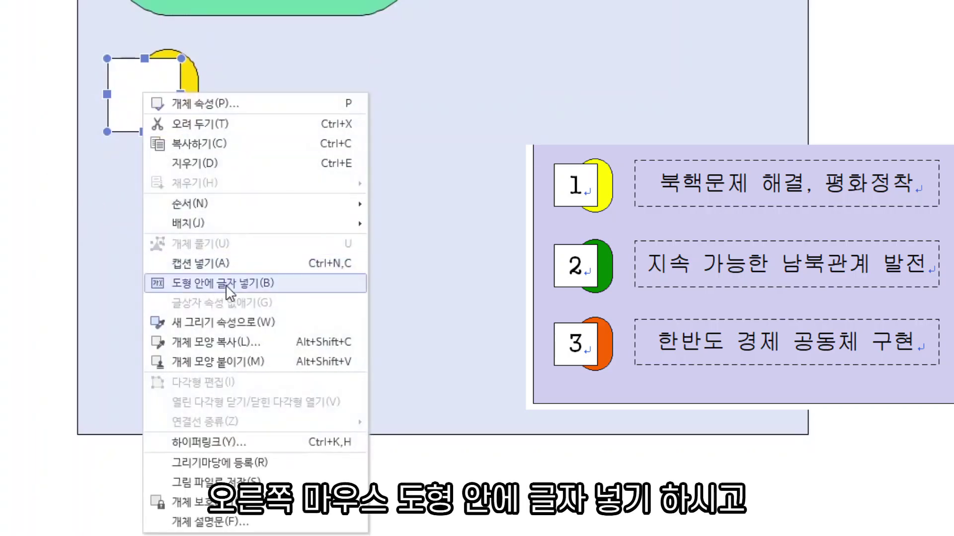
click(226, 284)
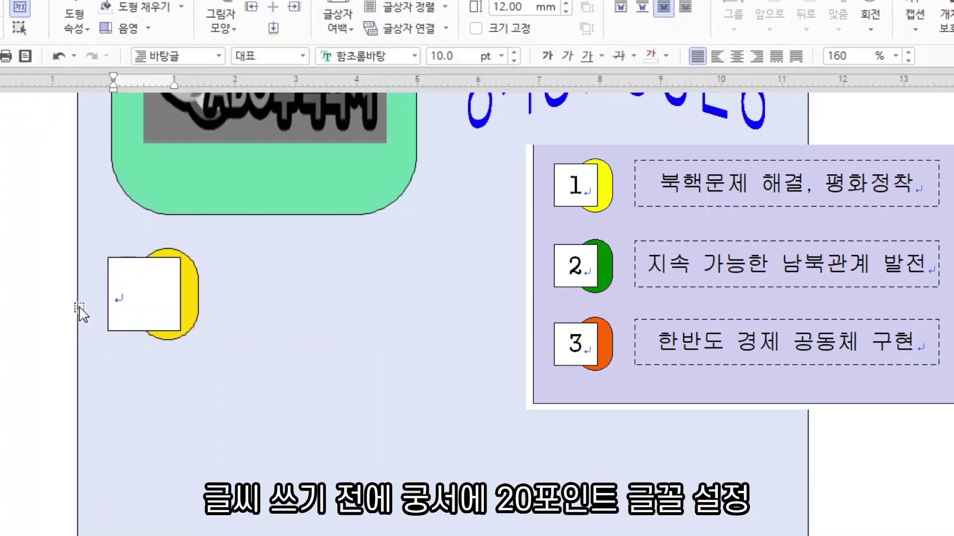
click(415, 55)
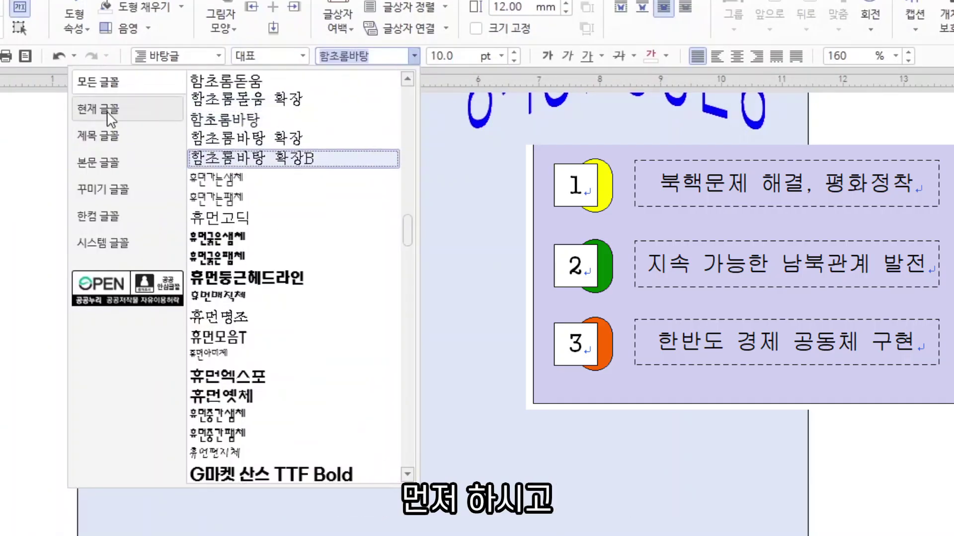
click(98, 109)
click(230, 140)
key(Tab)
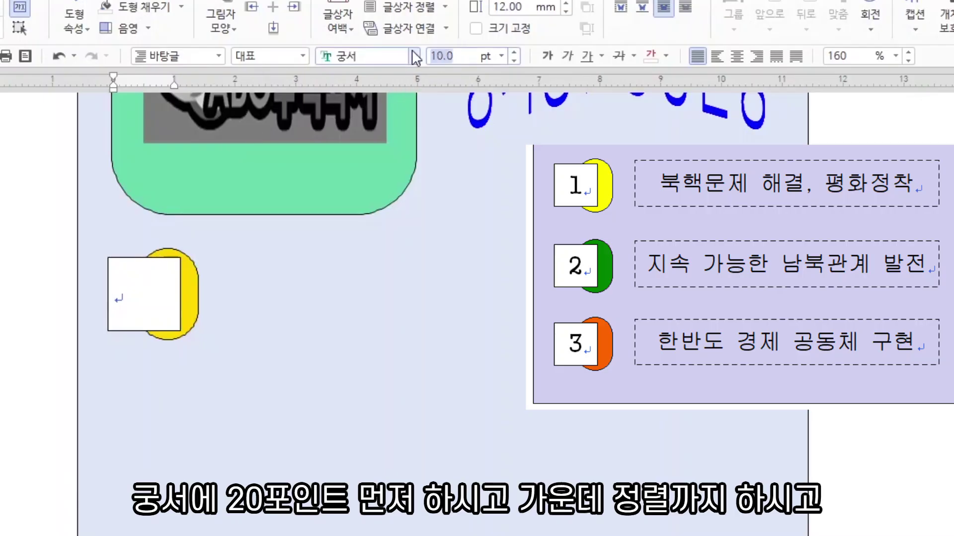
text(20)
key(Return)
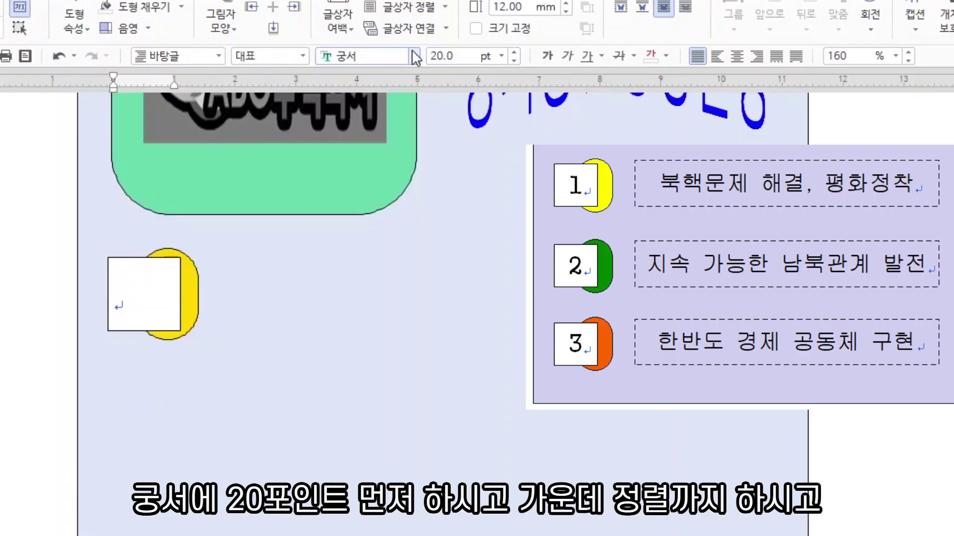
click(737, 56)
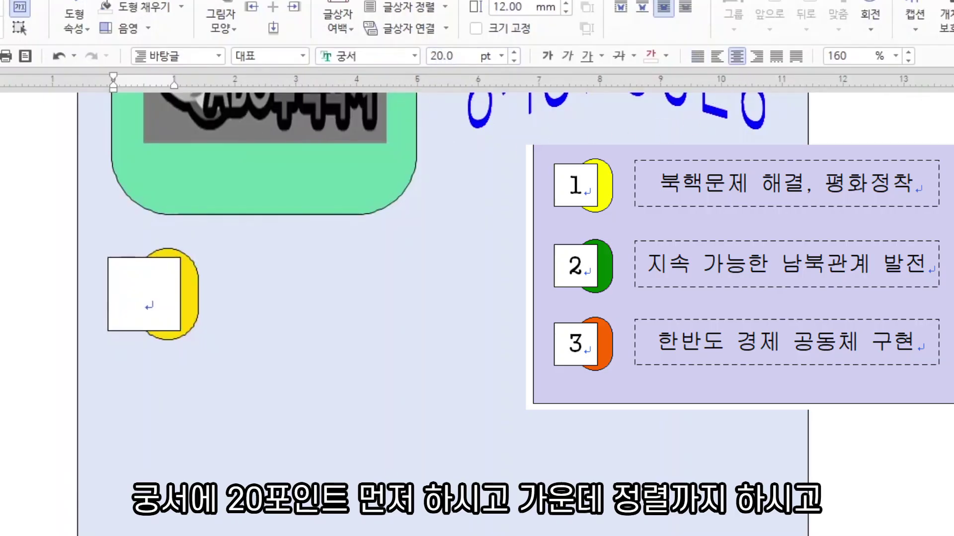
text(1)
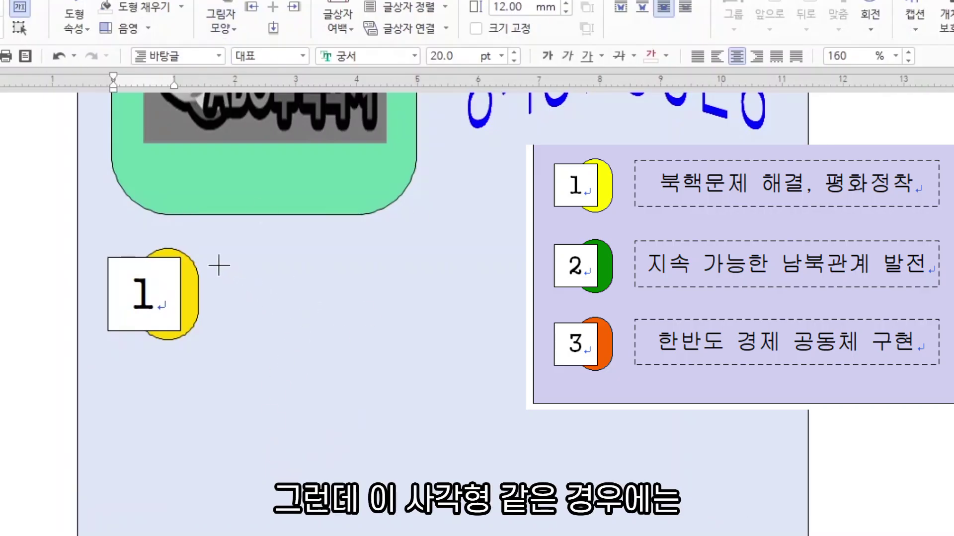
Step: Draw a long rectangle about 11.3 mm high beside the numbered square, align it with the square, and widen it towards the background's right edge
drag(218, 263, 765, 332)
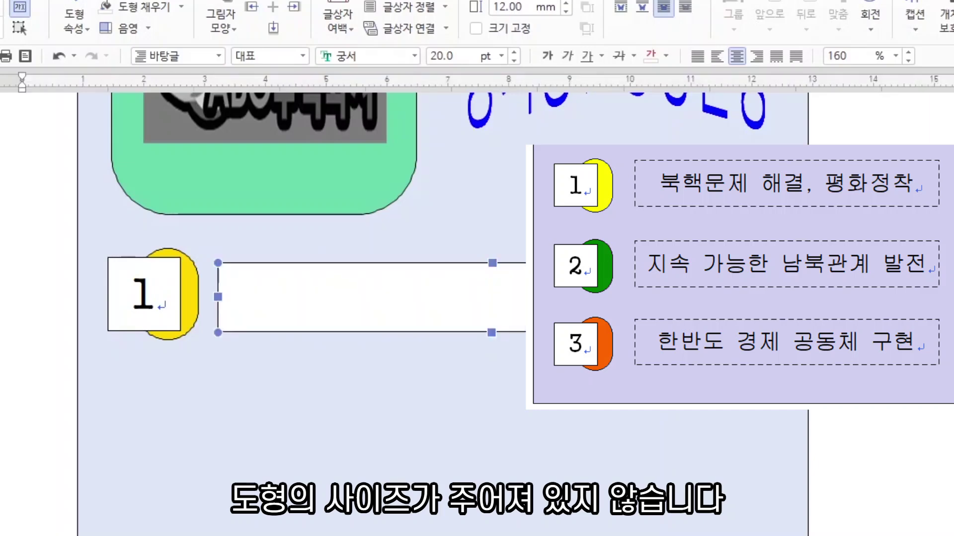
drag(646, 298, 646, 293)
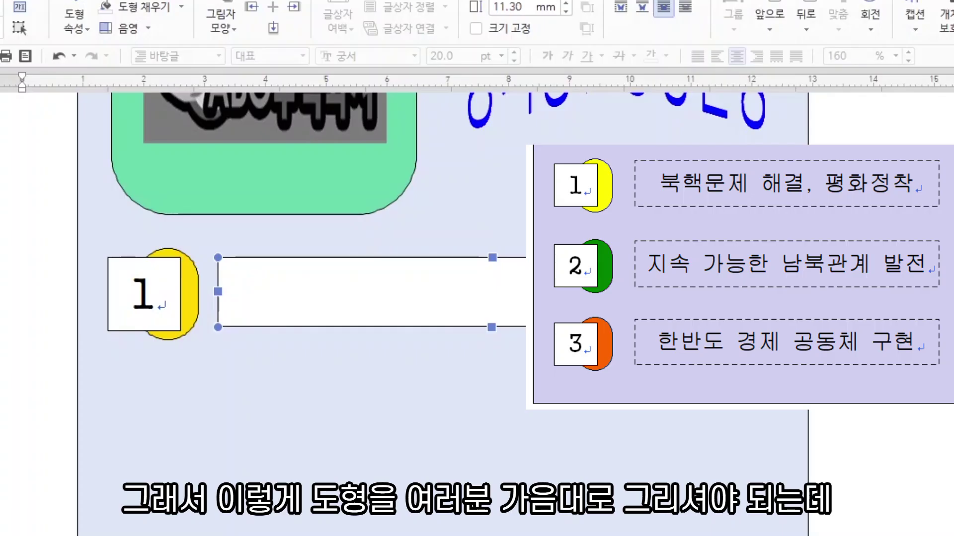
drag(764, 292, 781, 292)
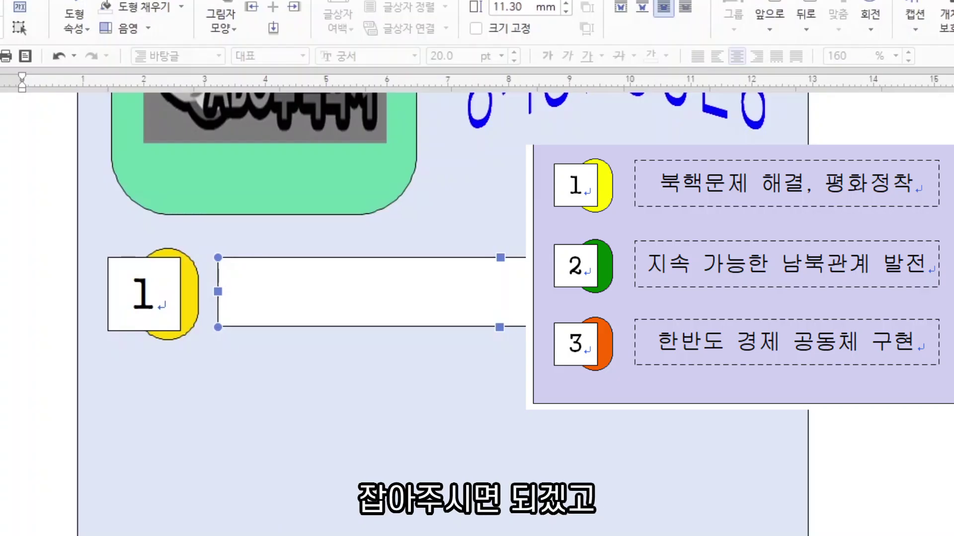
key(ctrl+2)
mouse_move(808, 318)
mouse_down()
mouse_move(796, 316)
mouse_move(784, 260)
mouse_up()
drag(198, 259, 218, 323)
drag(70, 258, 103, 326)
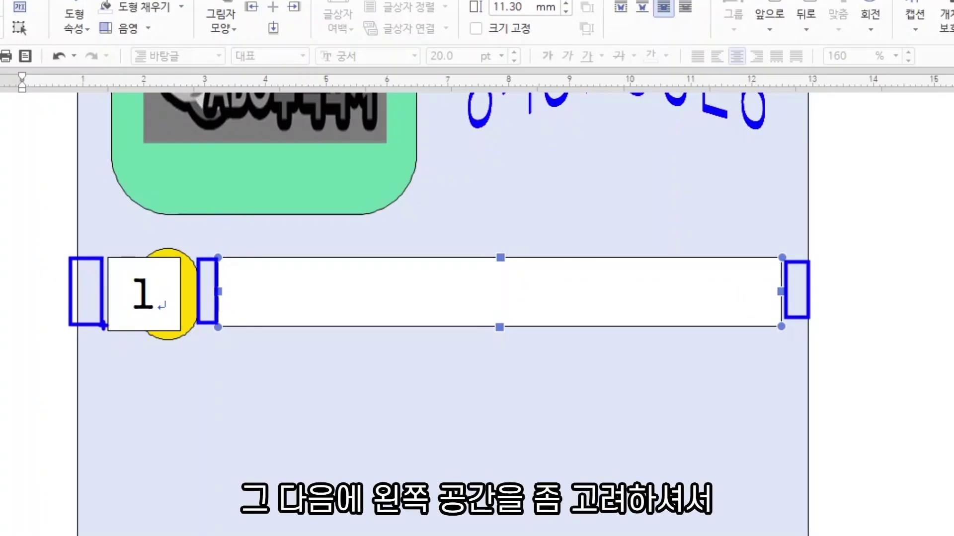
Step: Give the long rectangle beside the numbered square a dashed outline (파선) and no fill colour (색 채우기 없음), and apply the properties
key(Escape)
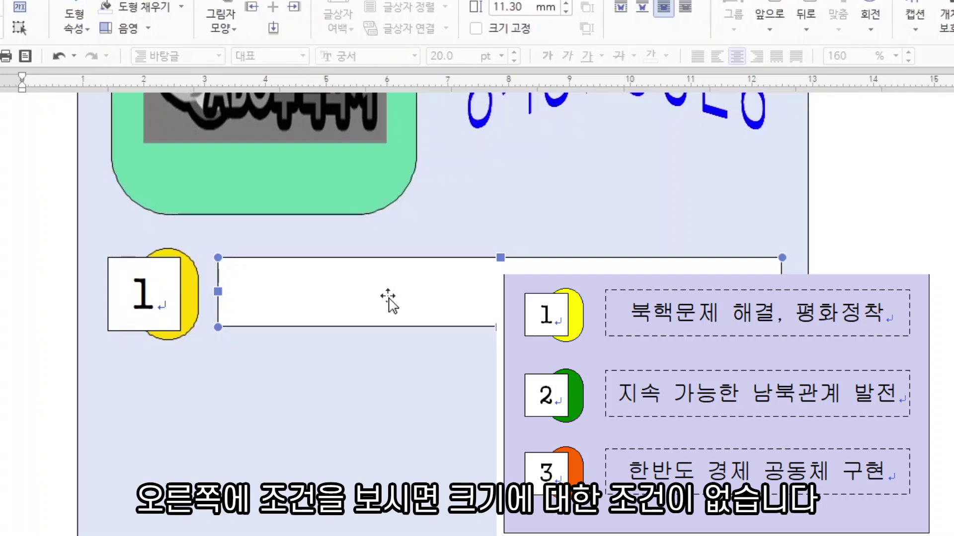
double_click(516, 312)
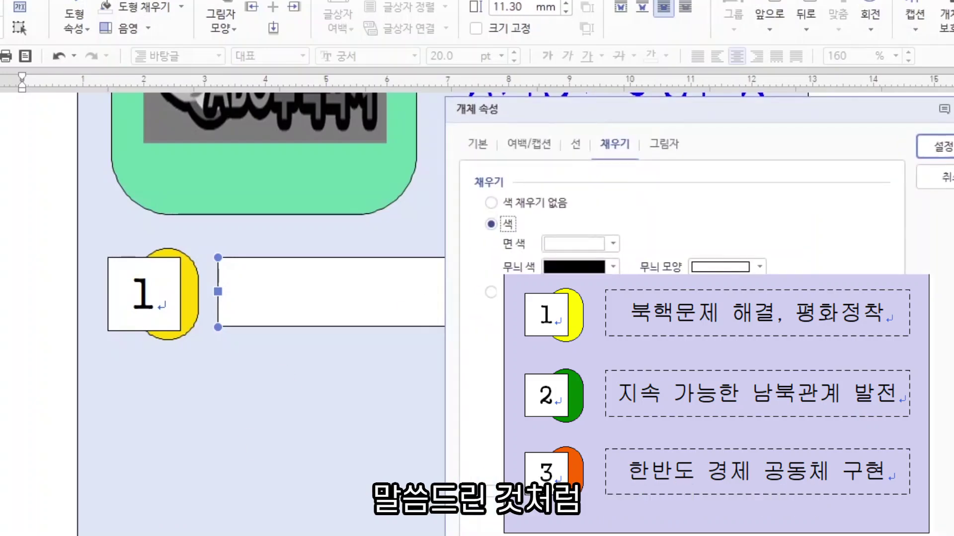
click(481, 145)
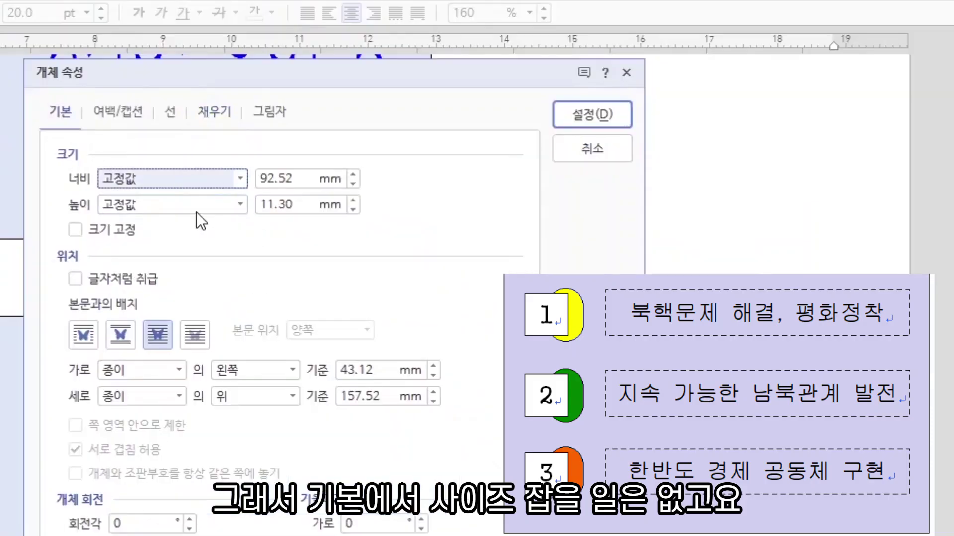
click(169, 112)
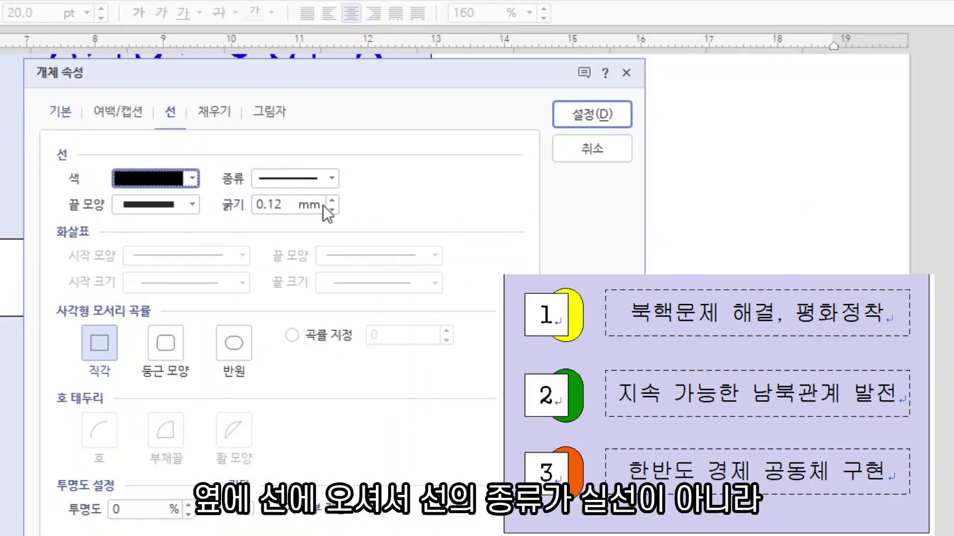
click(331, 179)
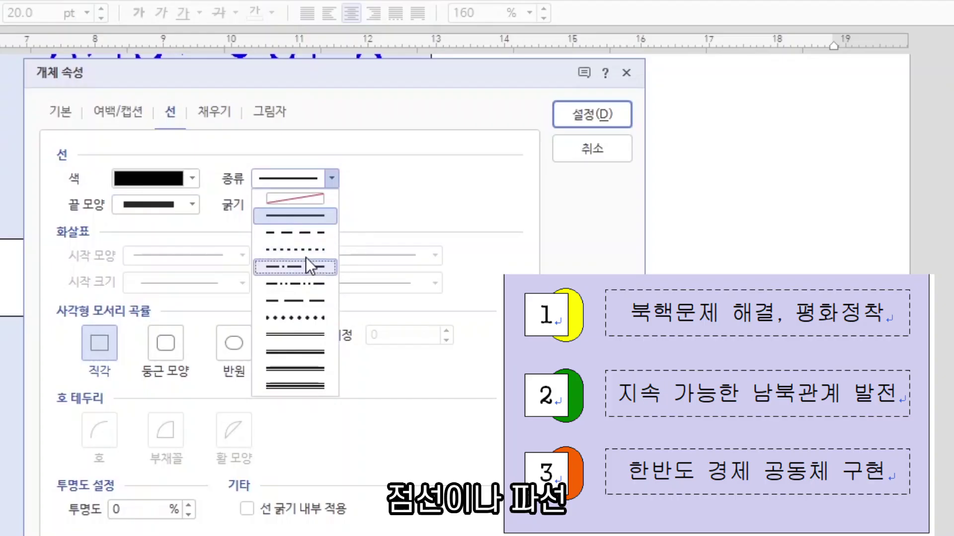
click(311, 233)
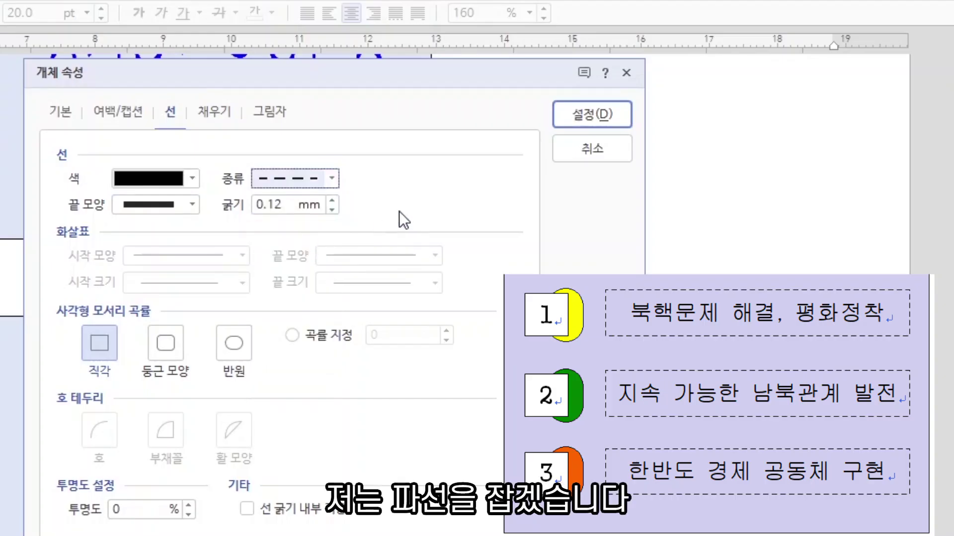
click(214, 118)
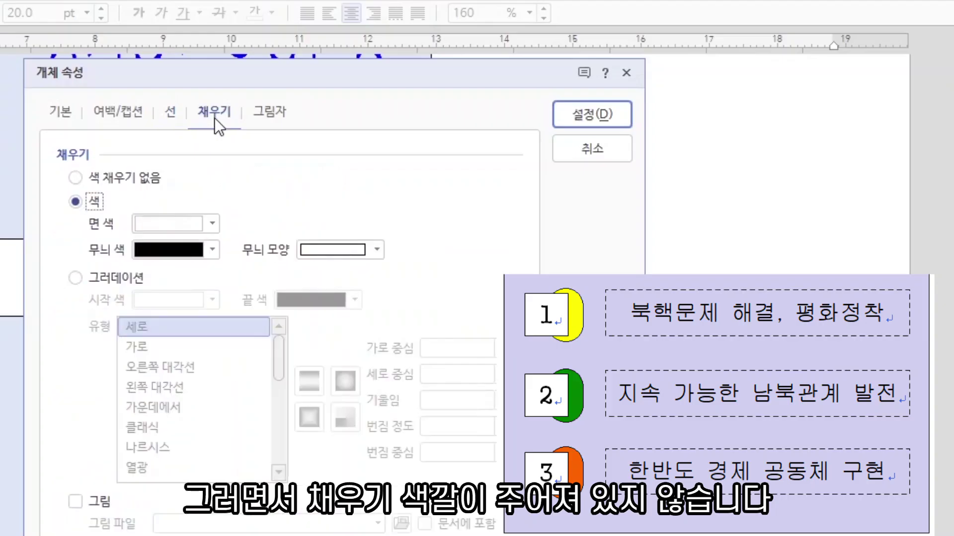
click(135, 182)
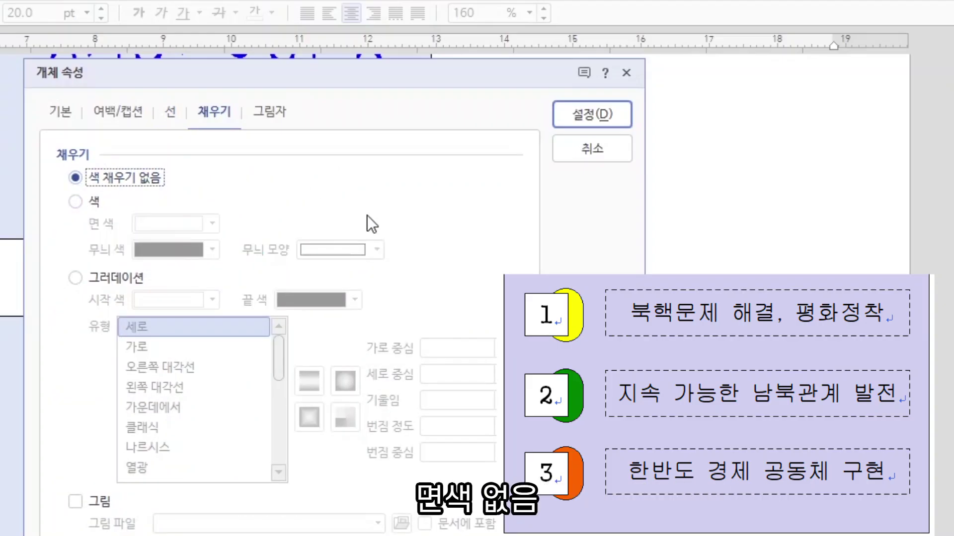
click(588, 113)
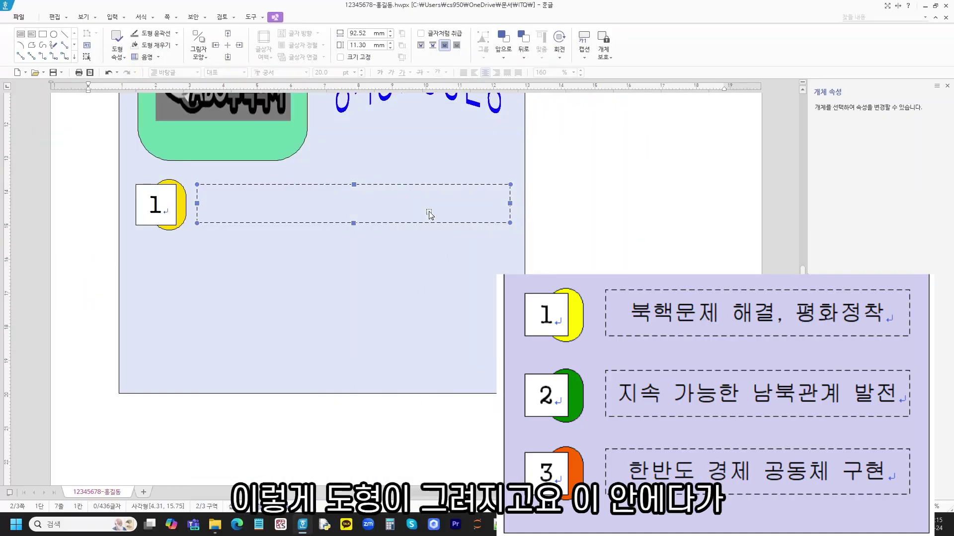
right_click(353, 207)
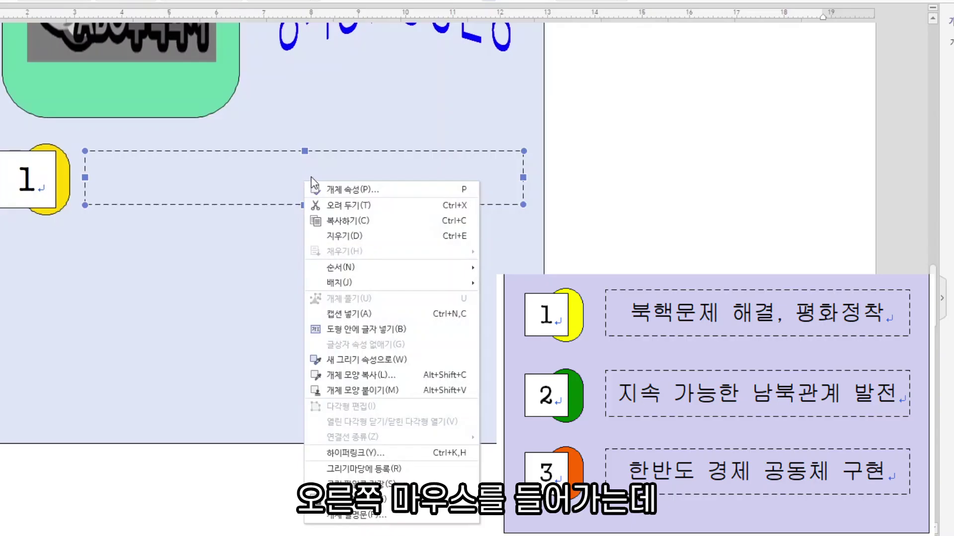
click(646, 263)
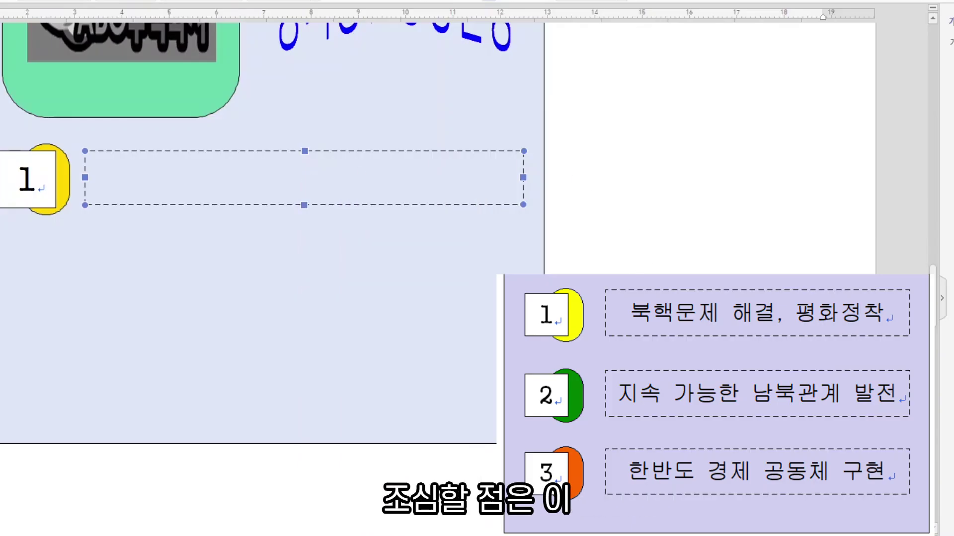
key(Escape)
scroll(489, 329, down, 3)
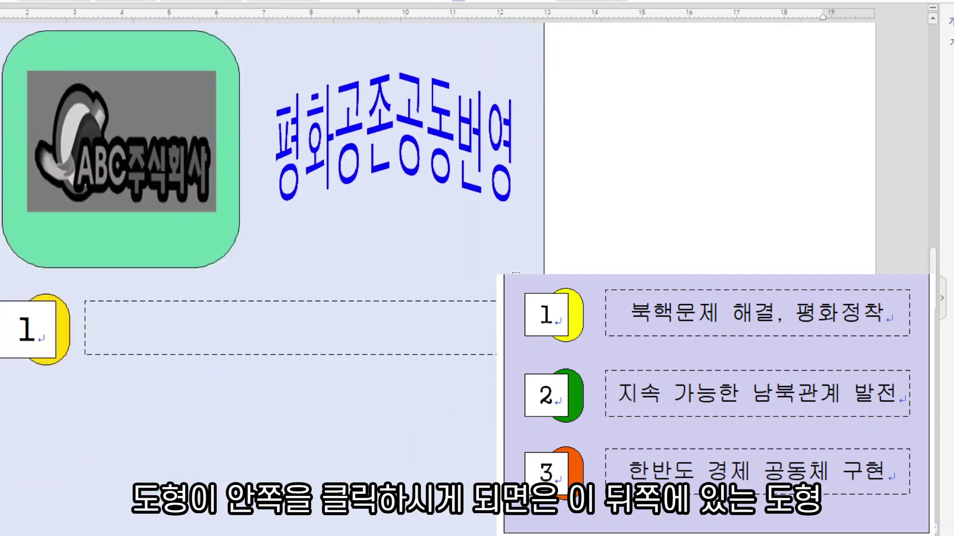
click(314, 324)
scroll(314, 324, down, 1)
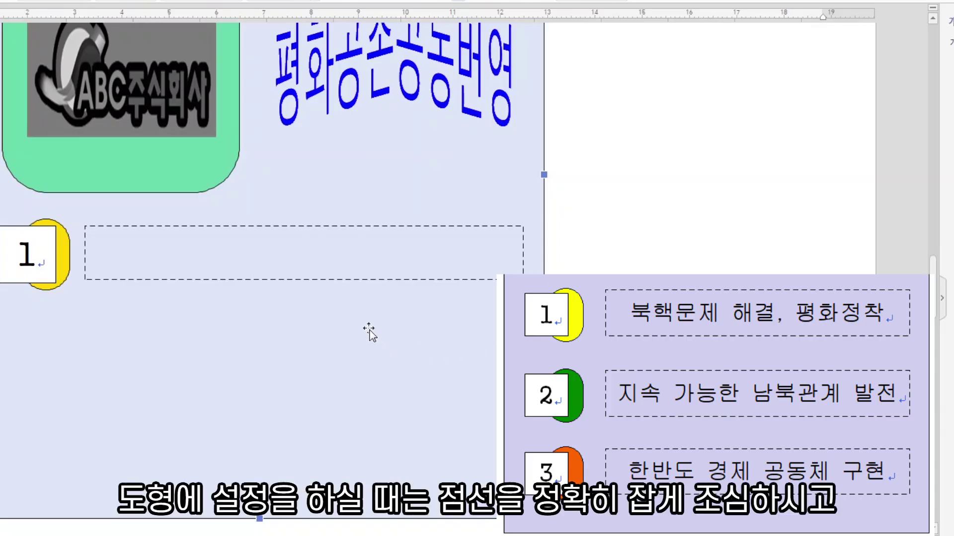
Step: Select the dashed rectangle by its outline and make it accept text inside (도형 안에 글자 넣기)
click(324, 281)
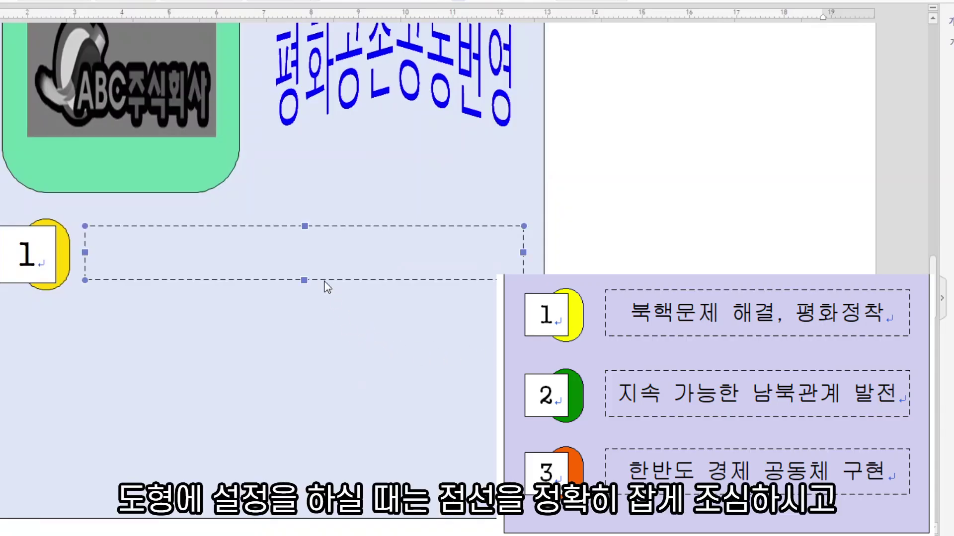
right_click(325, 282)
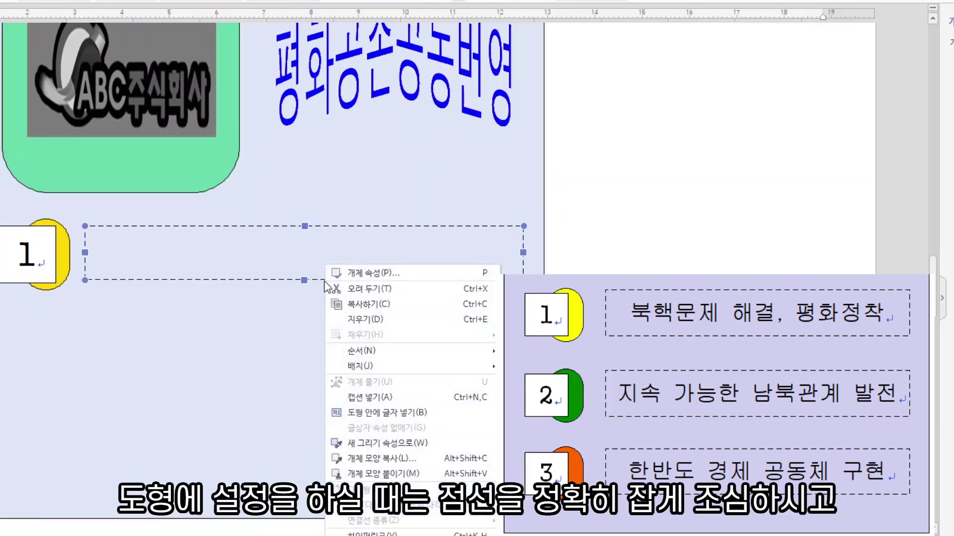
click(376, 413)
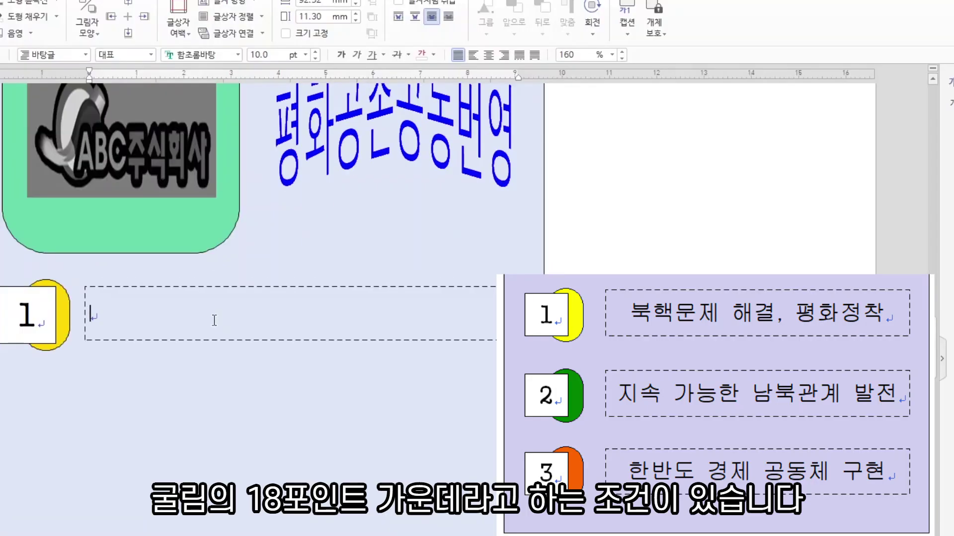
Step: Set the text in the dashed box to 굴림, 18 pt, centre-aligned
click(238, 54)
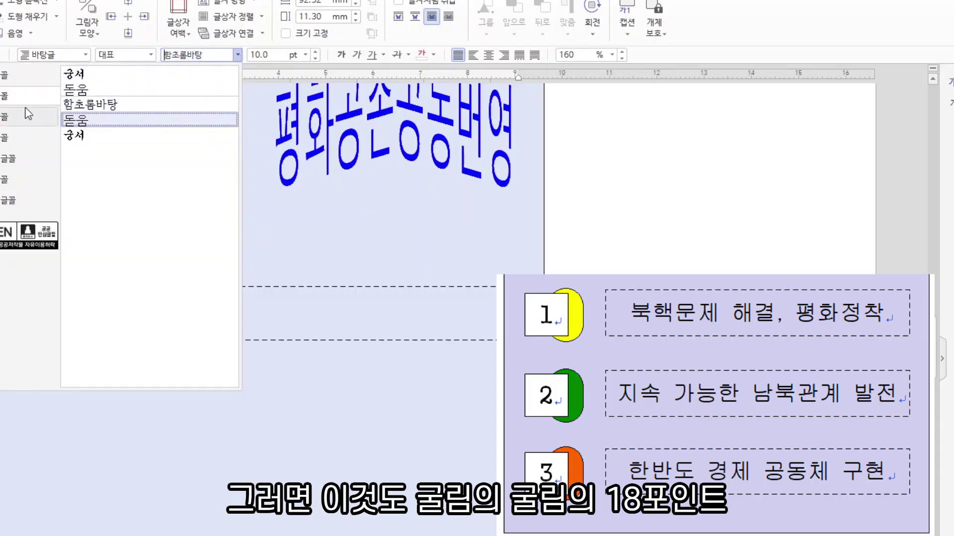
scroll(144, 149, up, 15)
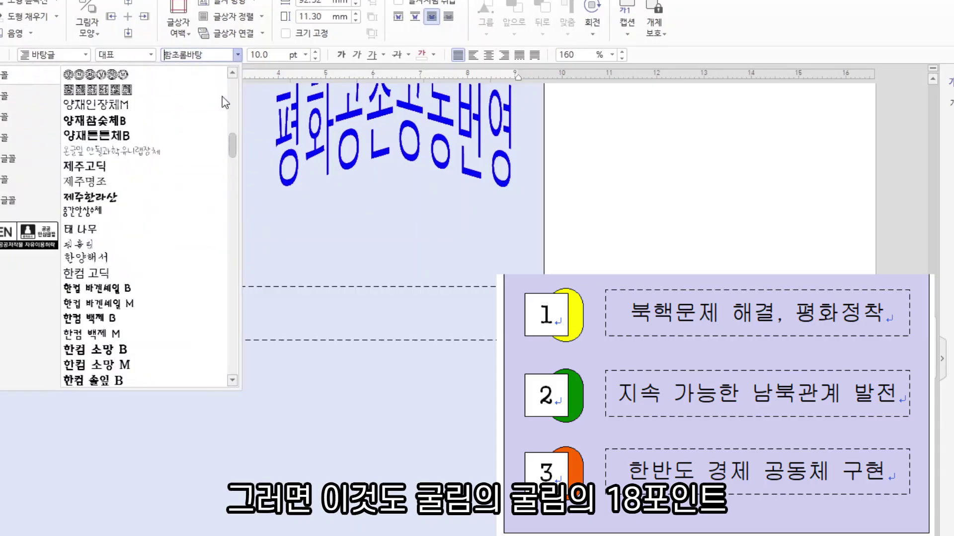
click(74, 137)
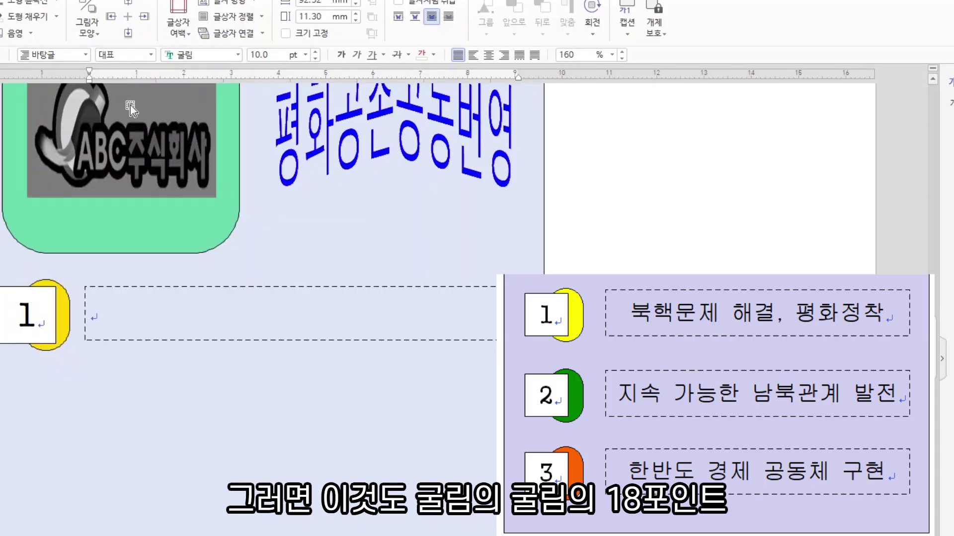
click(277, 55)
drag(276, 54, 227, 54)
text(18)
key(Return)
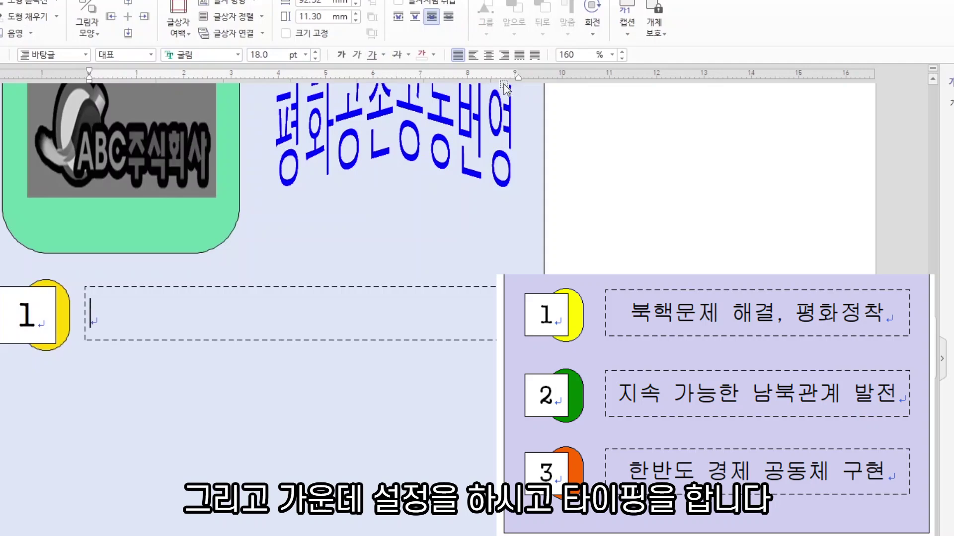
click(489, 55)
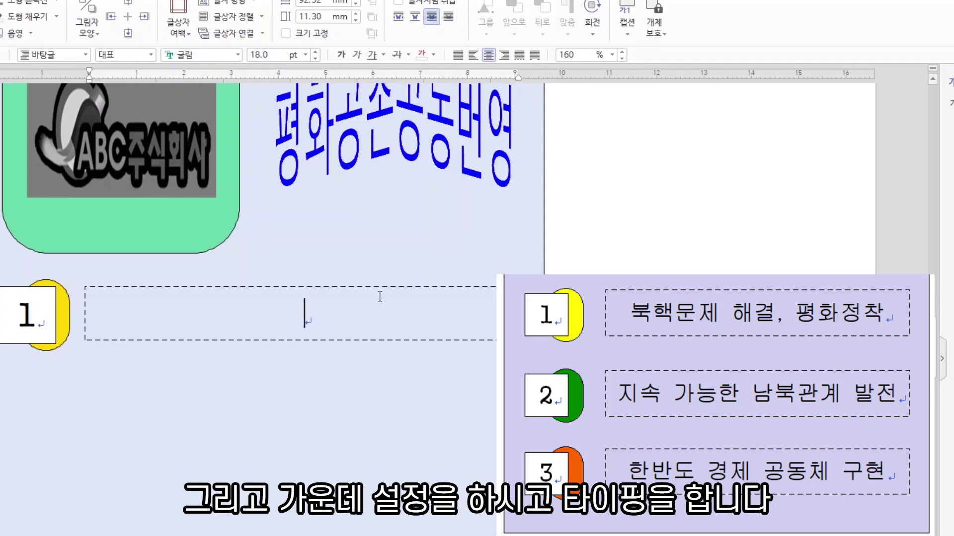
Step: Enter 북핵문제 해결, 평화정착 in the dashed box and leave the text box
text(북핵)
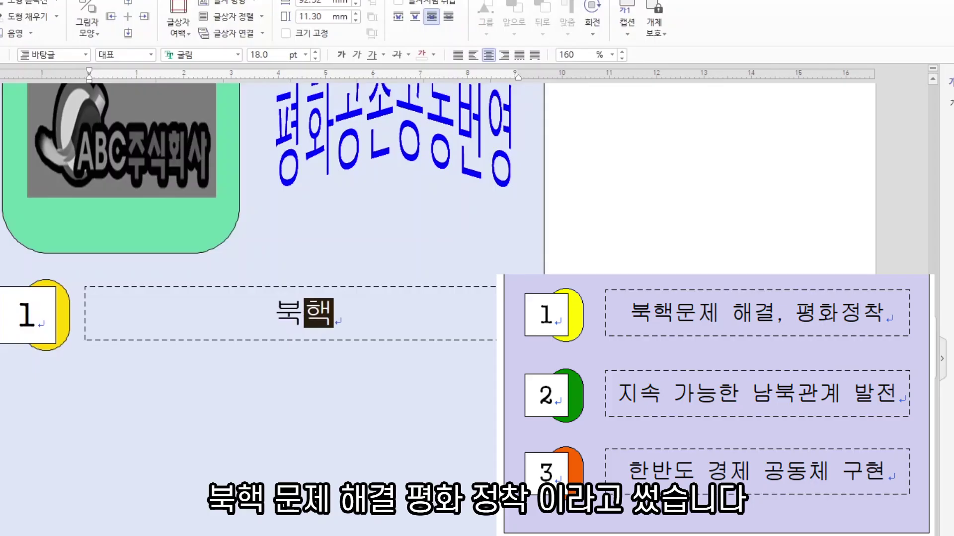
text(문제 해결, )
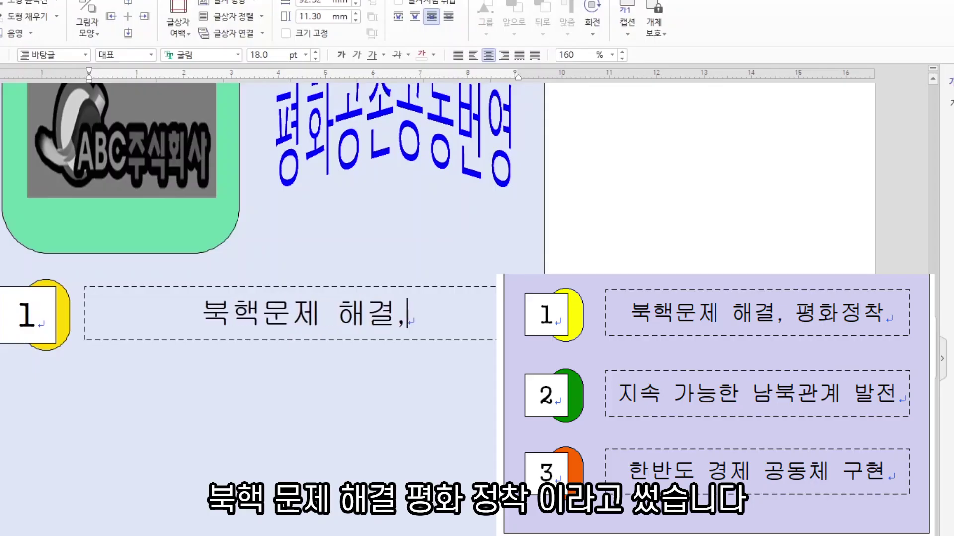
text(평화정착)
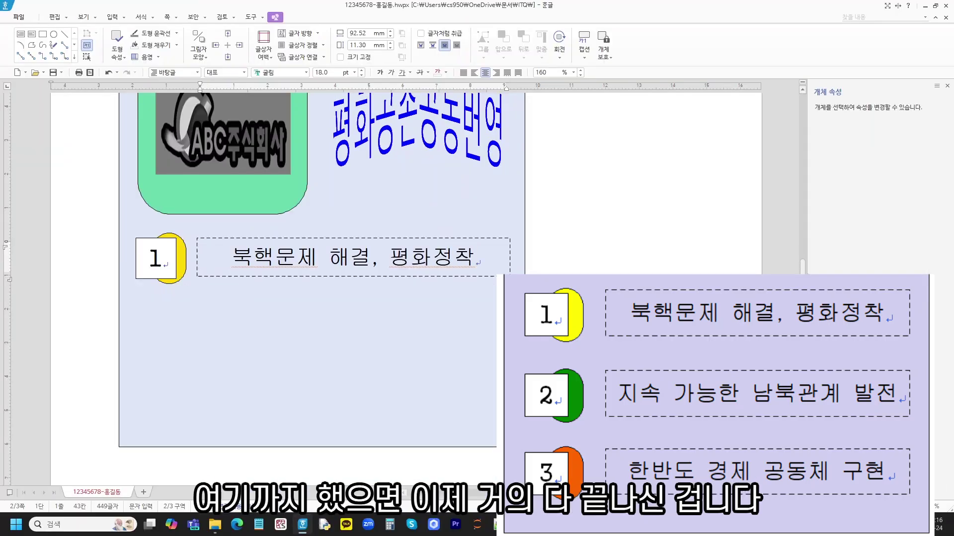
click(596, 365)
scroll(323, 288, down, 5)
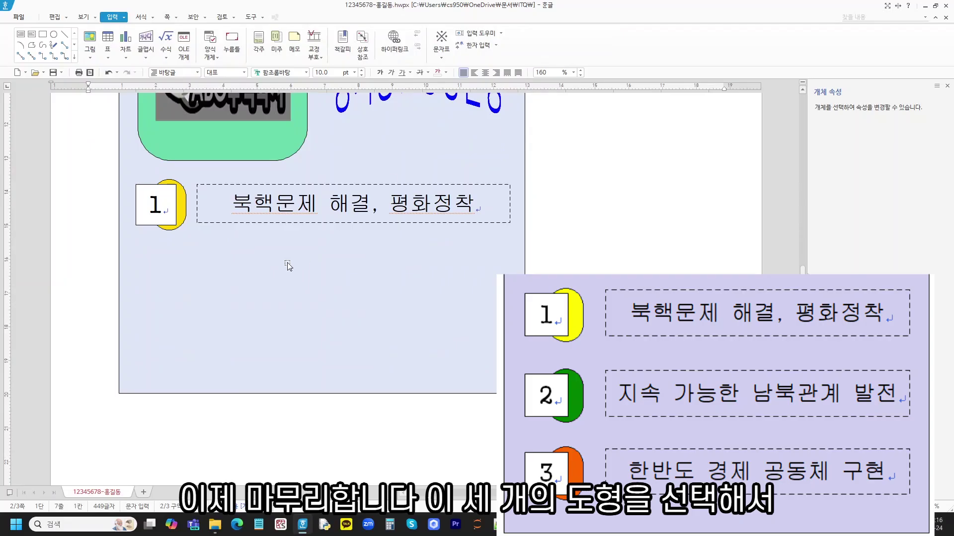
click(186, 220)
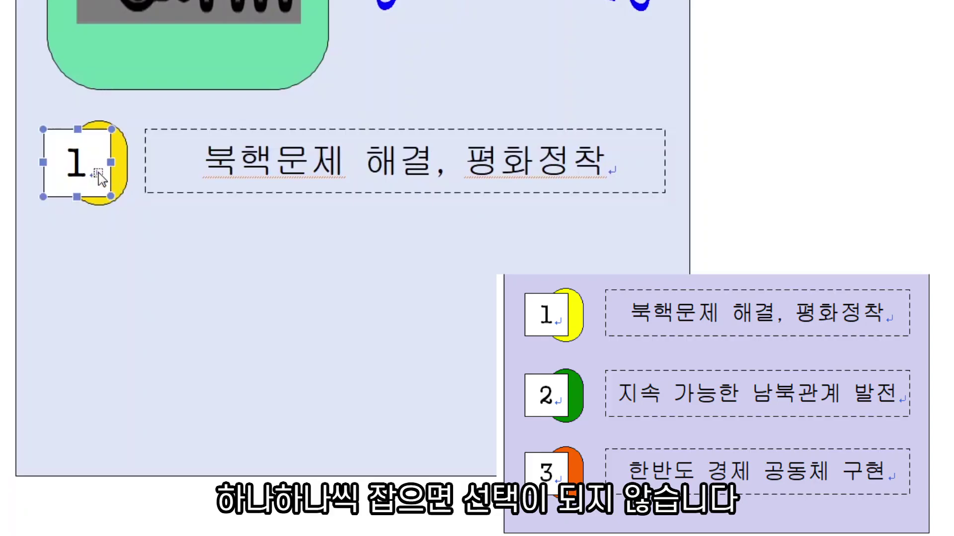
click(123, 178)
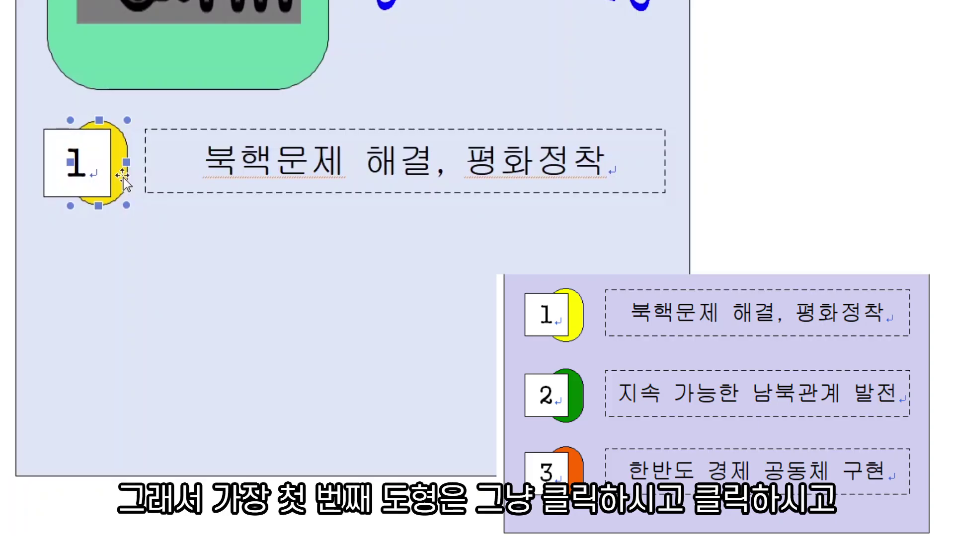
click(121, 180)
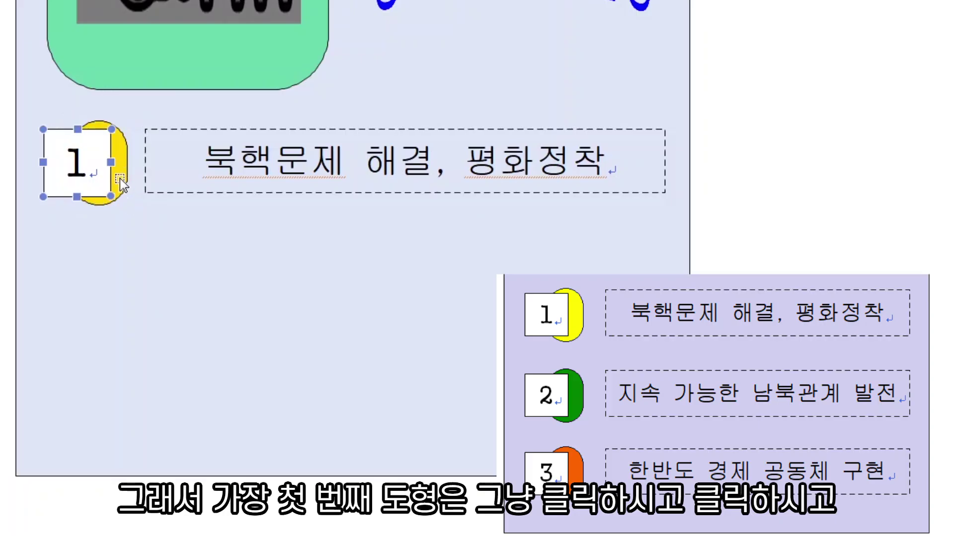
Step: Select the yellow shape, the numbered square and the dashed box together and copy them straight down twice to form three evenly spaced rows
click(123, 177)
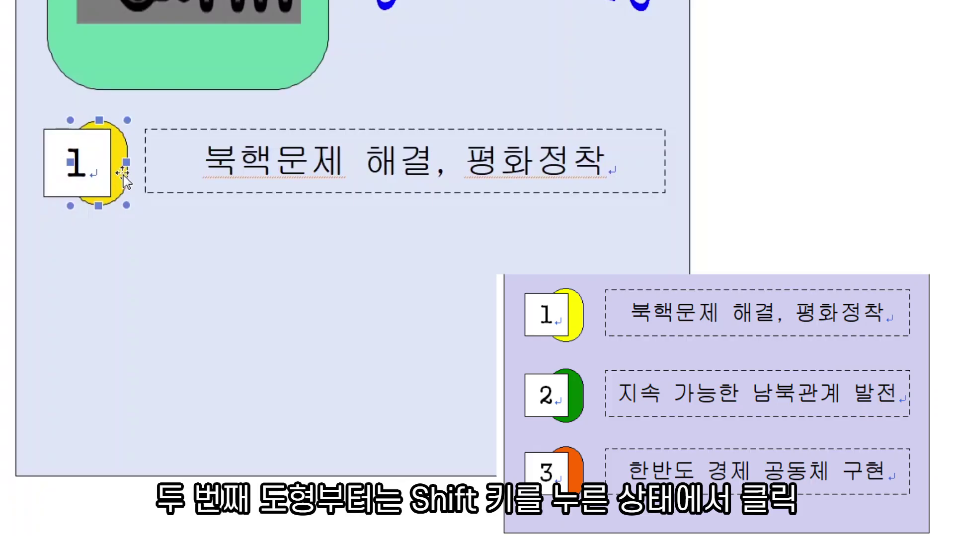
shift+click(99, 157)
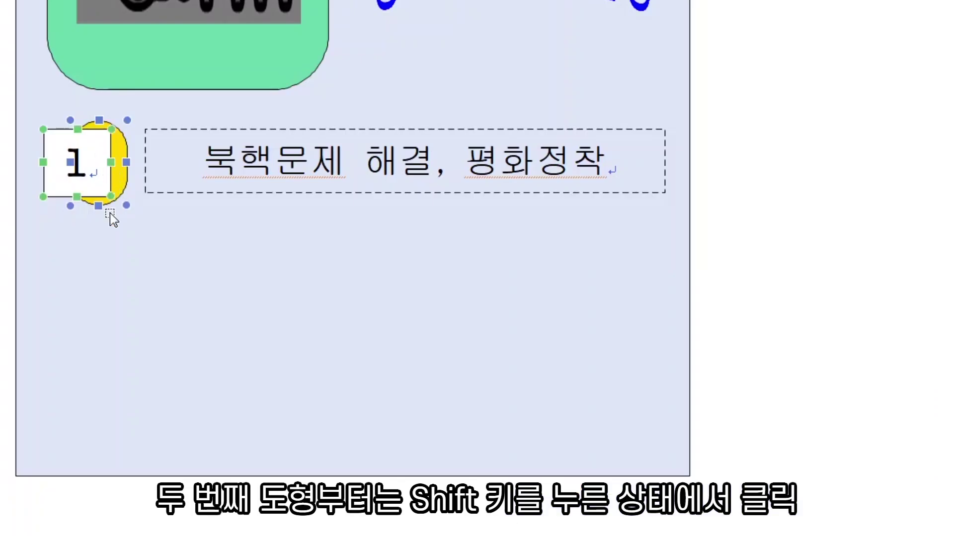
shift+click(282, 162)
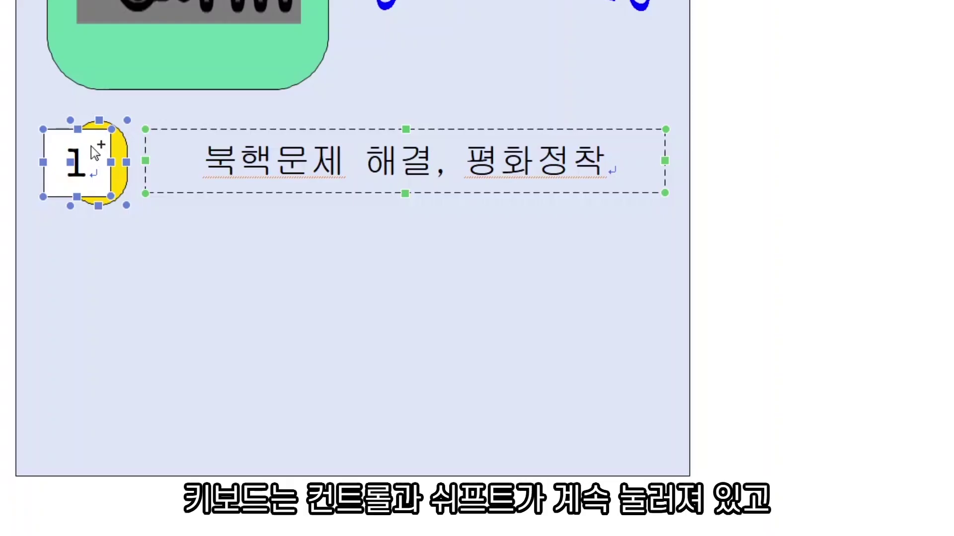
drag(91, 147, 74, 379)
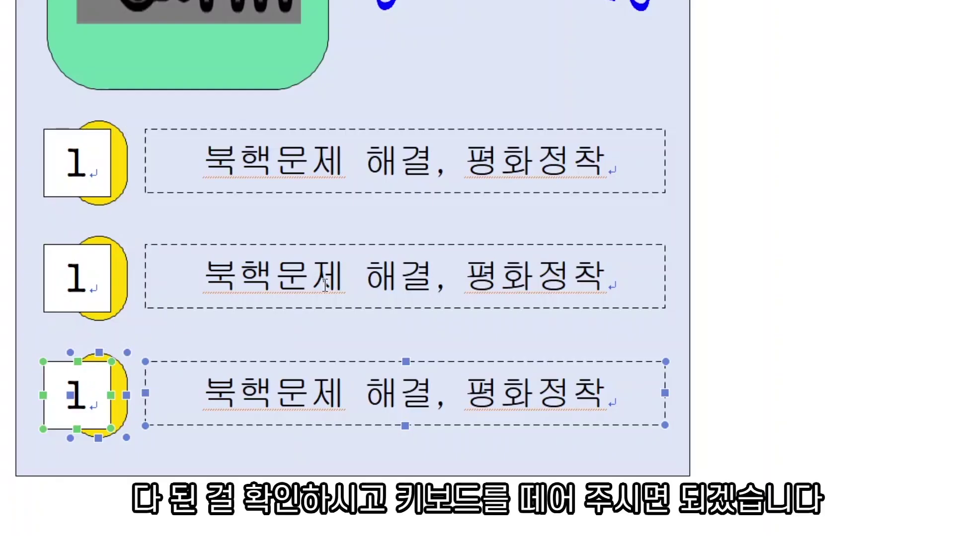
click(822, 278)
scroll(822, 279, up, 10)
scroll(823, 279, down, 8)
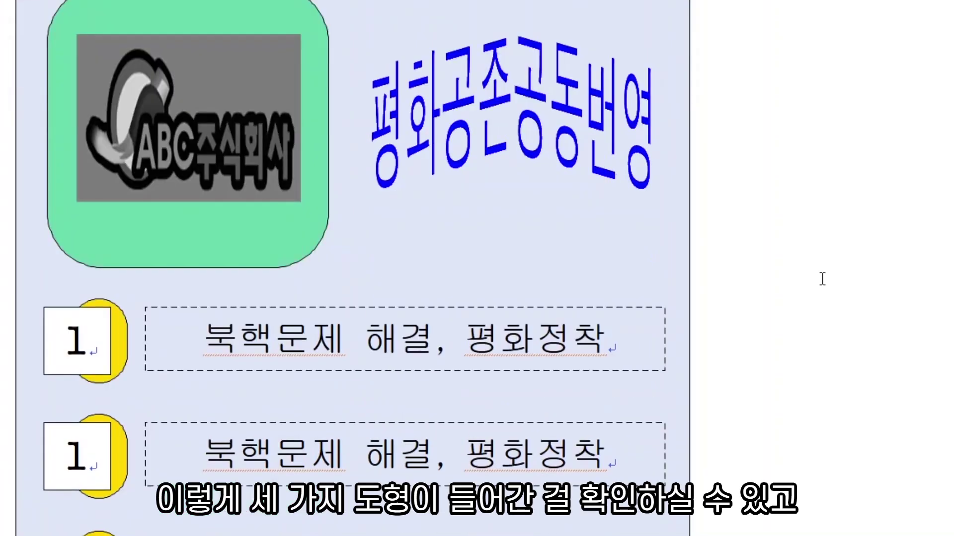
scroll(822, 279, down, 2)
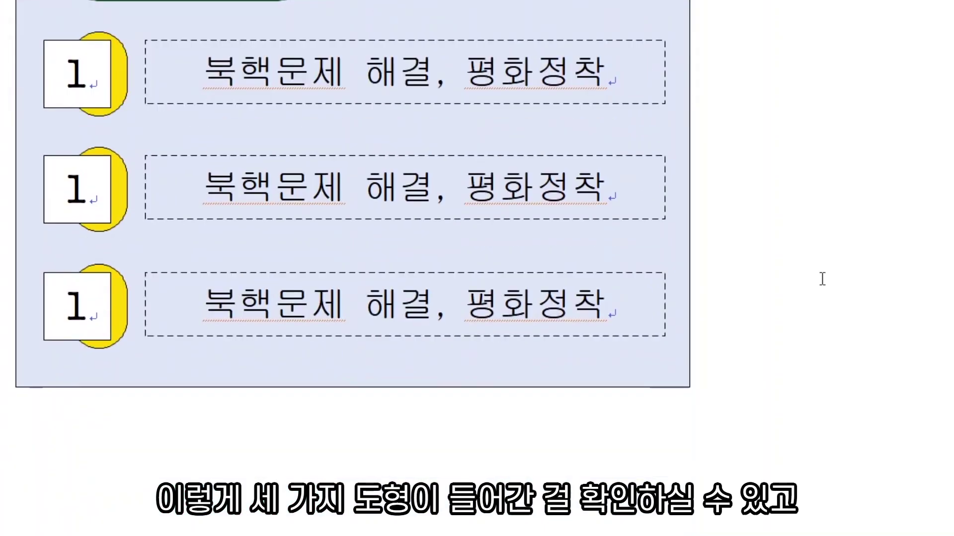